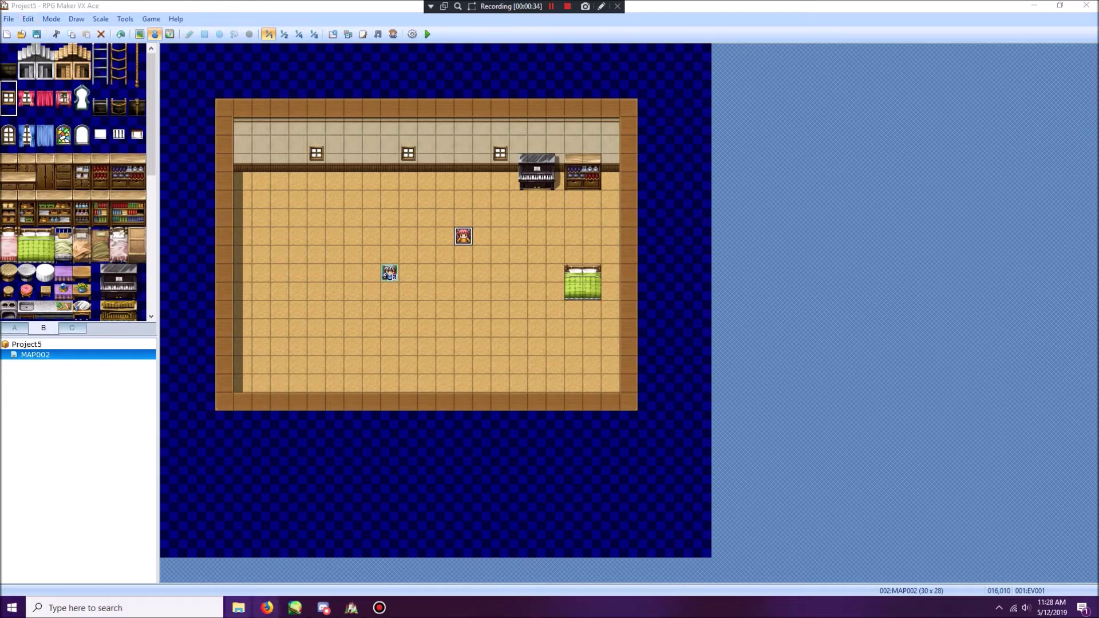
Switch to File Explorer and open the Graphics\Characters folder of the PURPLE DIRECTORS CUT project.
mouse_move(238, 608)
left_click(179, 552)
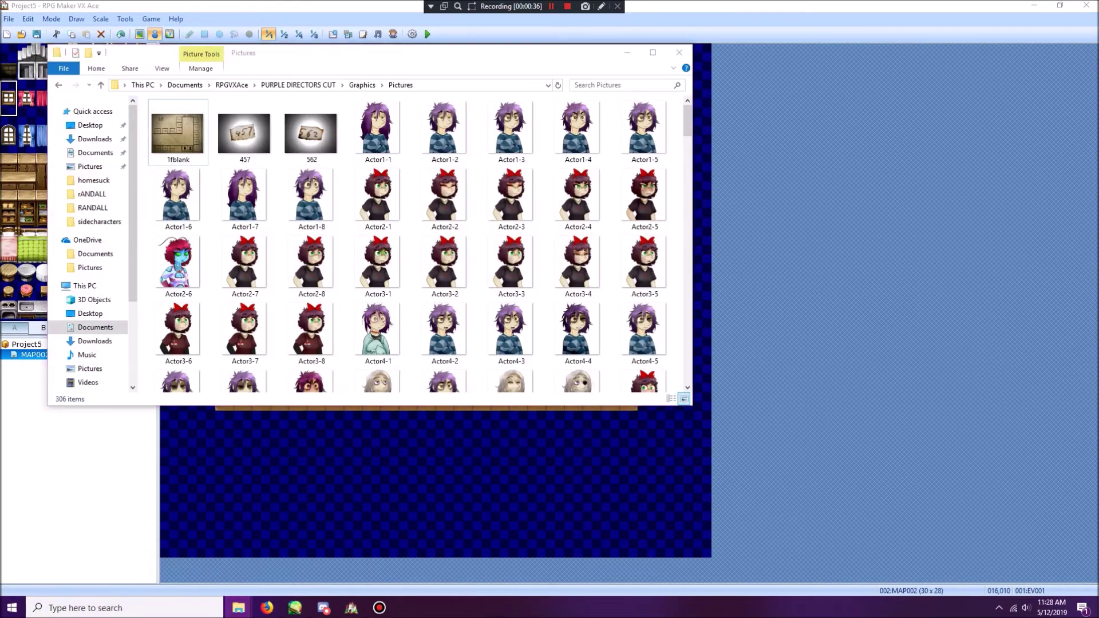
left_click(300, 555)
left_click_drag(475, 90, 824, 129)
left_click(515, 56)
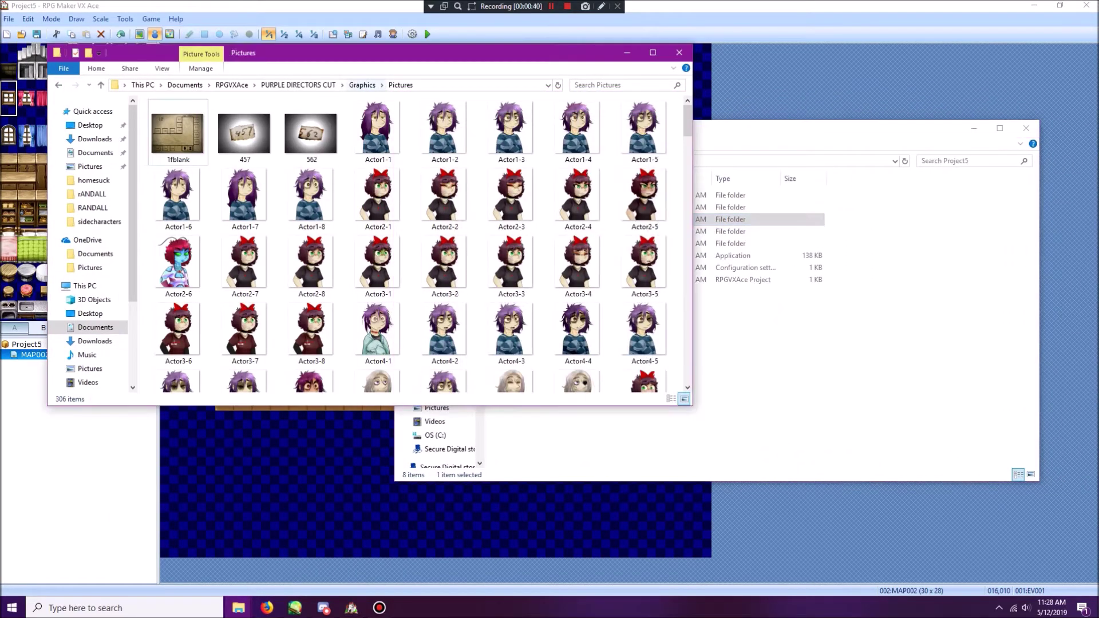
left_click(362, 85)
left_click(186, 167)
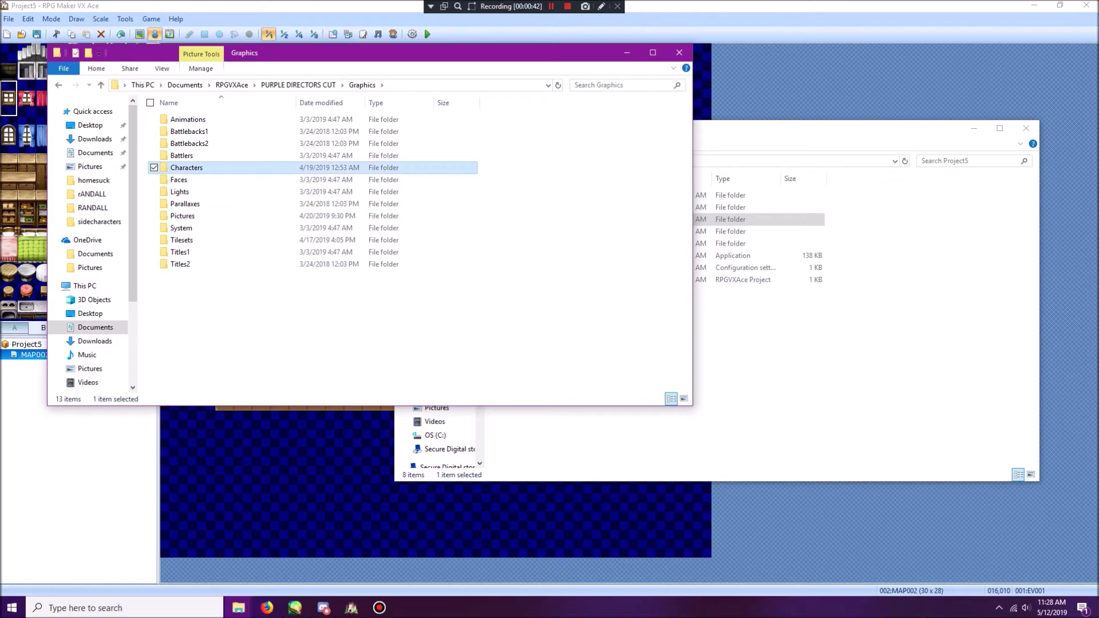
double_click(187, 167)
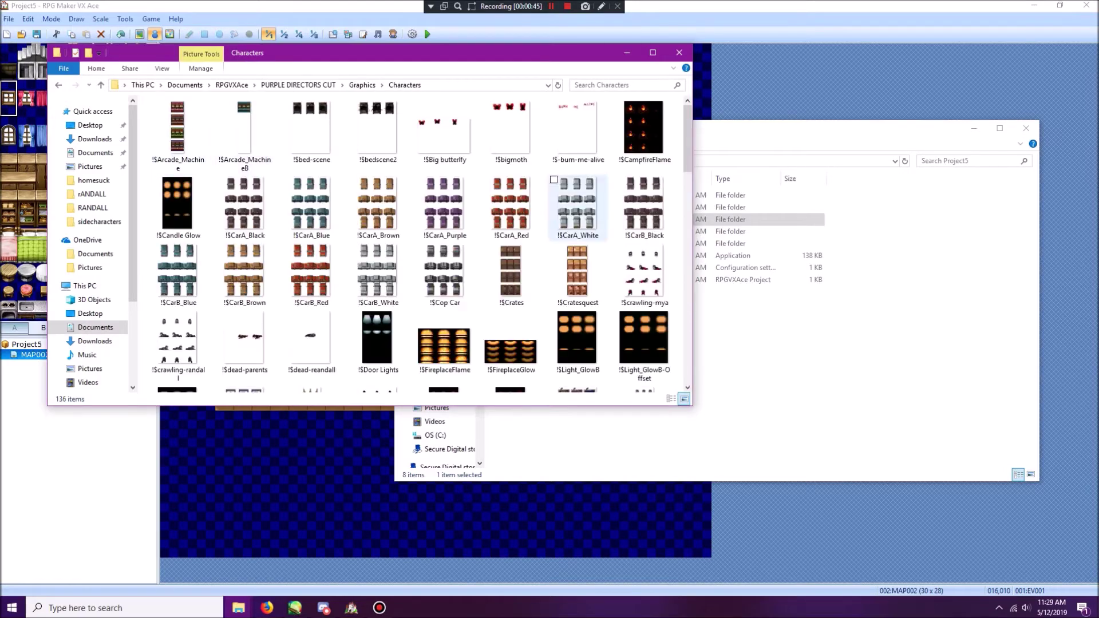
left_click_drag(372, 52, 243, 61)
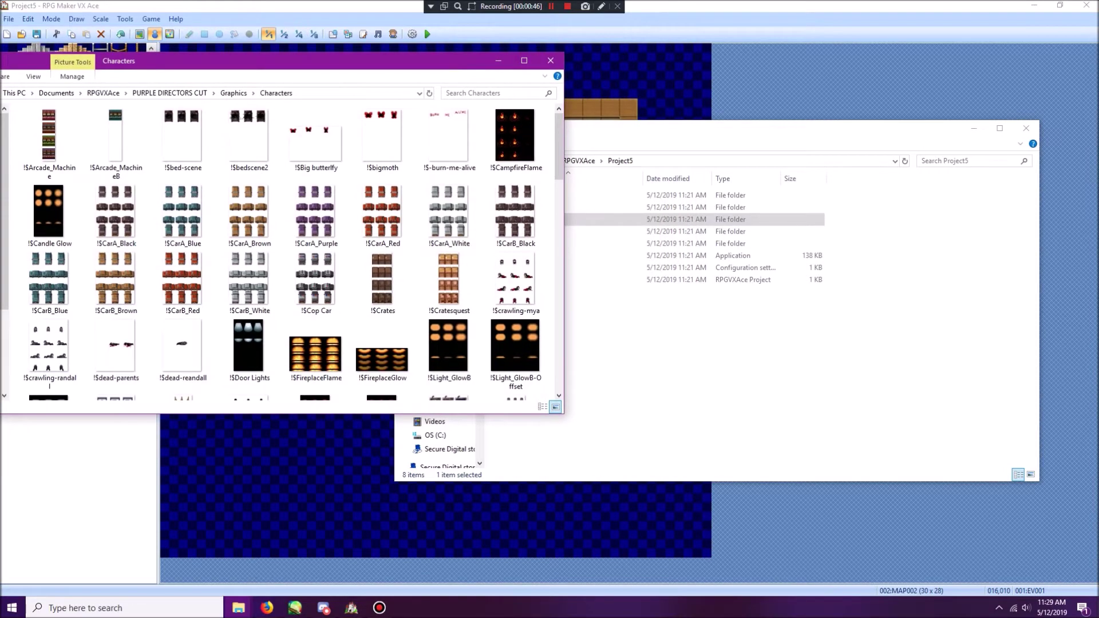
Open Project5's Graphics\Characters folder in the second window and arrange both folder windows side by side.
left_click_drag(715, 128, 637, 122)
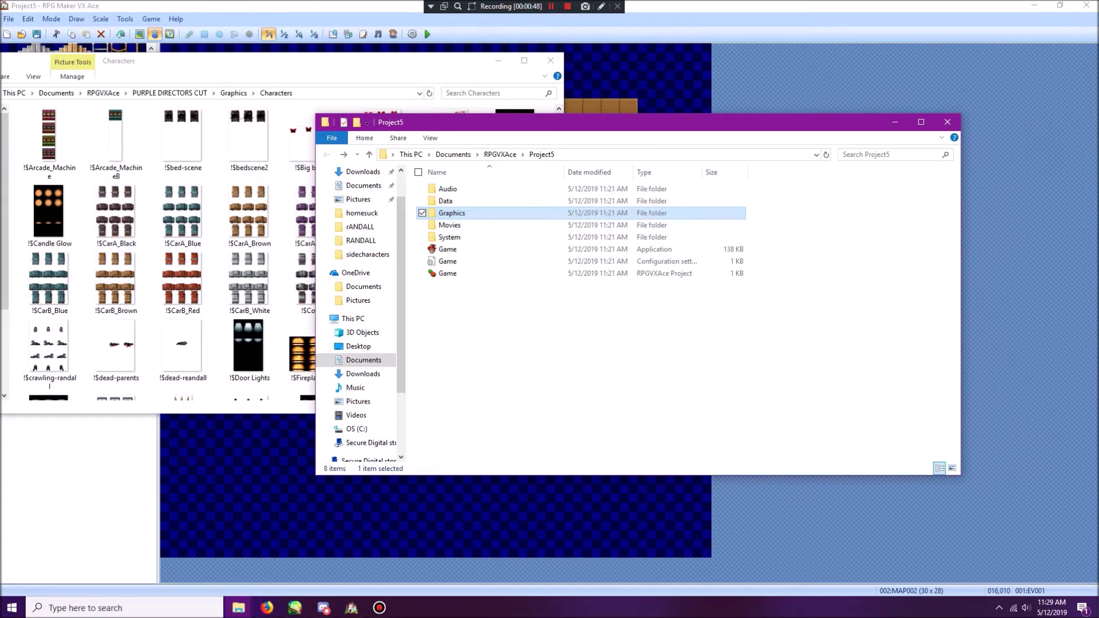
double_click(452, 213)
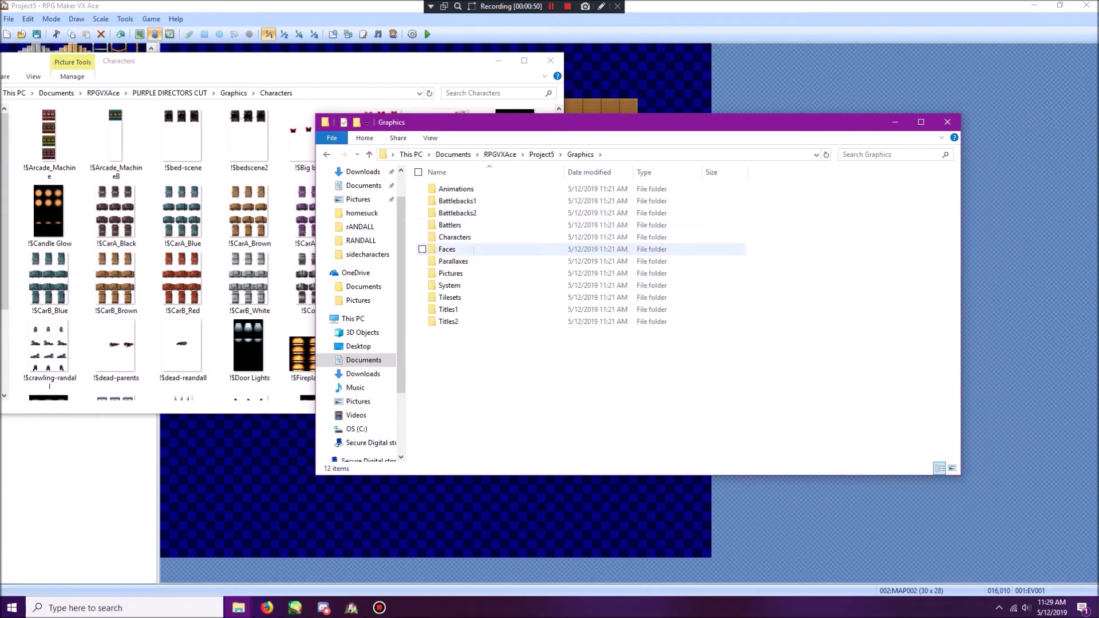
double_click(455, 237)
left_click_drag(591, 130, 715, 128)
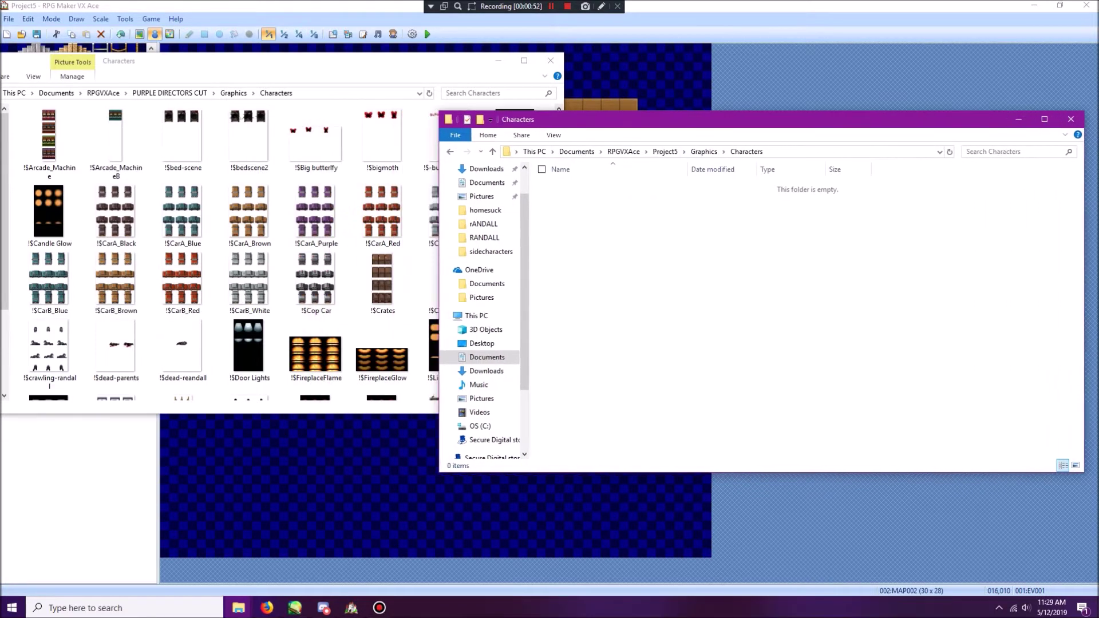
left_click_drag(366, 60, 392, 56)
Copy the $bookstore-mya sprite sheet from PURPLE DIRECTORS CUT into Project5's Characters folder and preview the pasted image.
scroll(404, 215, "down", 6)
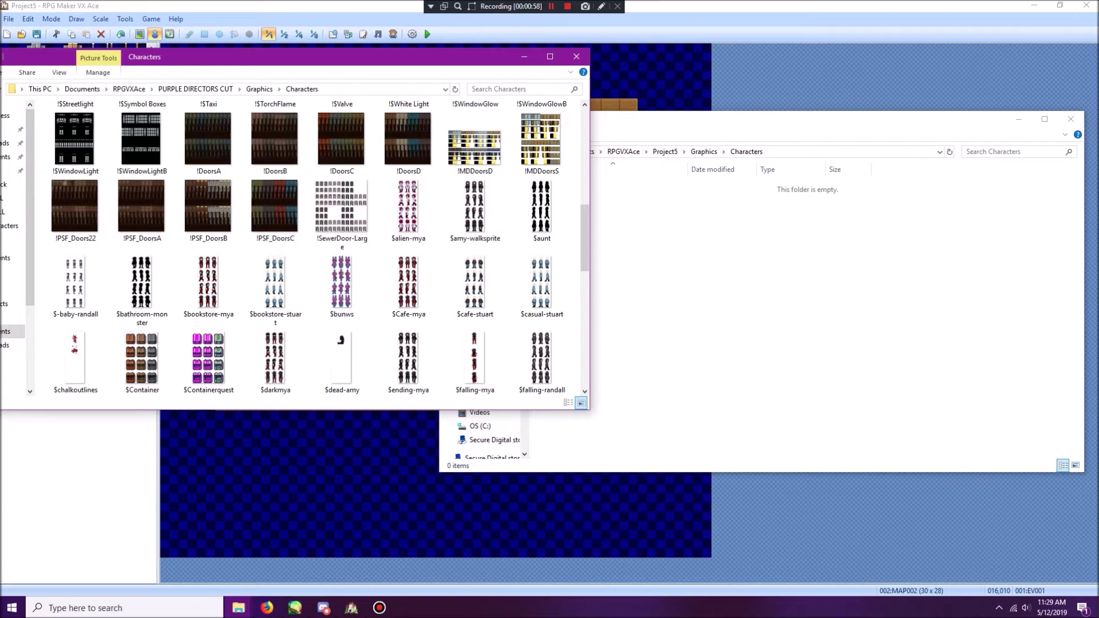
left_click(208, 284)
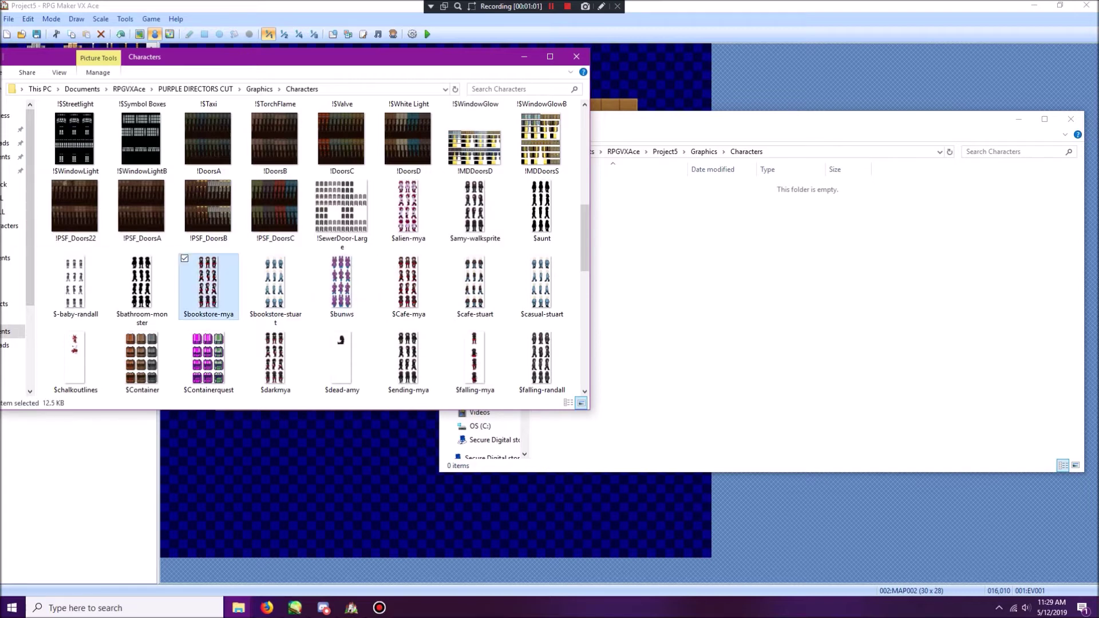
right_click(208, 284)
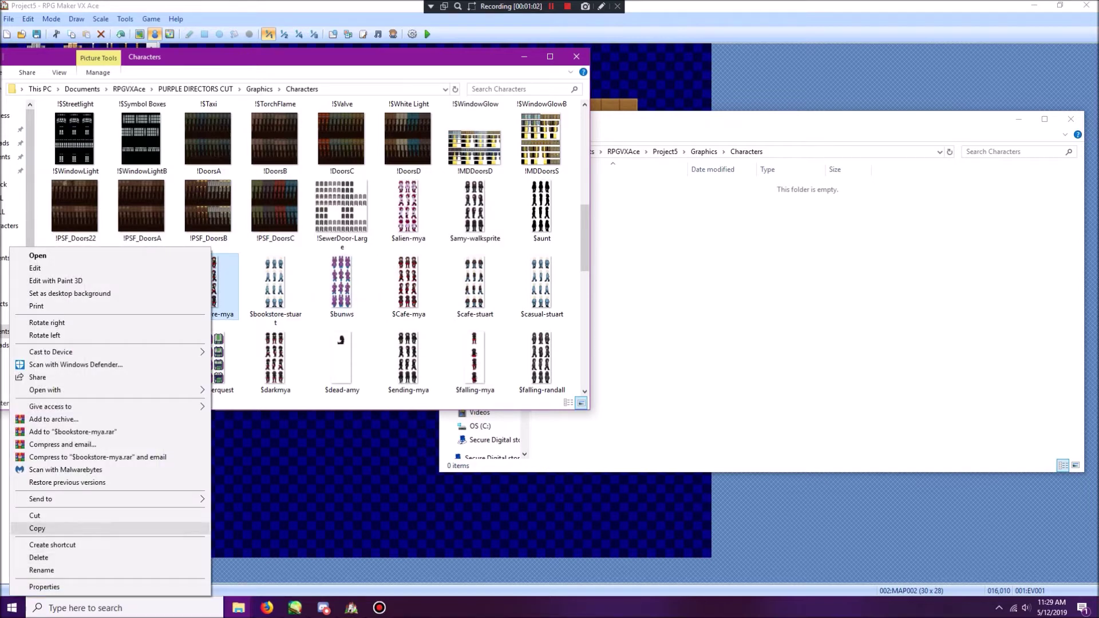
left_click(37, 529)
right_click(558, 310)
left_click(582, 388)
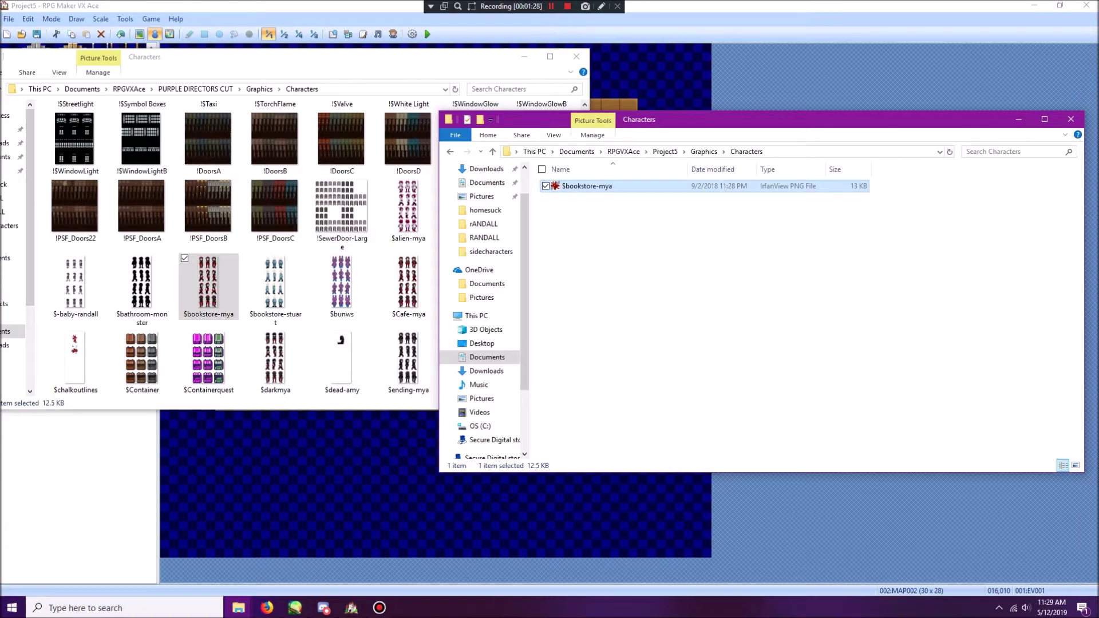
double_click(587, 186)
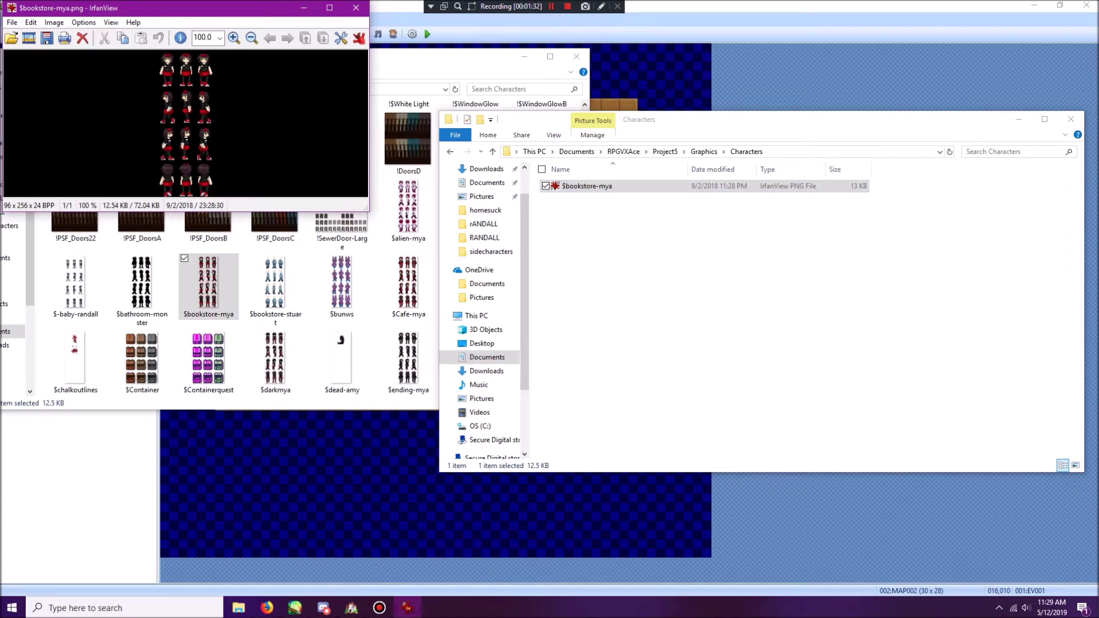
left_click(356, 7)
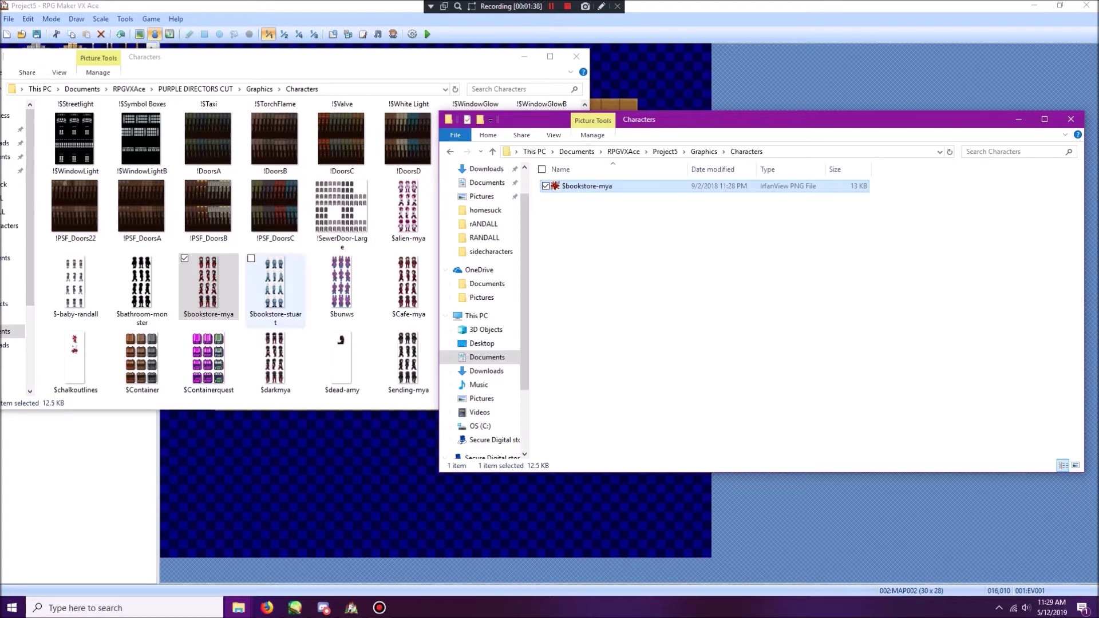
Copy the $shadowed-randall sprite sheet from the PURPLE DIRECTORS CUT Characters folder into Project5's Characters folder.
left_click(209, 286)
scroll(209, 286, "down", 3)
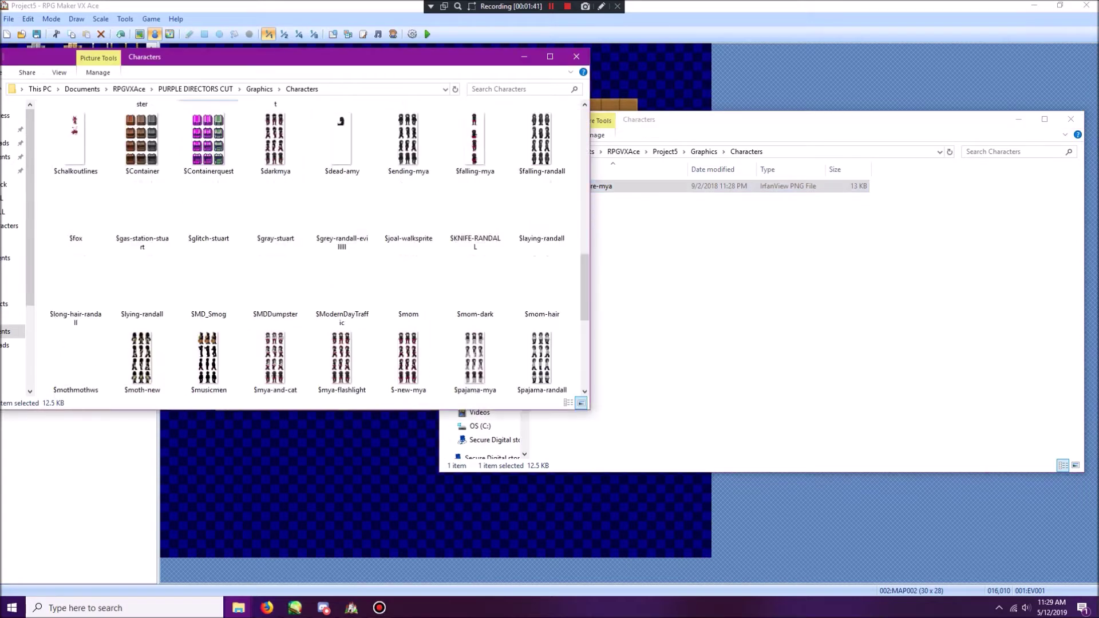
scroll(343, 286, "down", 3)
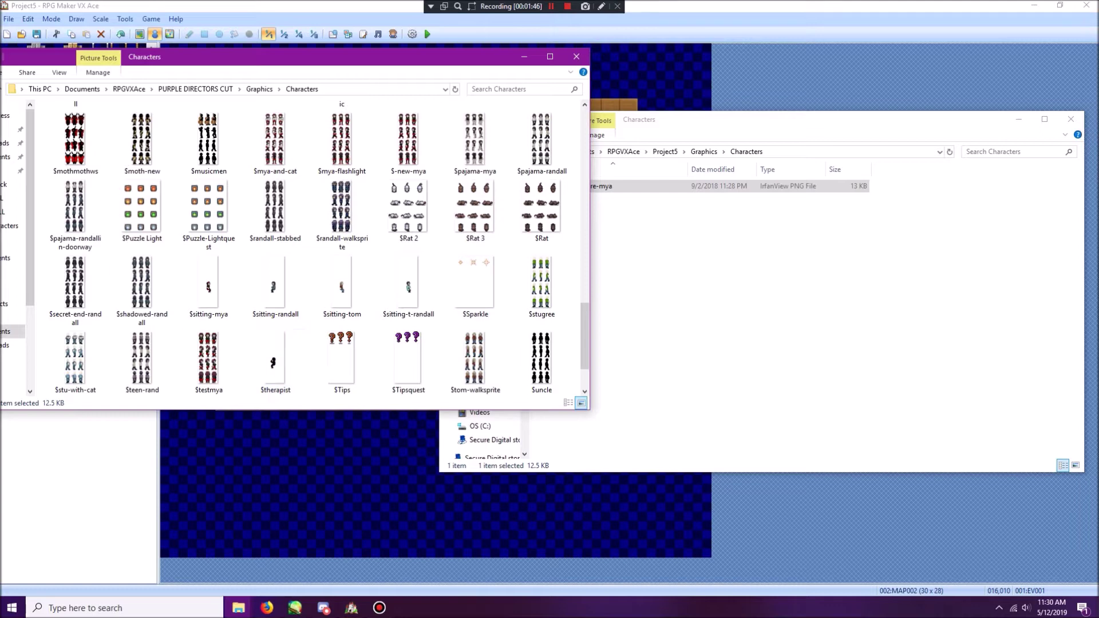
right_click(141, 283)
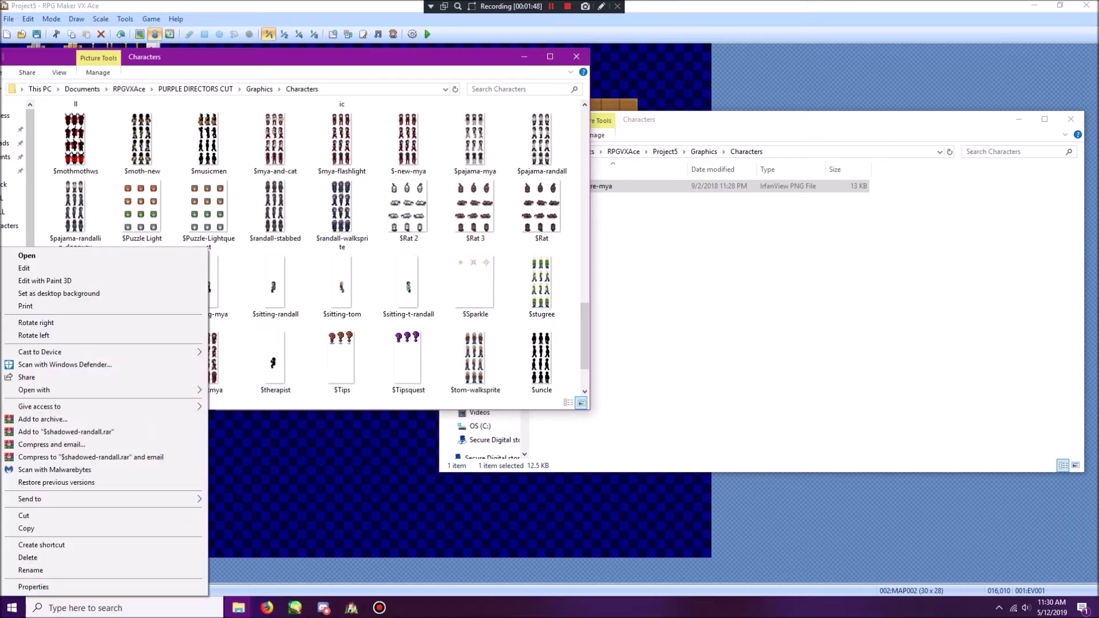
left_click(27, 528)
right_click(568, 294)
left_click(595, 372)
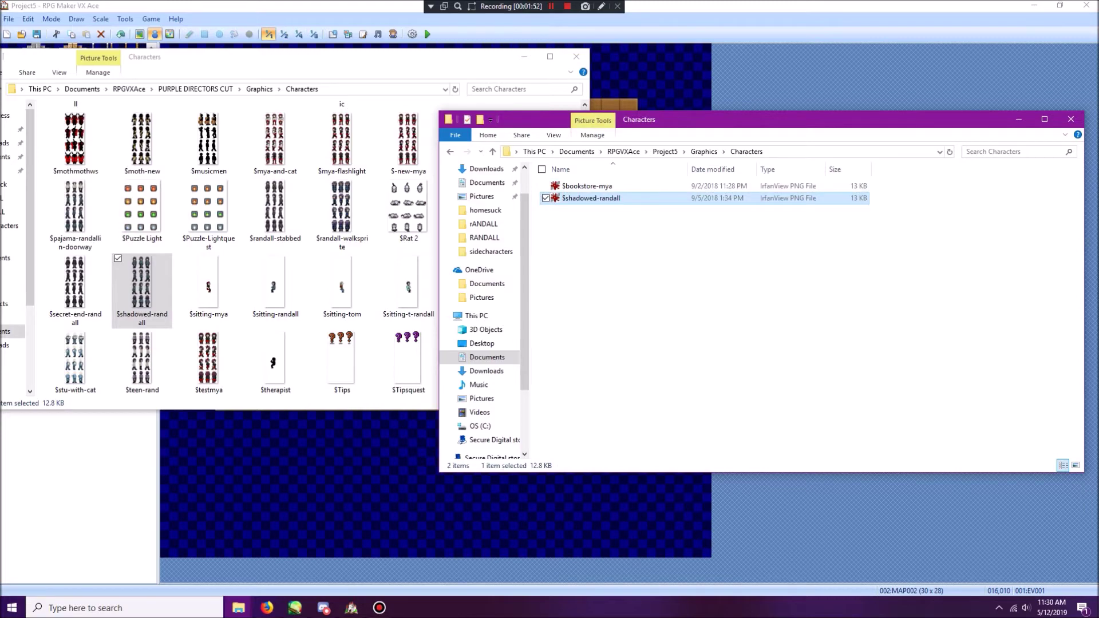
Switch to RPG Maker VX Ace and set the character graphic of actor 001 in the database to $shadowed-randall.
left_click(296, 8)
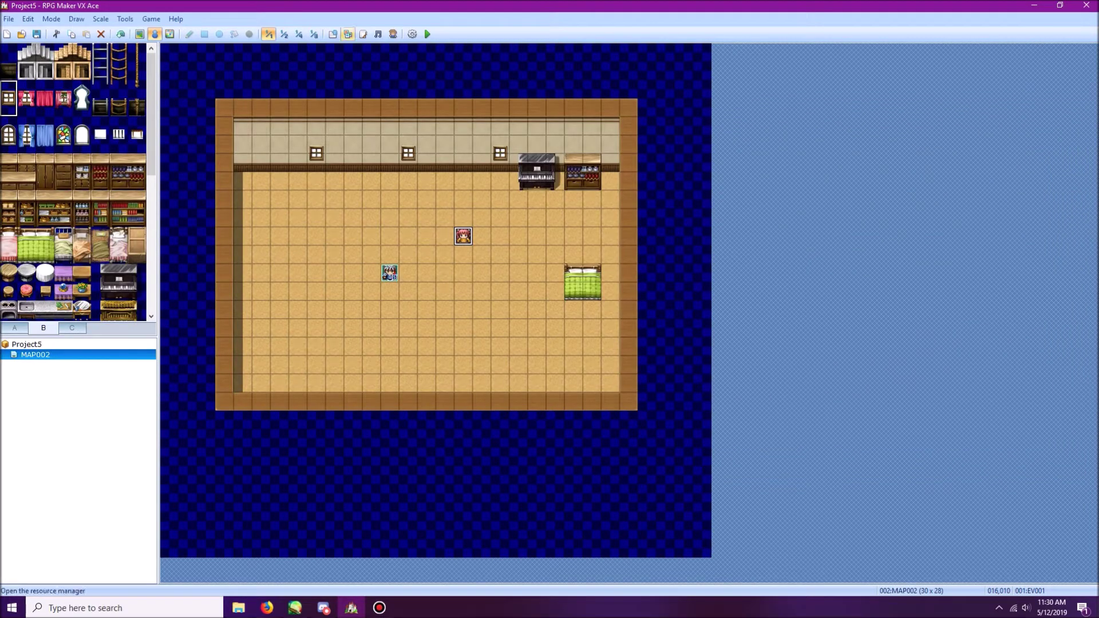
left_click(332, 34)
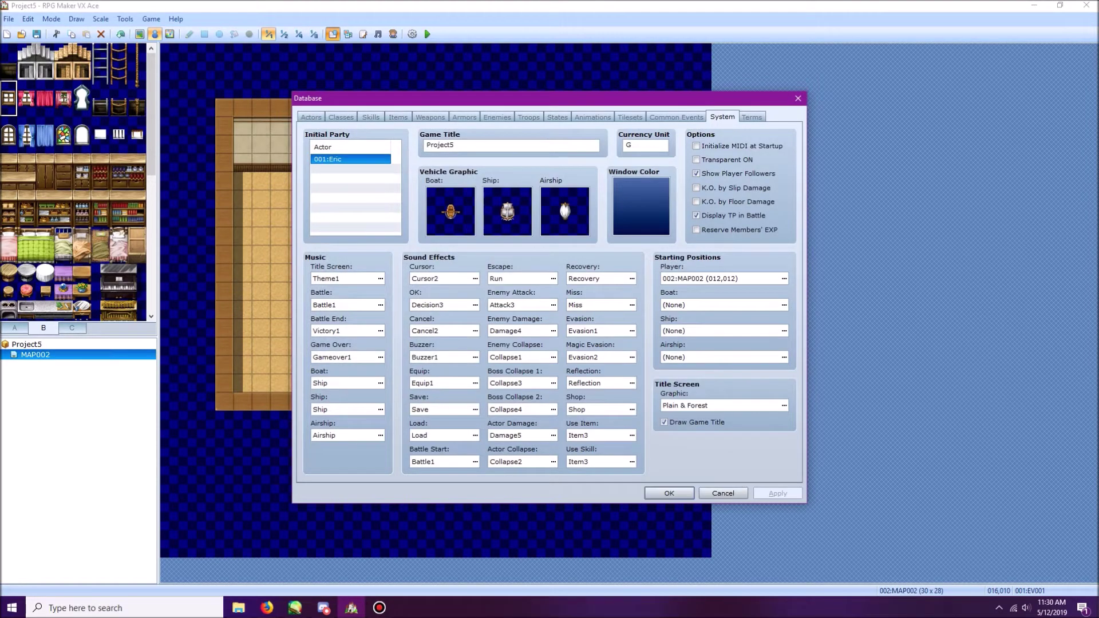
left_click(311, 117)
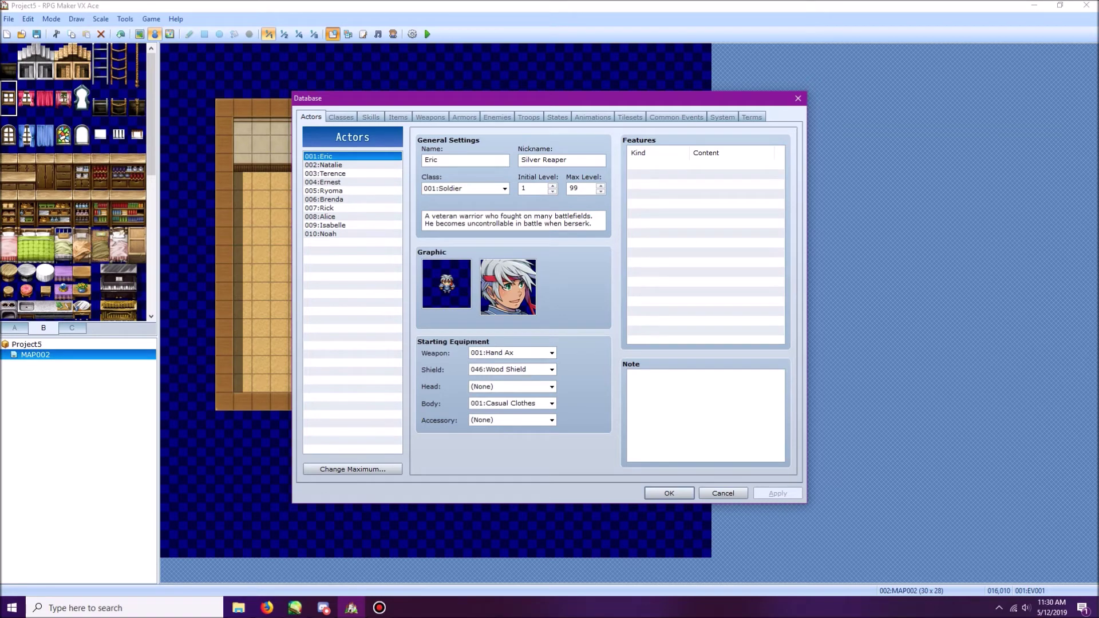
double_click(447, 283)
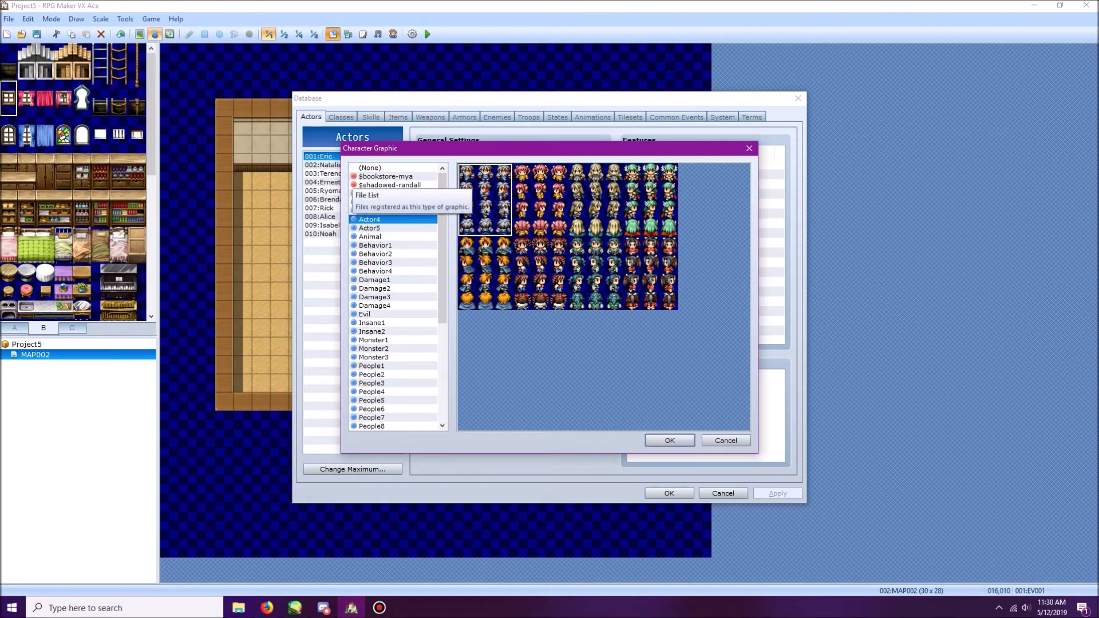
left_click(374, 184)
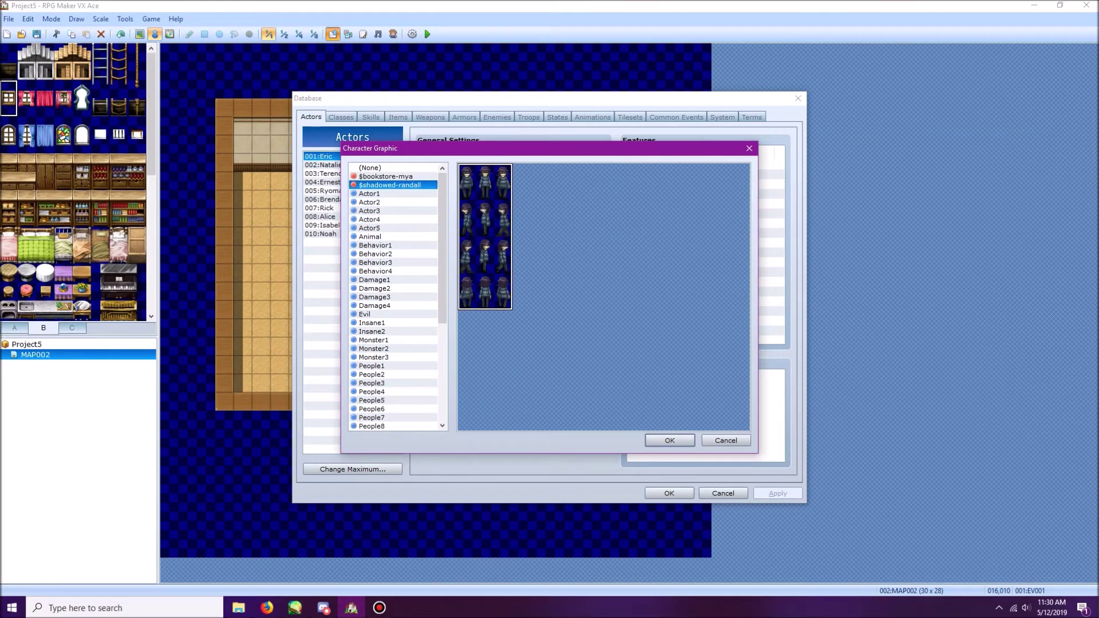
key("Return")
key("Return")
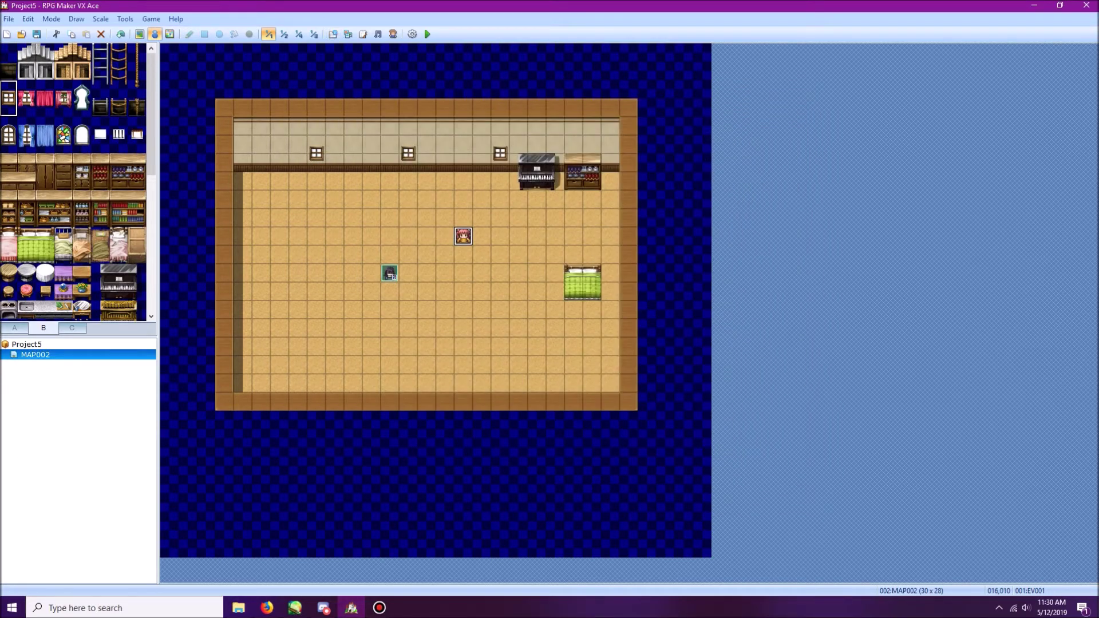
Change the graphic of map event EV001 to the front-facing middle frame of $bookstore-mya.
key("Return")
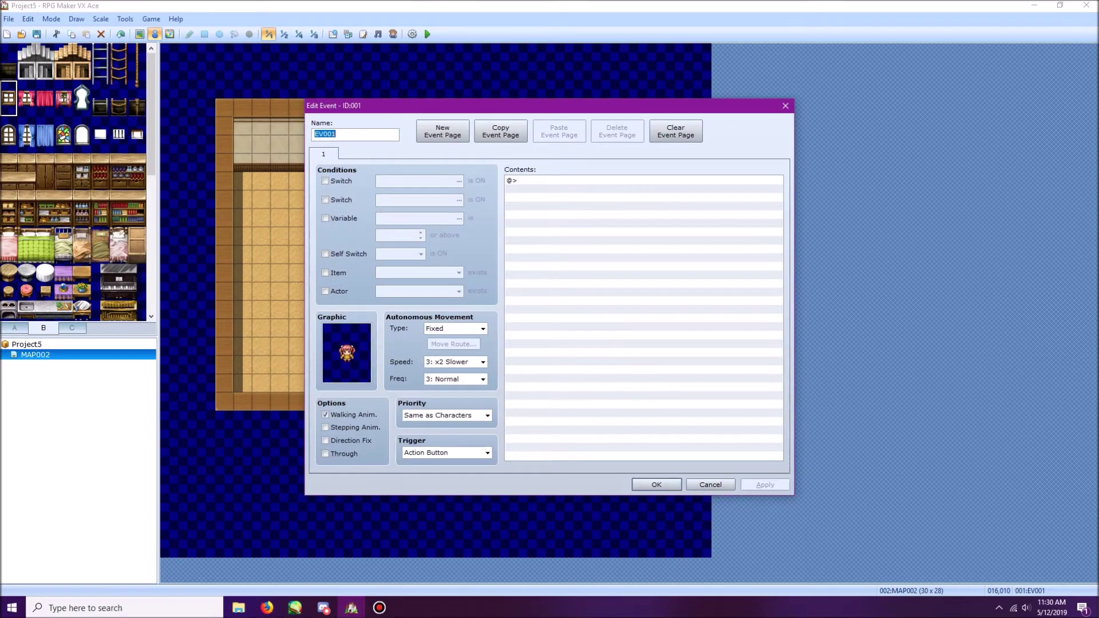
left_click_drag(487, 110, 713, 117)
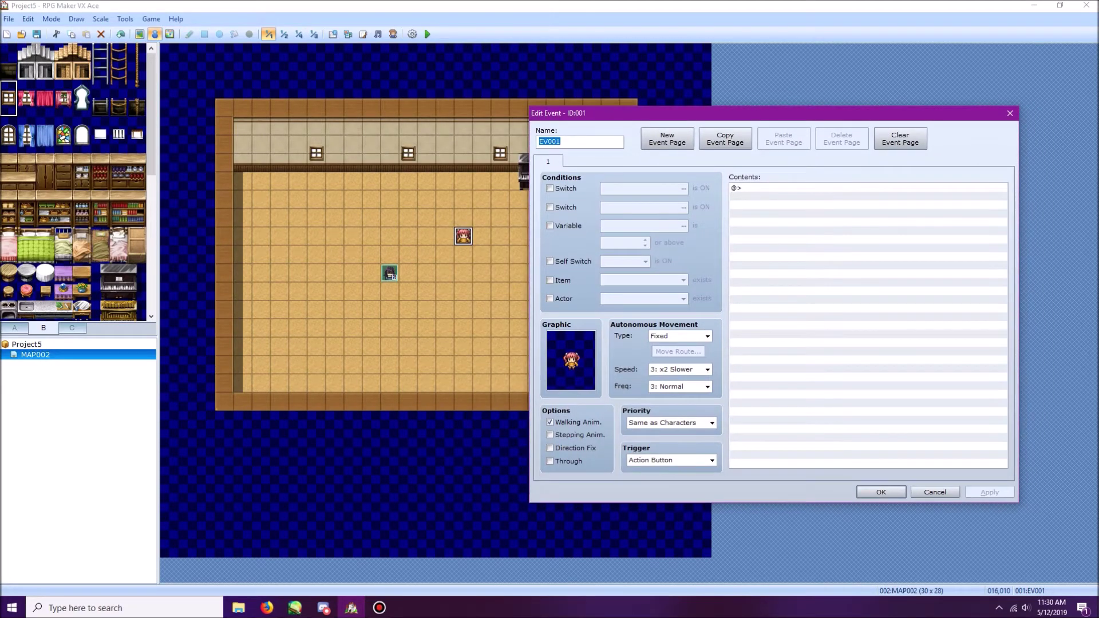
left_click_drag(713, 115, 628, 97)
double_click(486, 343)
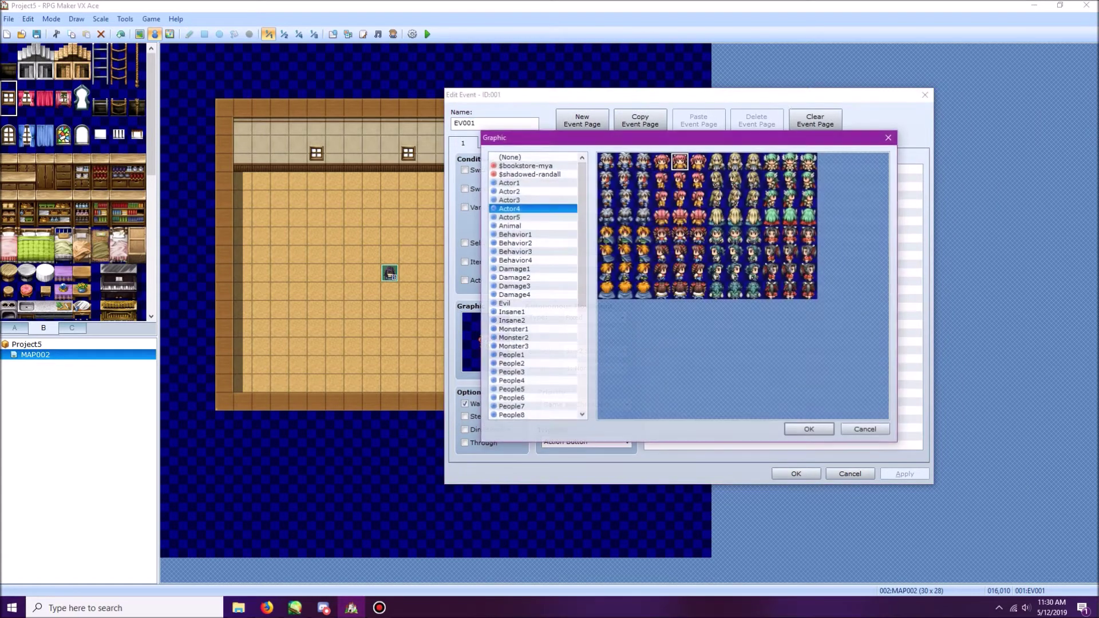
left_click(525, 165)
left_click(643, 208)
left_click(606, 244)
left_click(624, 281)
left_click(607, 245)
left_click(624, 281)
left_click(624, 207)
left_click(644, 207)
left_click(624, 281)
left_click(607, 207)
left_click(624, 170)
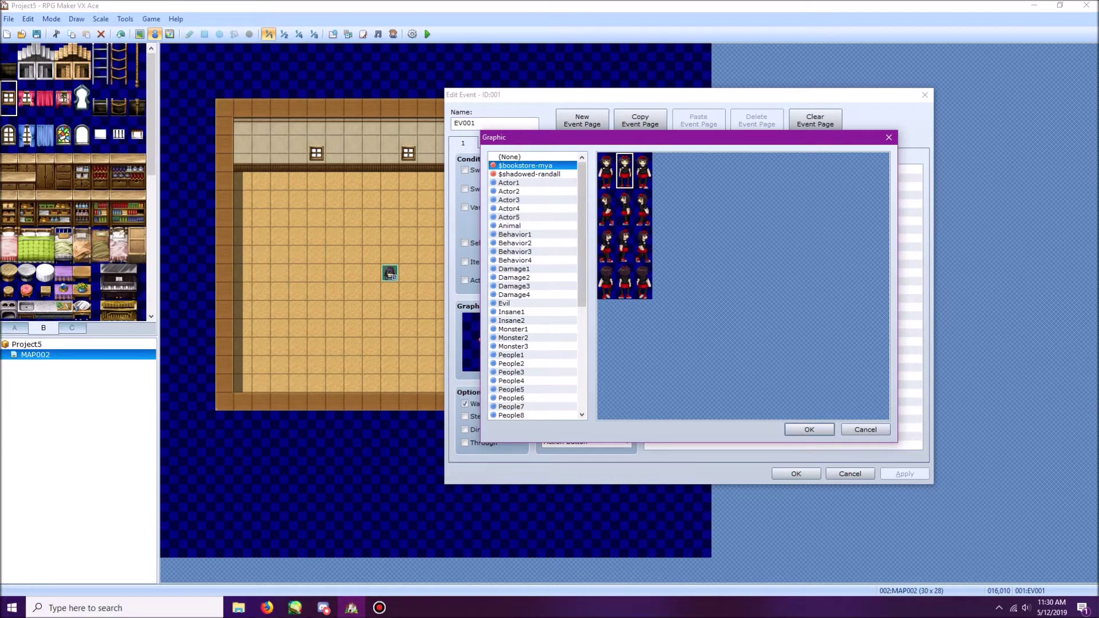
left_click(809, 429)
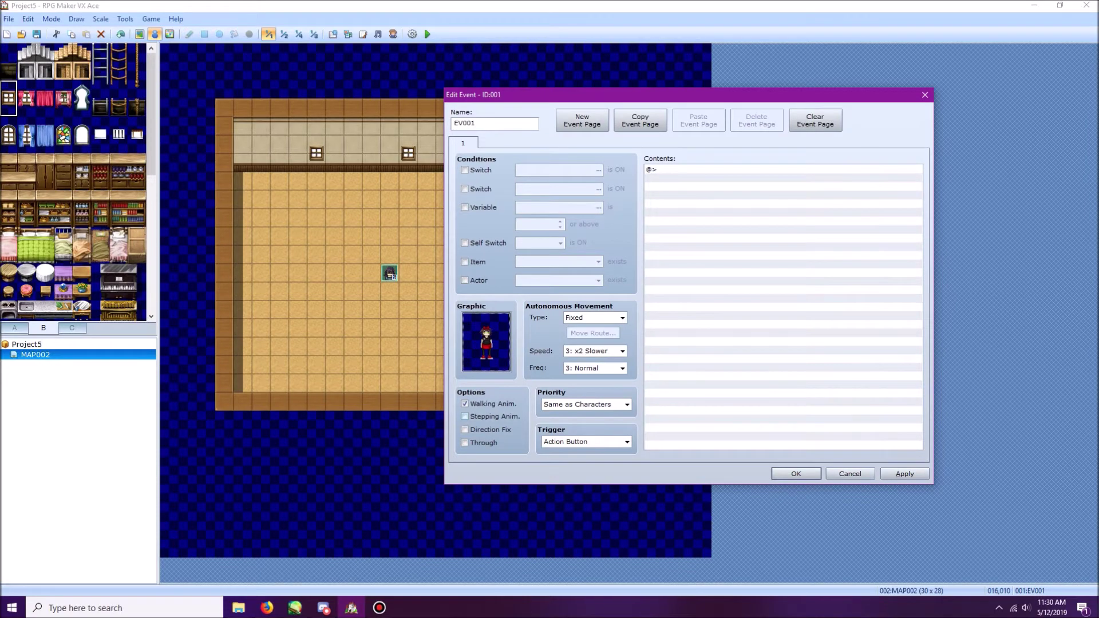
Give event EV001 a Custom autonomous movement with a repeating Move at Random route.
left_click(595, 318)
left_click(587, 356)
left_click(593, 333)
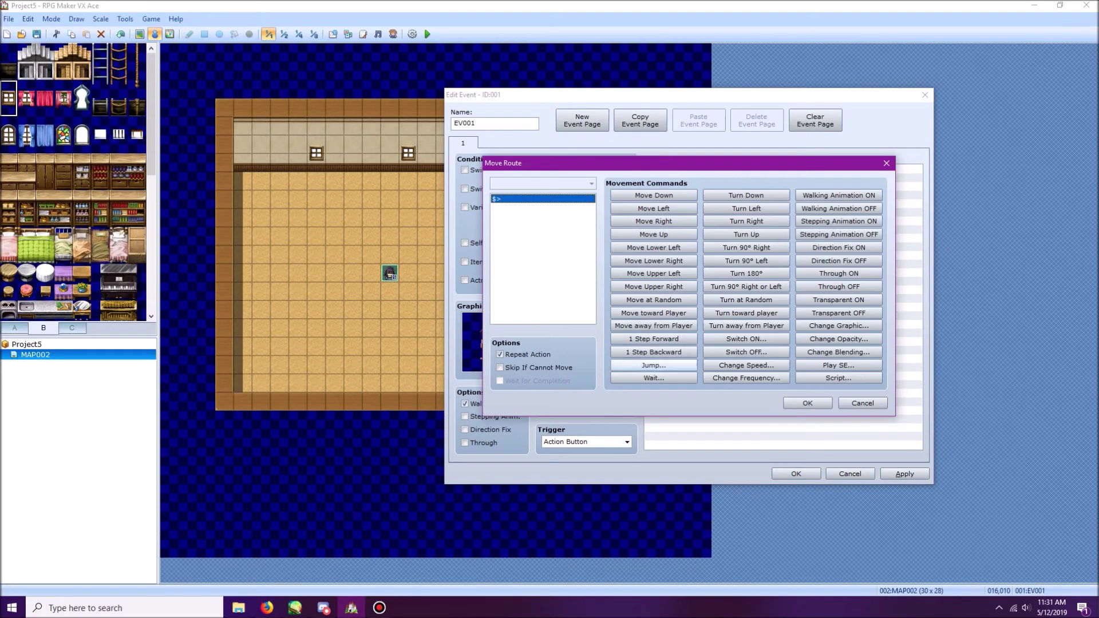
left_click(653, 299)
left_click(807, 403)
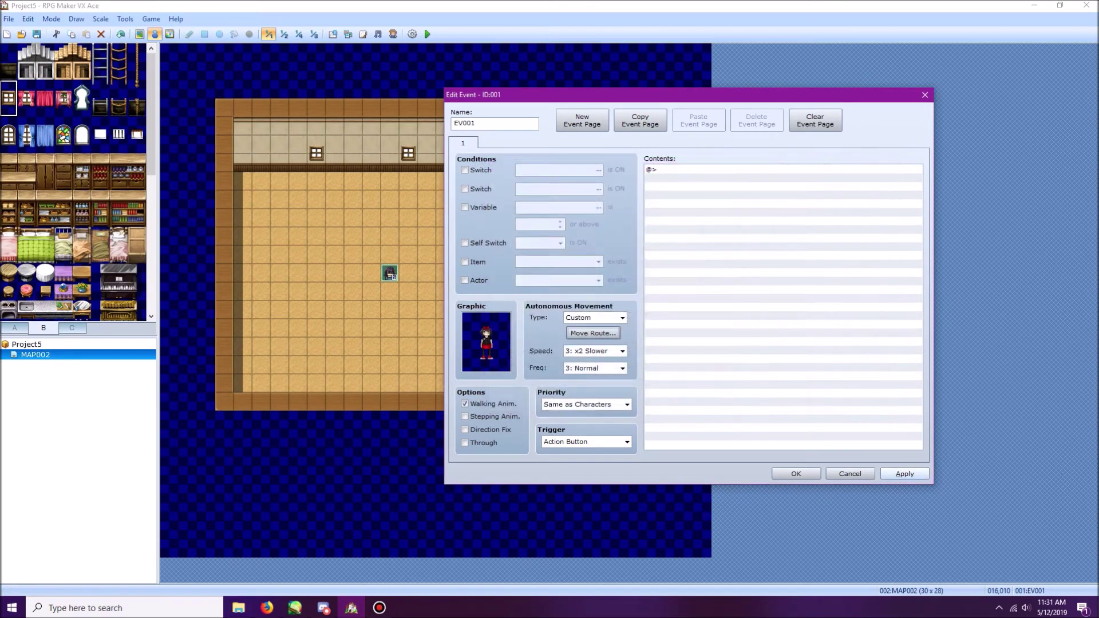
left_click(796, 474)
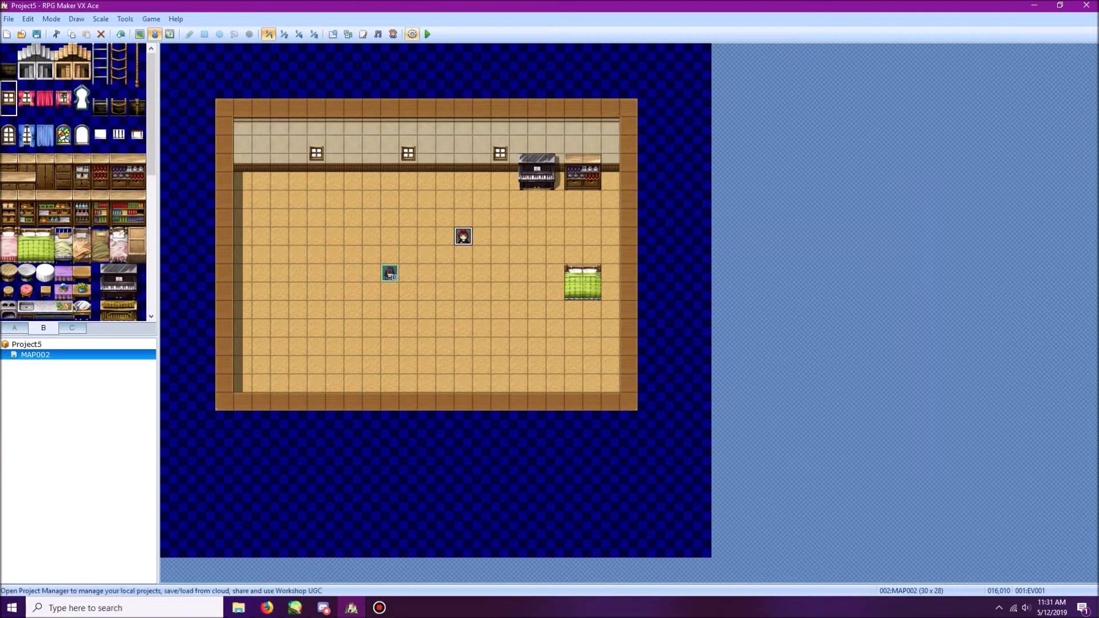
Start a playtest of Project5 and close the game window.
left_click(427, 34)
key("Return")
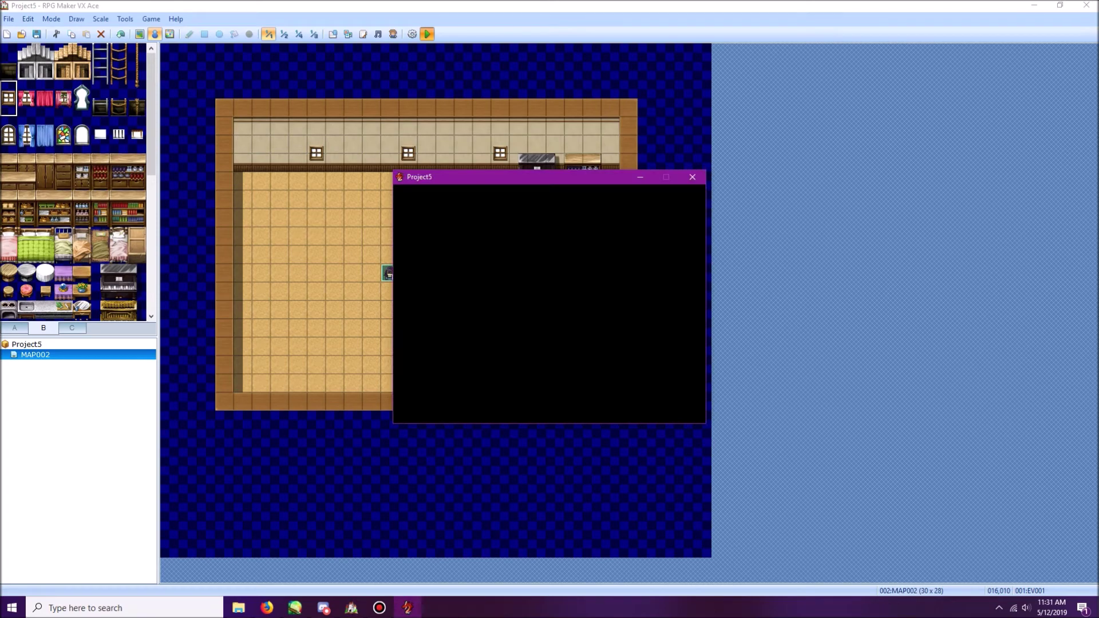
left_click(692, 176)
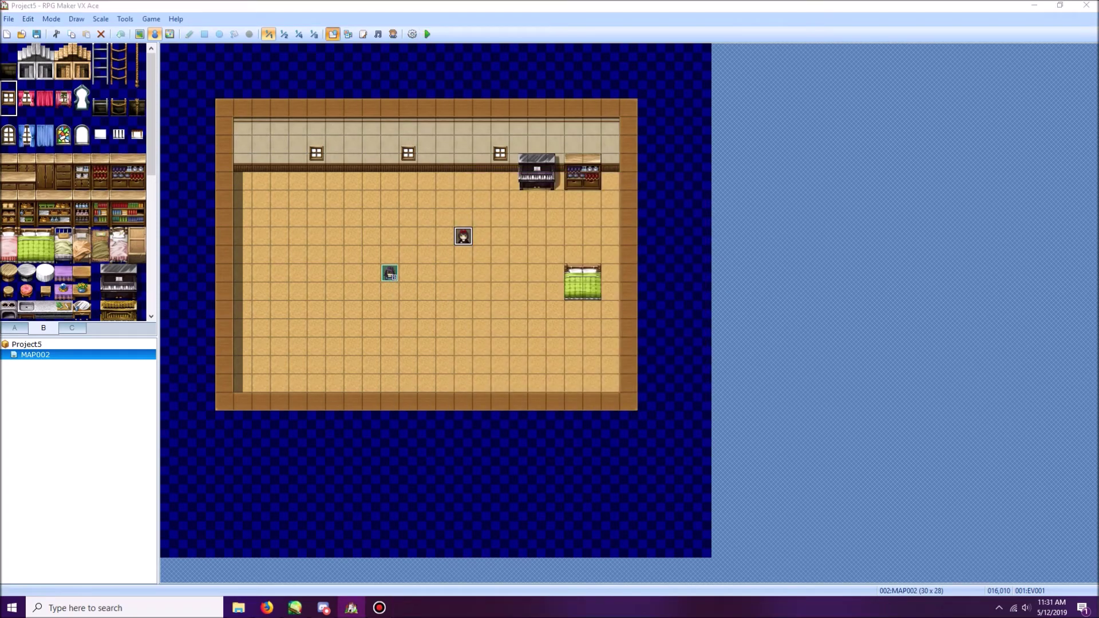
Change the title screen music in the database's System settings and save the database.
left_click(332, 33)
left_click(722, 117)
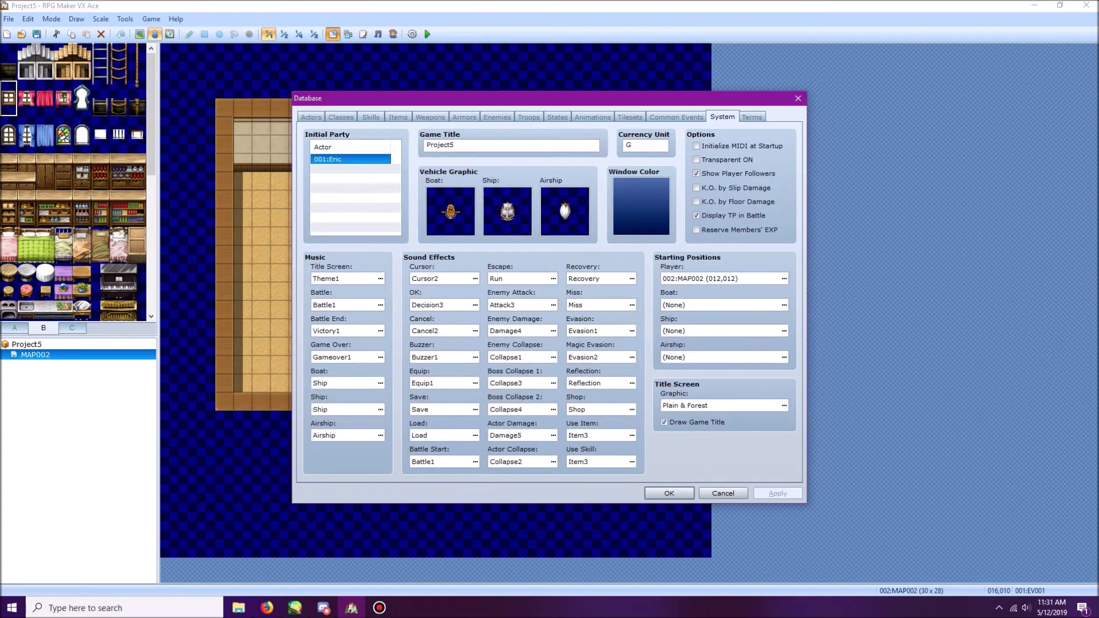
left_click(380, 279)
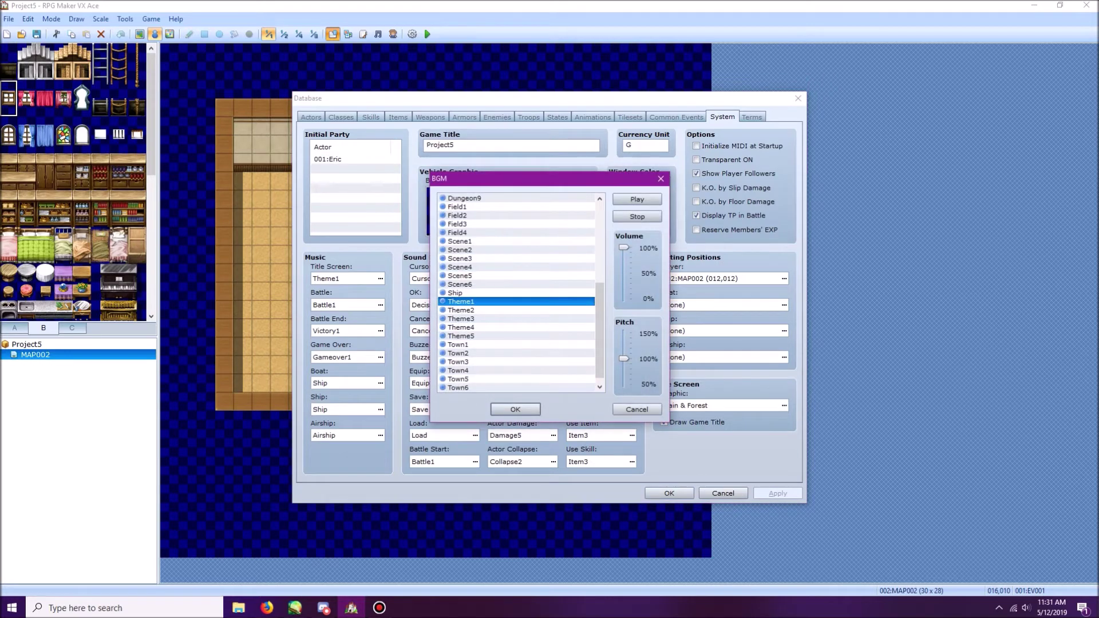
left_click_drag(599, 329, 599, 249)
left_click(459, 198)
left_click(515, 409)
left_click(668, 492)
Playtest Project5 by starting a new game, walking the player around the room near the event character, and closing the game.
left_click(427, 34)
key("Return")
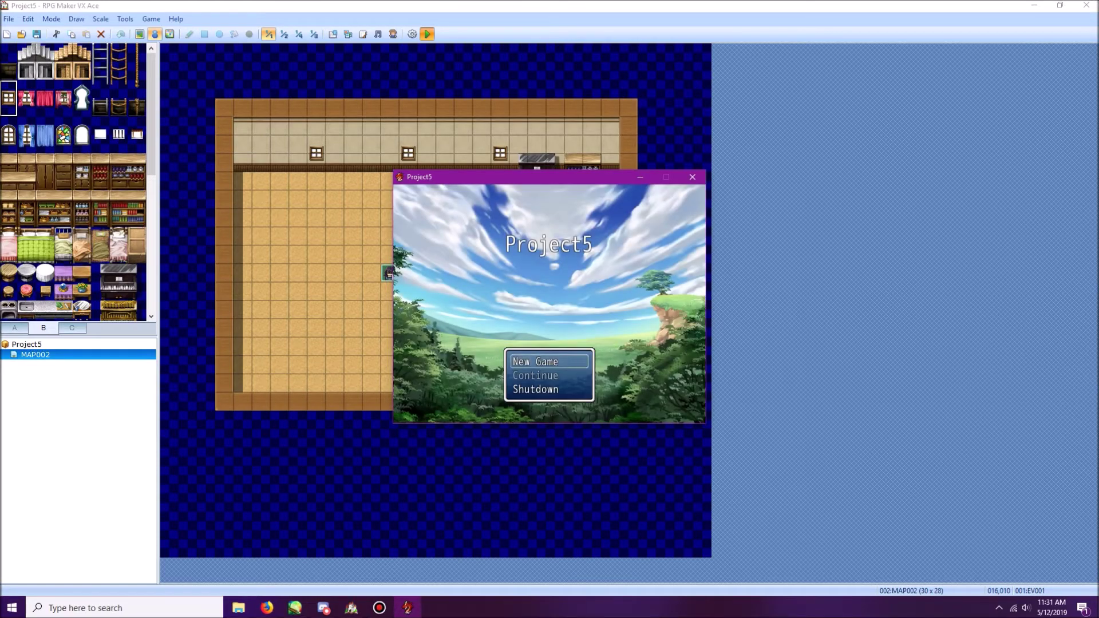
key("Return")
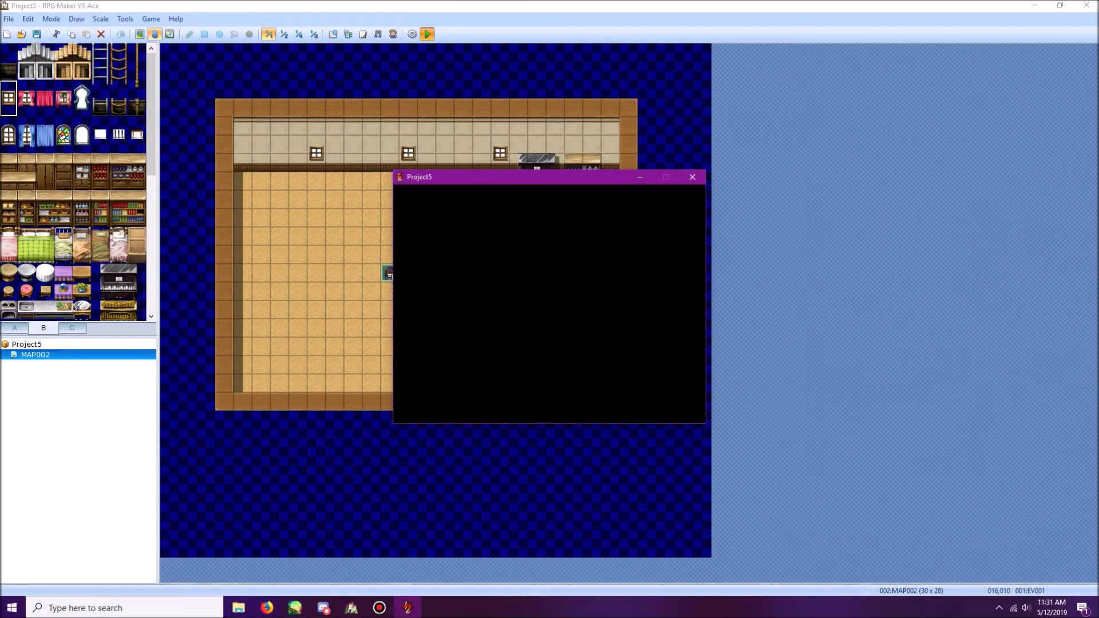
key("Right")
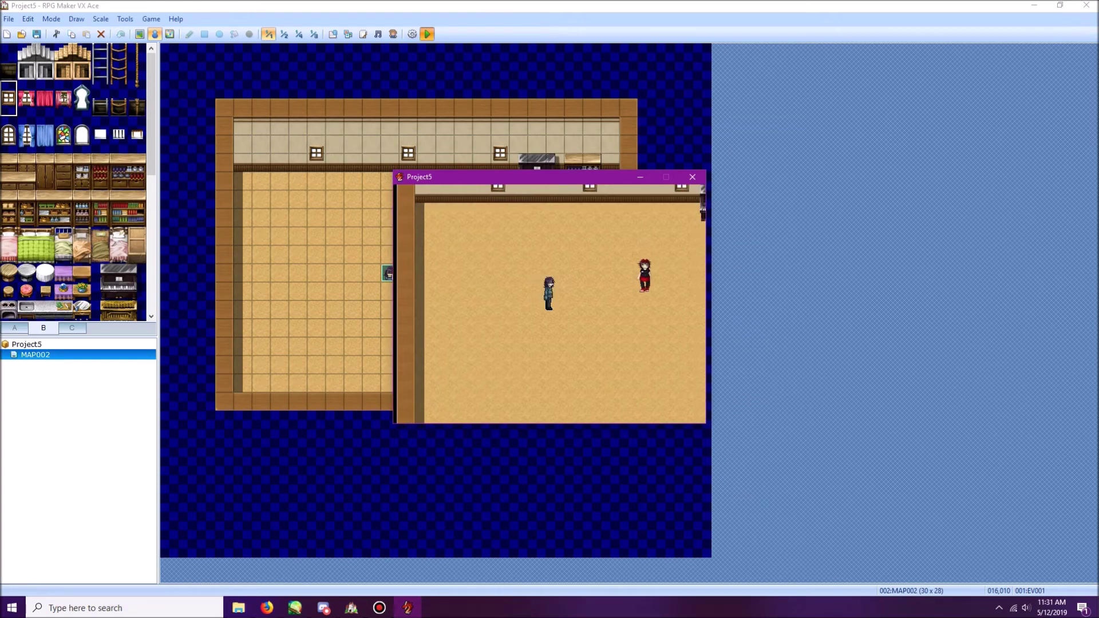
key("Up")
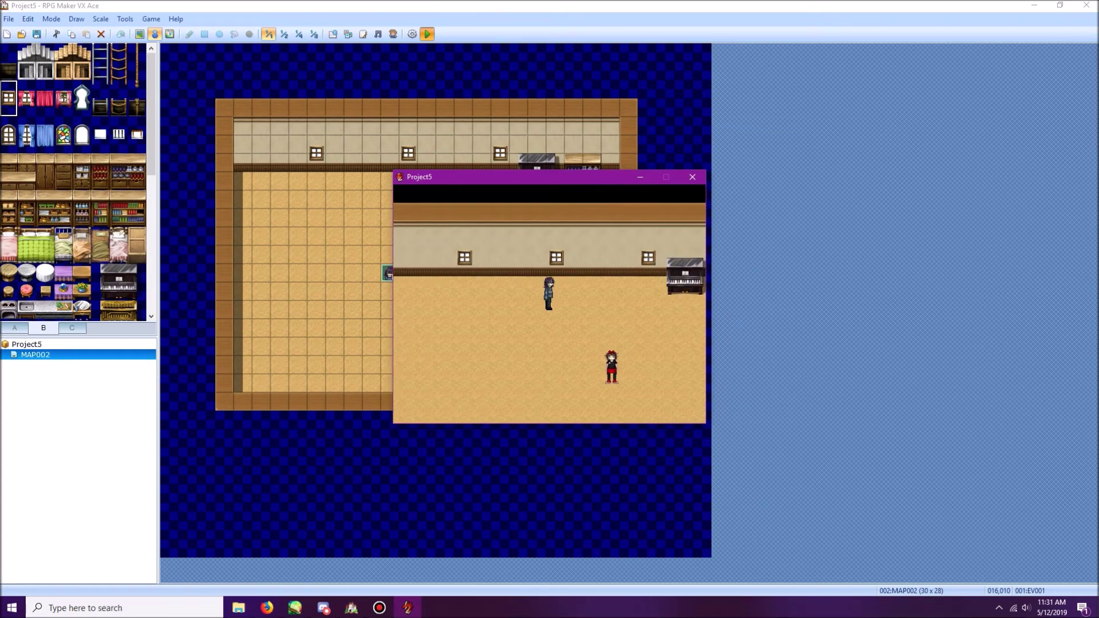
key("Right")
key("Down")
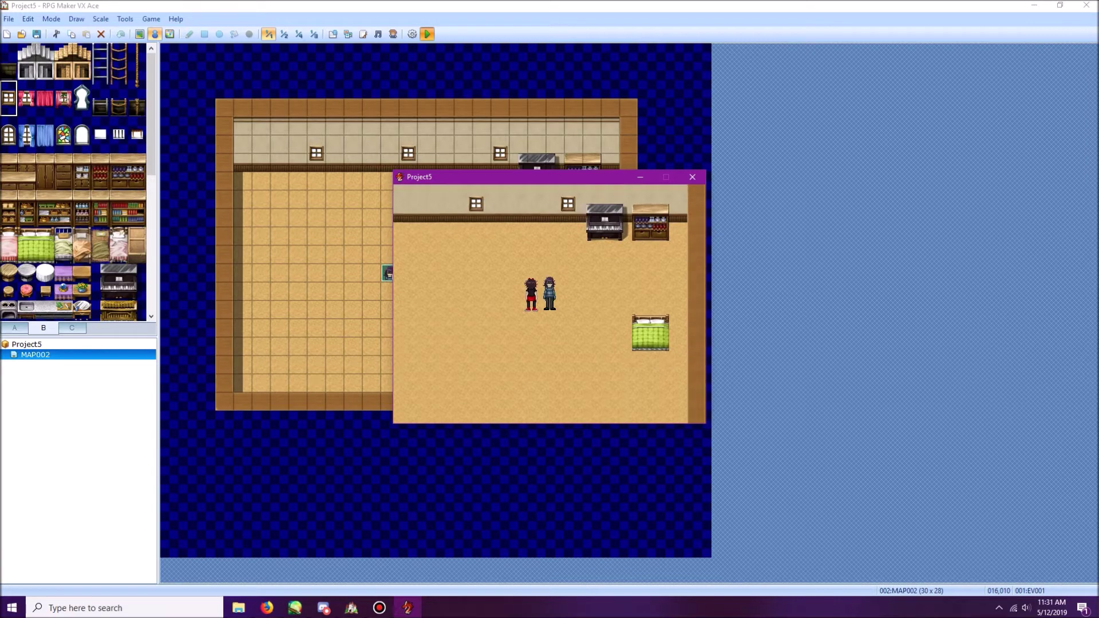
key("Left")
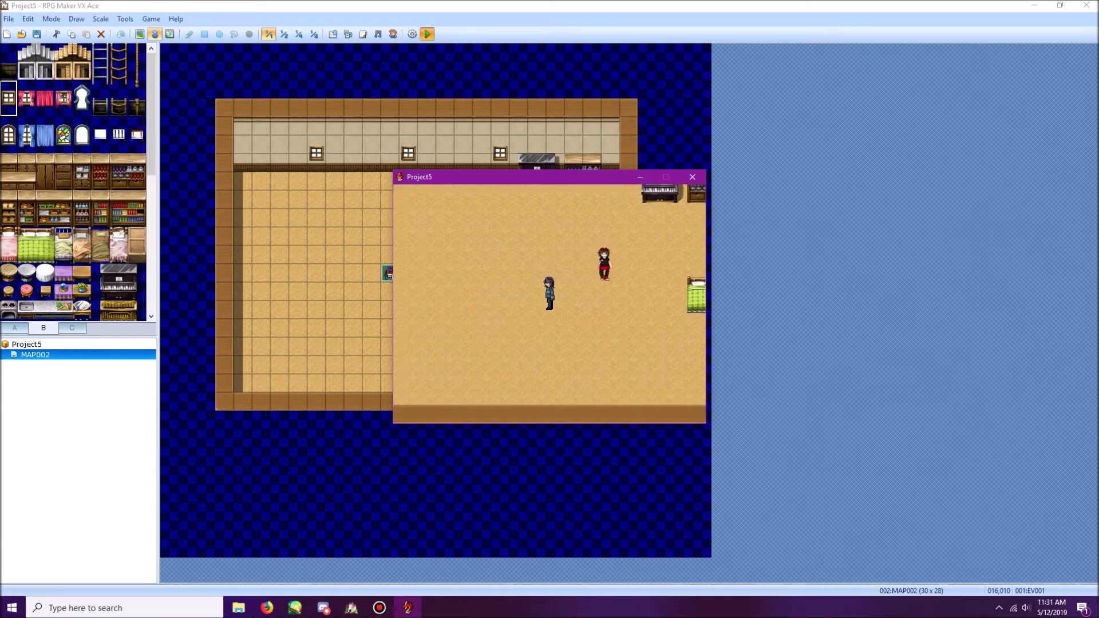
key("alt+F4")
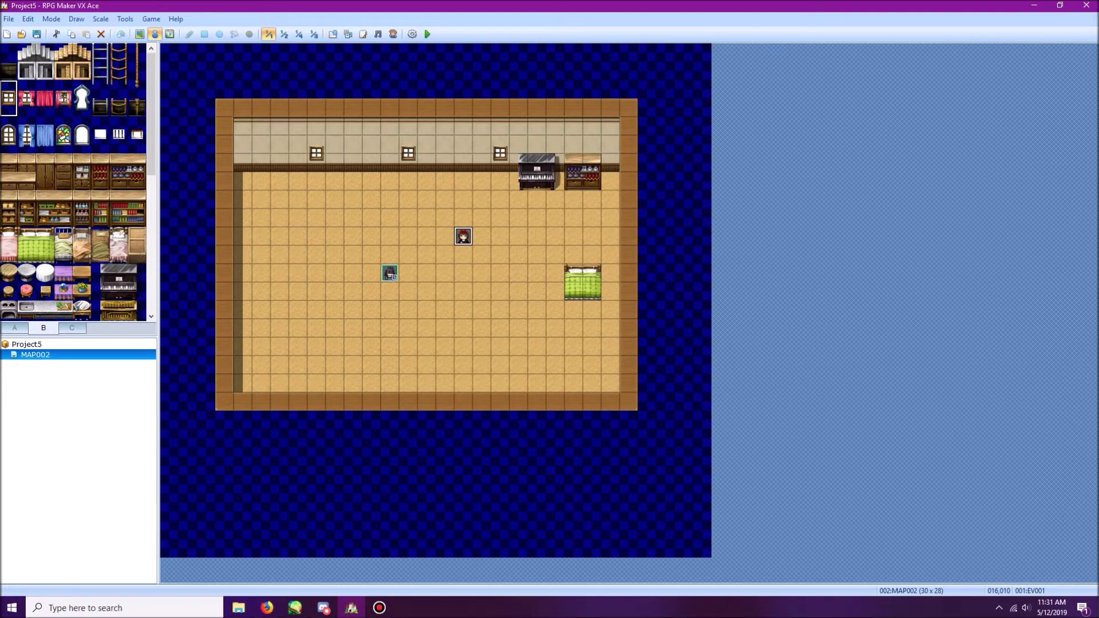
double_click(463, 236)
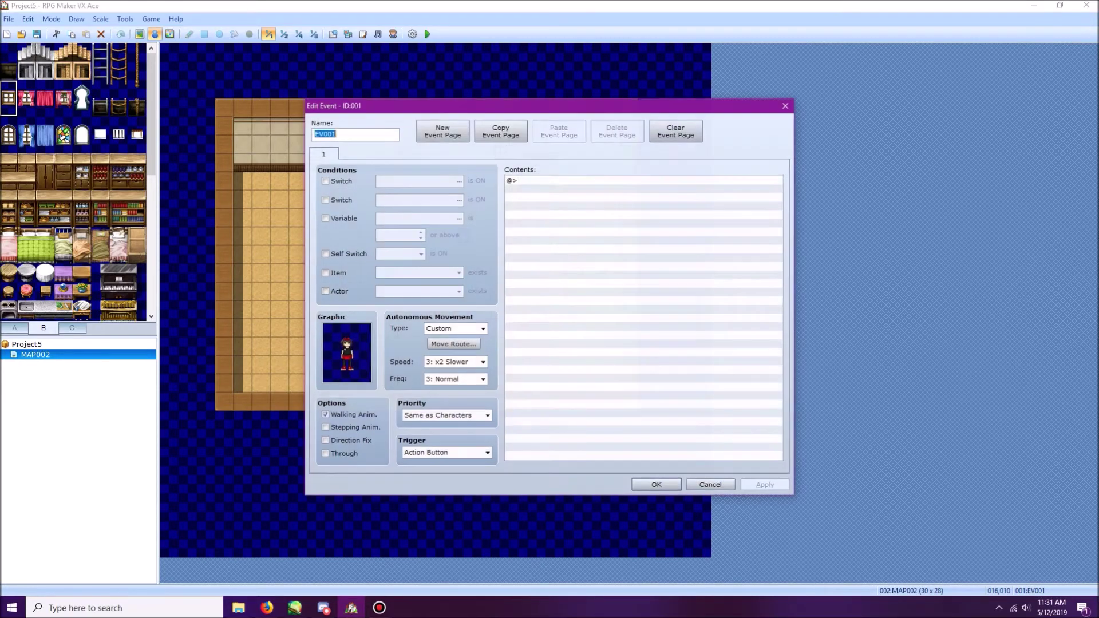
double_click(572, 181)
left_click(583, 196)
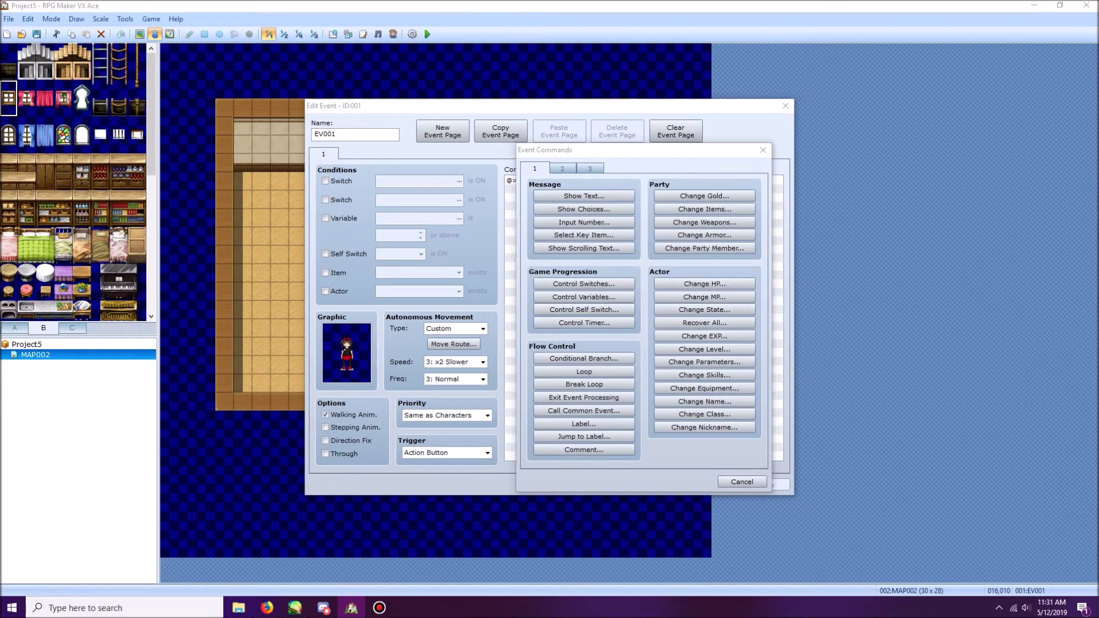
double_click(521, 311)
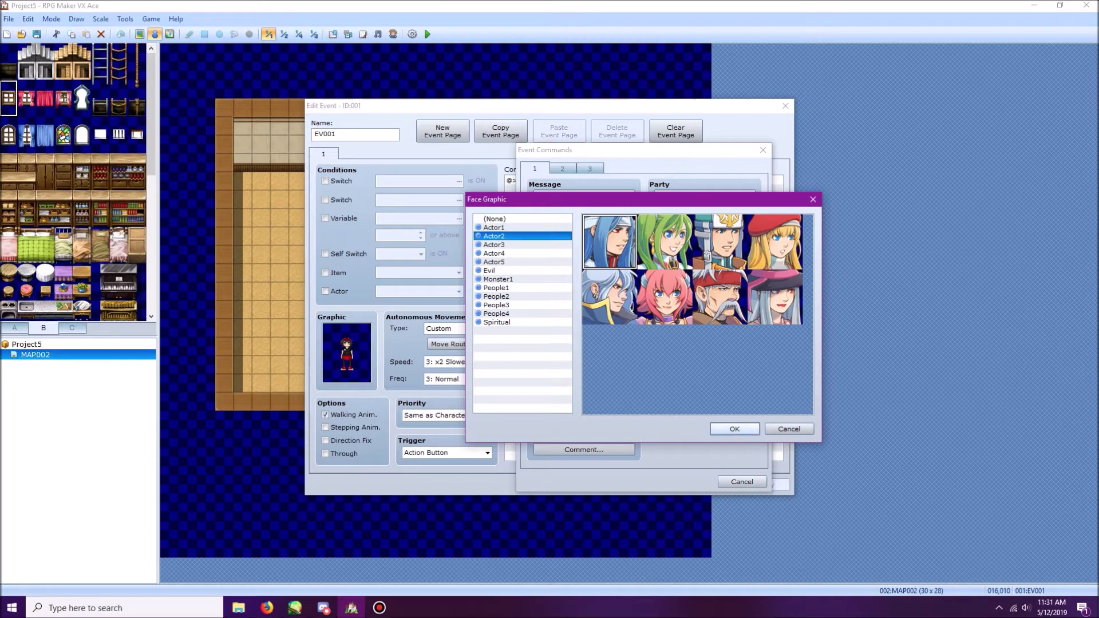
key("Return")
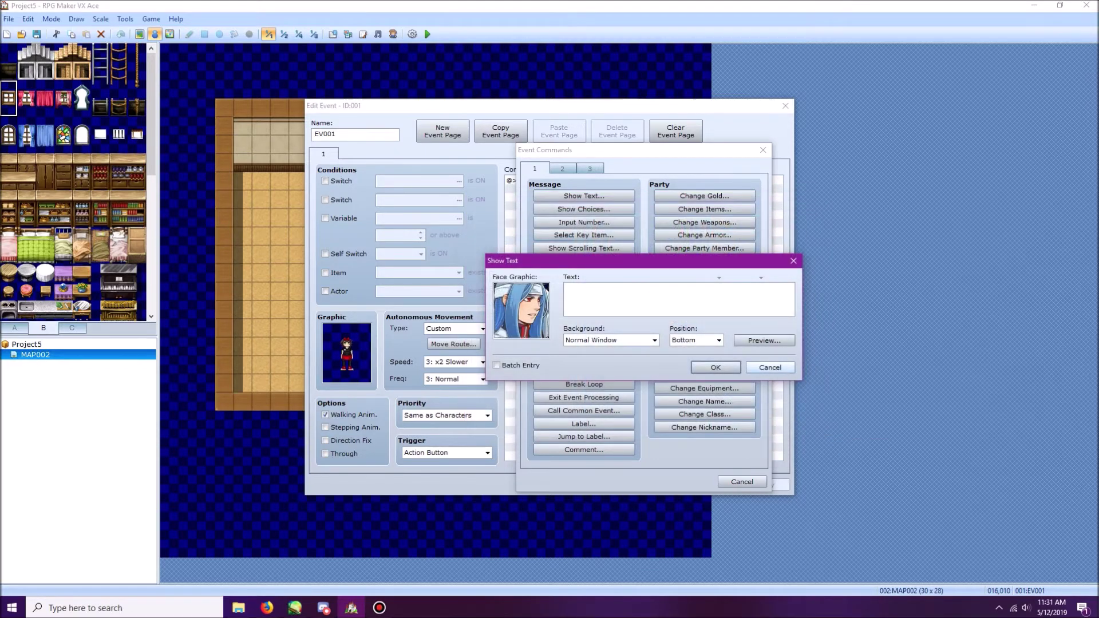
key("Escape")
key("Escape")
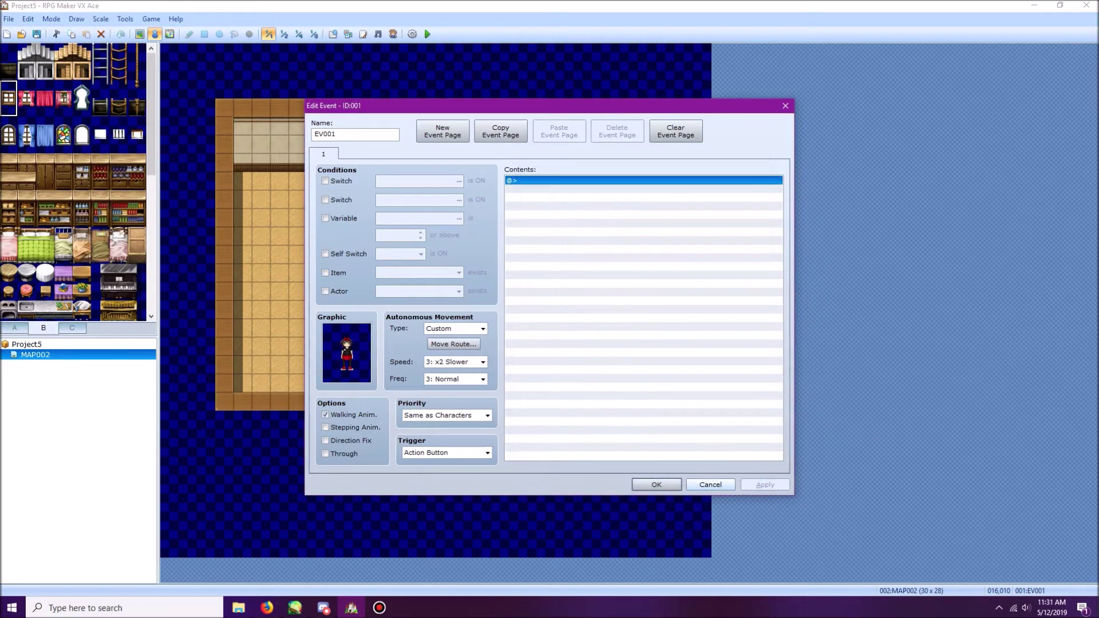
key("Escape")
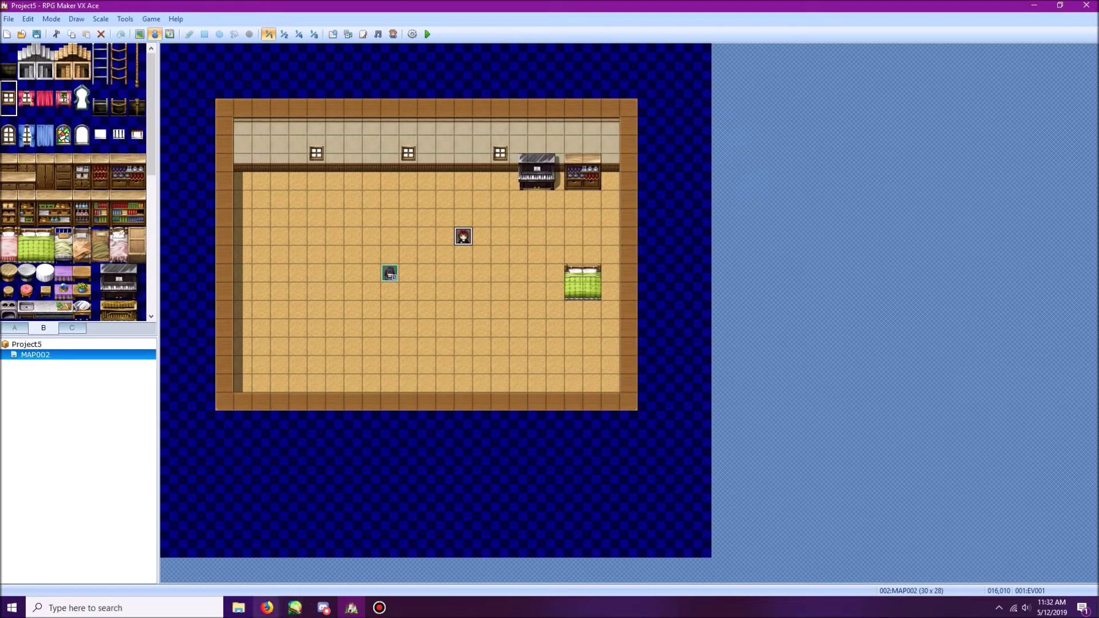
Switch to Firefox and copy the complete Galv's Message Busts V.1.1 script code from its web page.
left_click(267, 608)
left_click(328, 560)
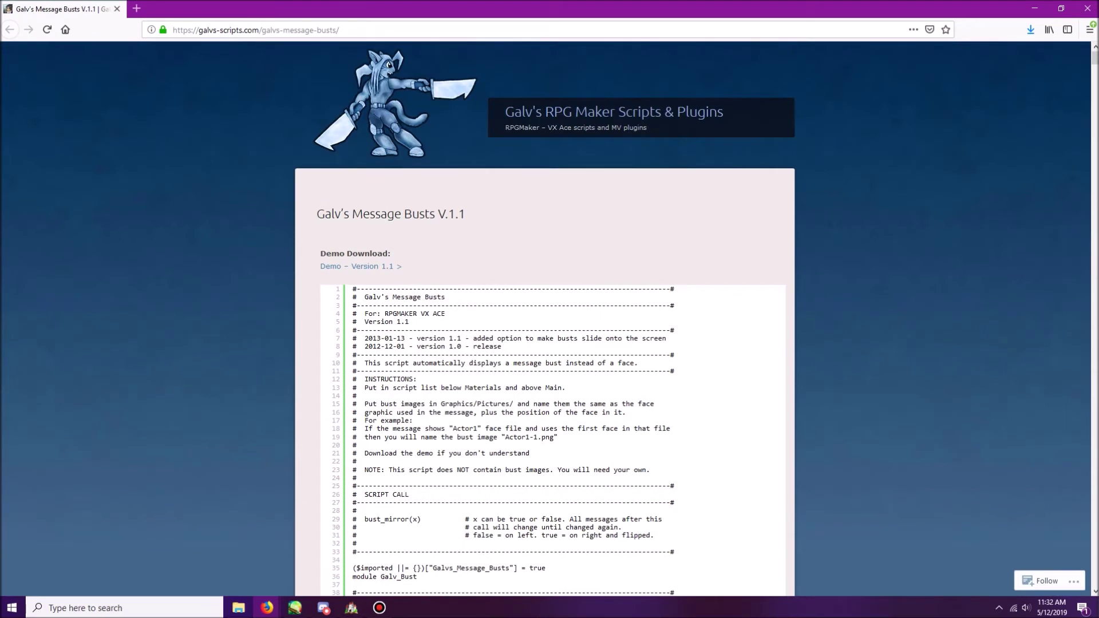
left_click_drag(317, 214, 466, 214)
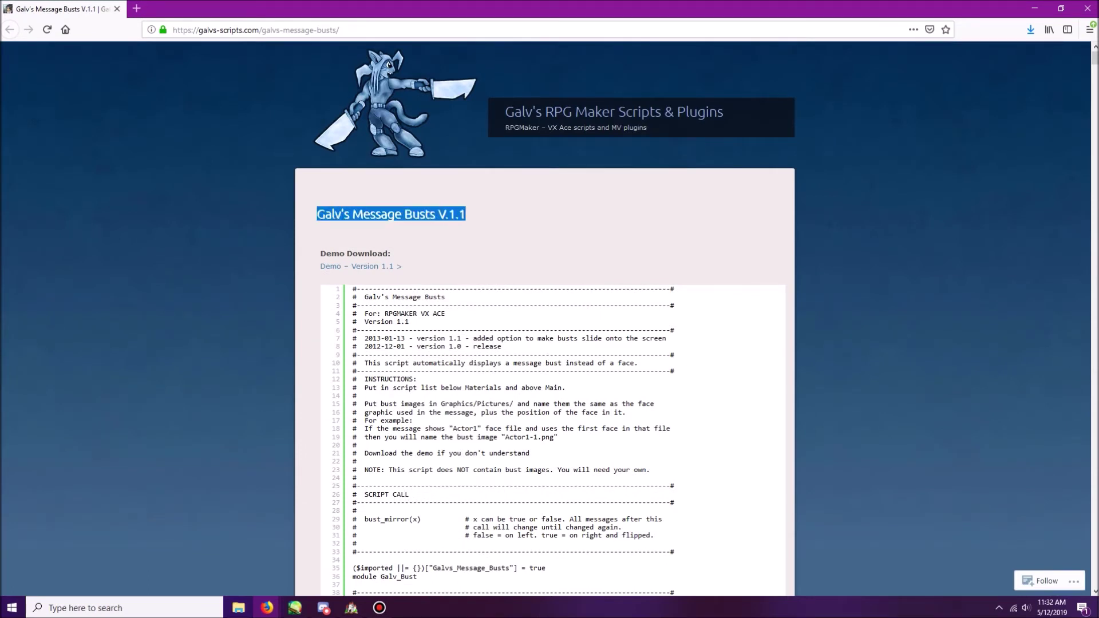
left_click(497, 219)
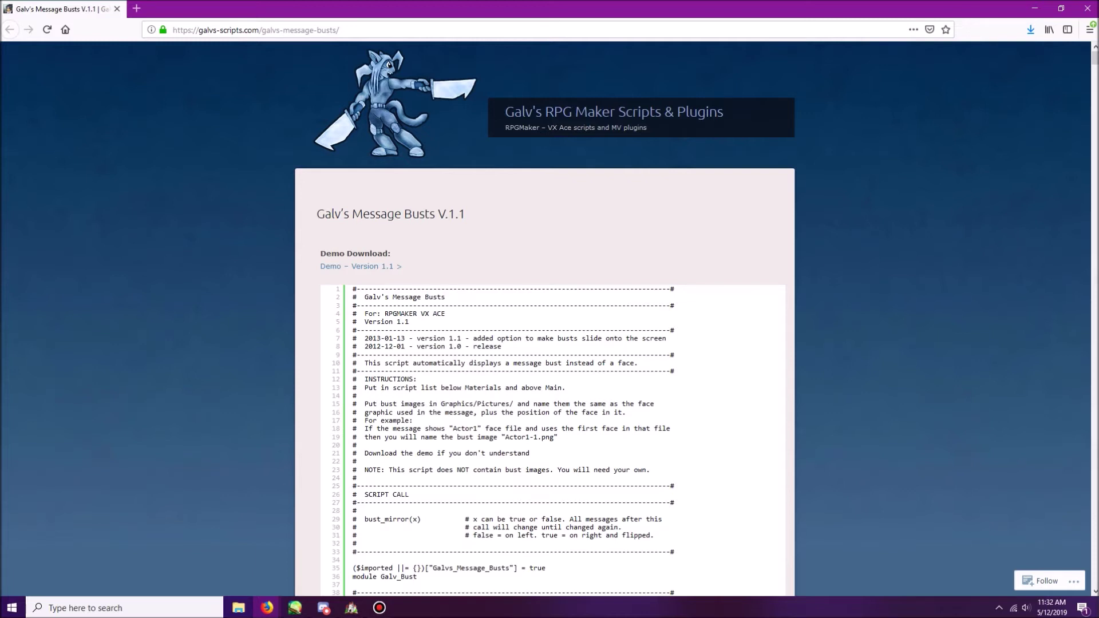
scroll(543, 320, "down", 3)
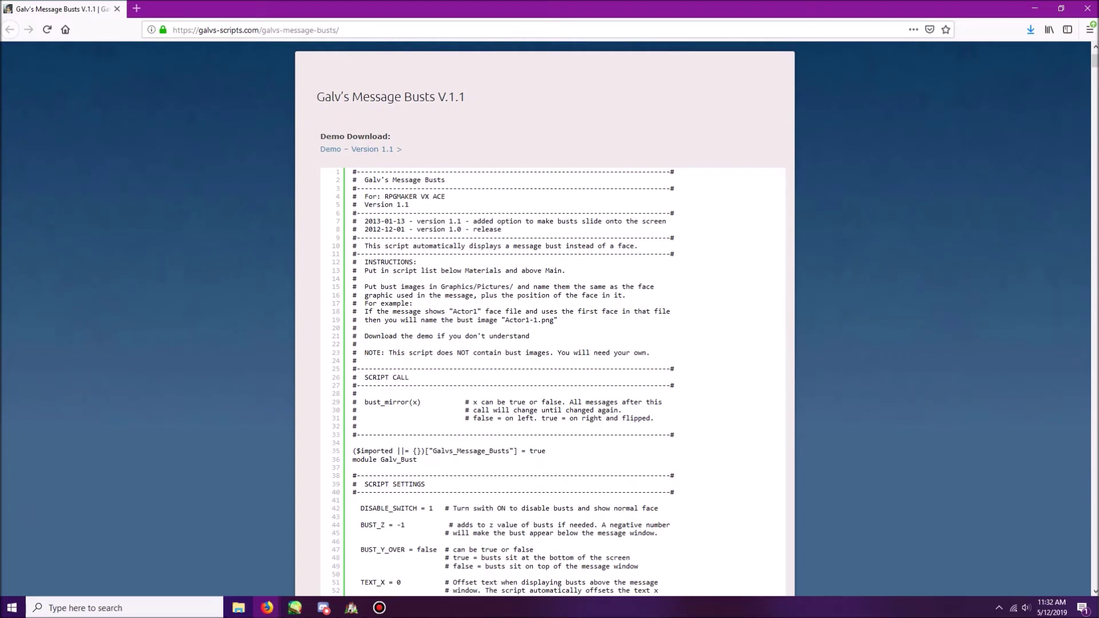
left_click_drag(352, 172, 481, 254)
left_click(481, 254)
left_click_drag(353, 172, 508, 492)
scroll(508, 372, "up", 3)
right_click(379, 171)
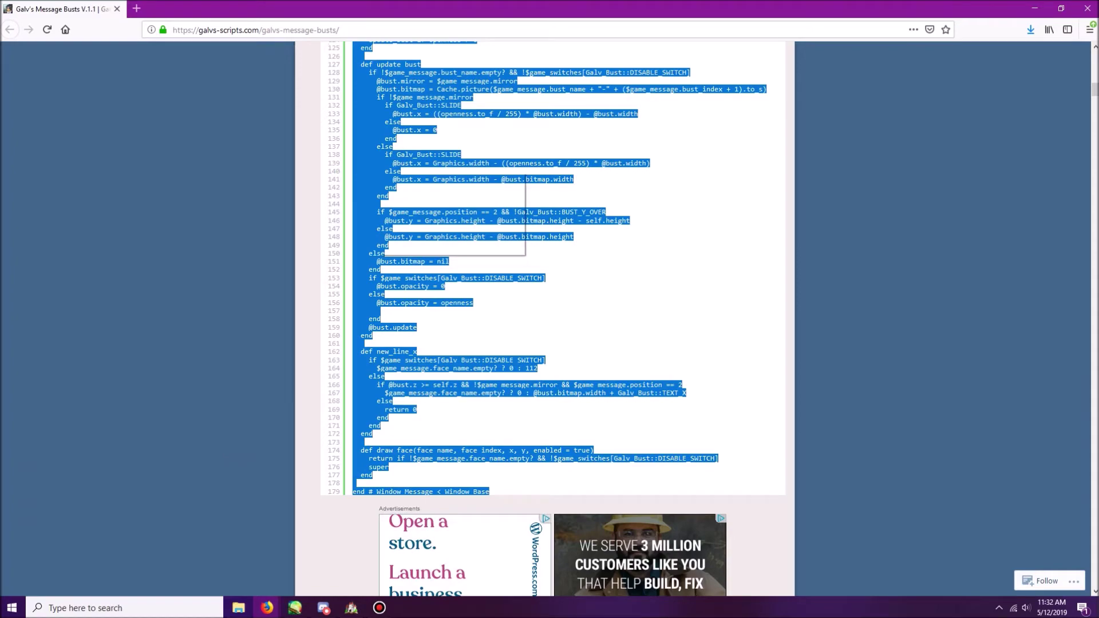
left_click(405, 178)
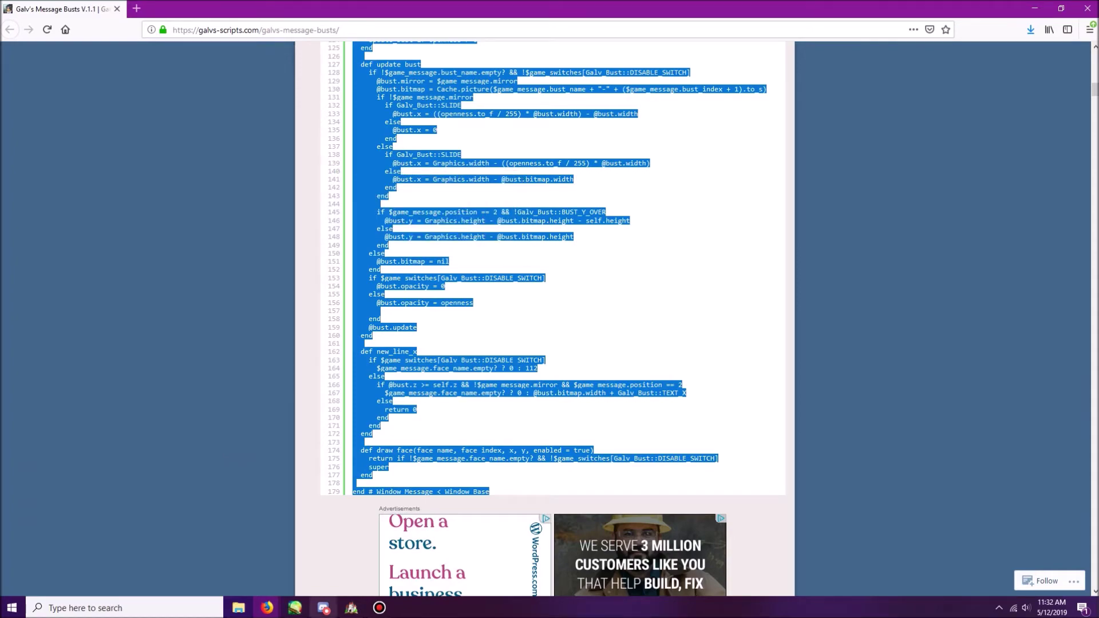
Switch to RPG Maker VX Ace, name the empty script slot under Materials "Bust sprites" and paste the copied script into it.
left_click(351, 608)
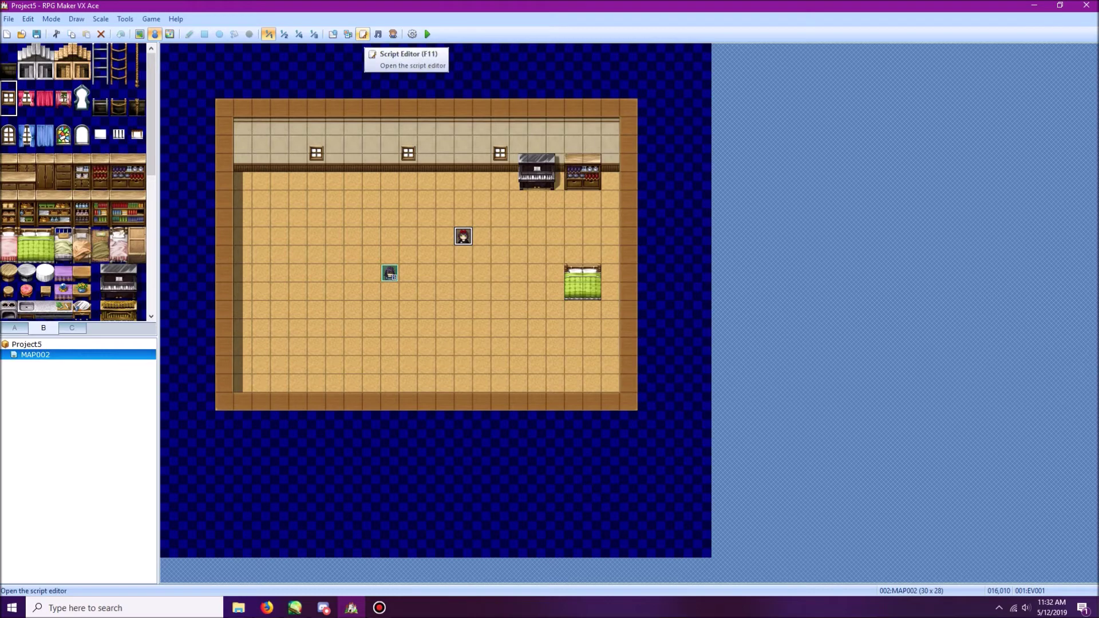
left_click(363, 34)
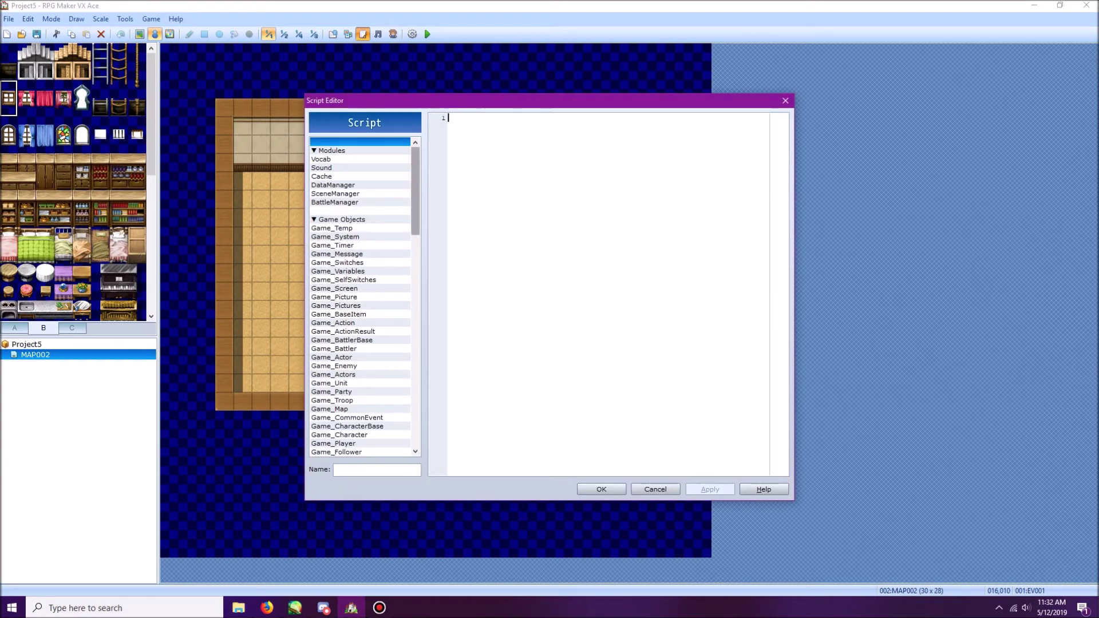
left_click_drag(415, 191, 415, 404)
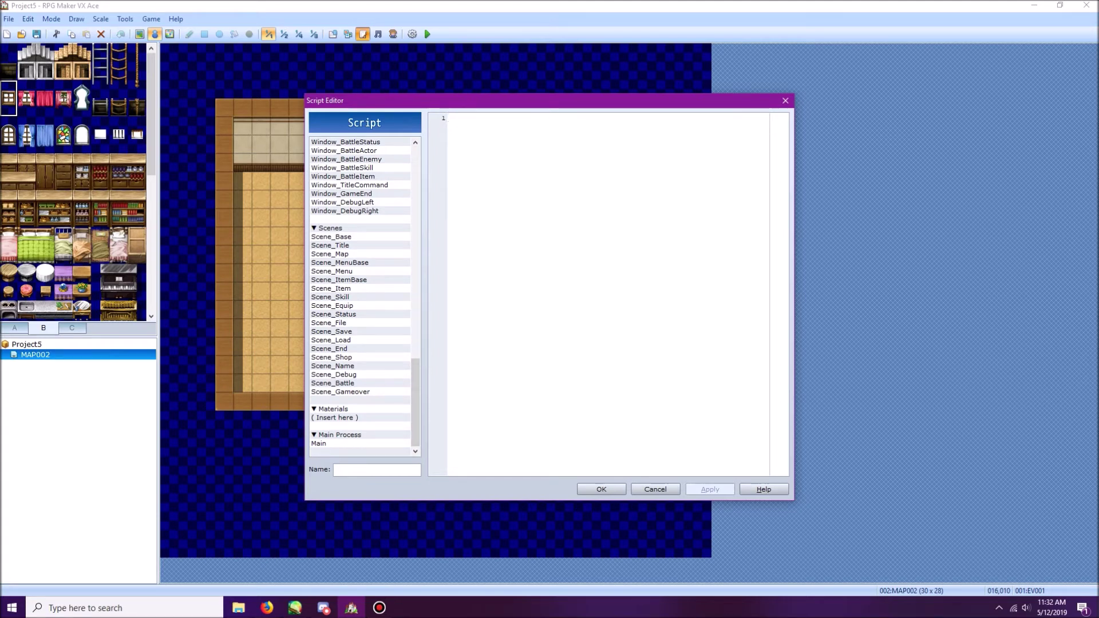
left_click(360, 426)
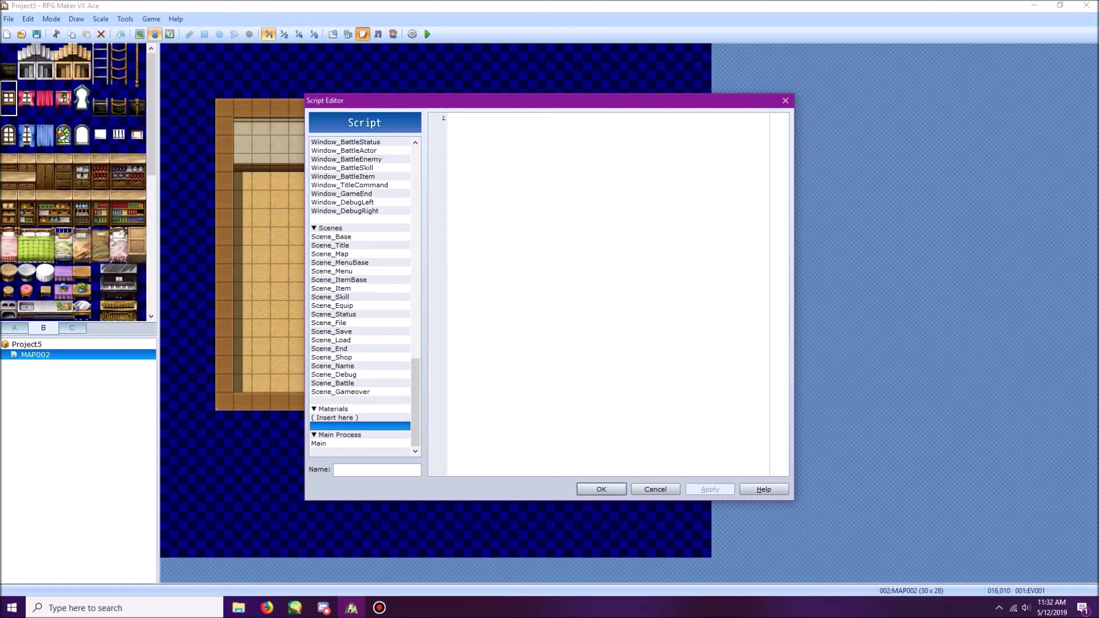
type("B")
type("ust")
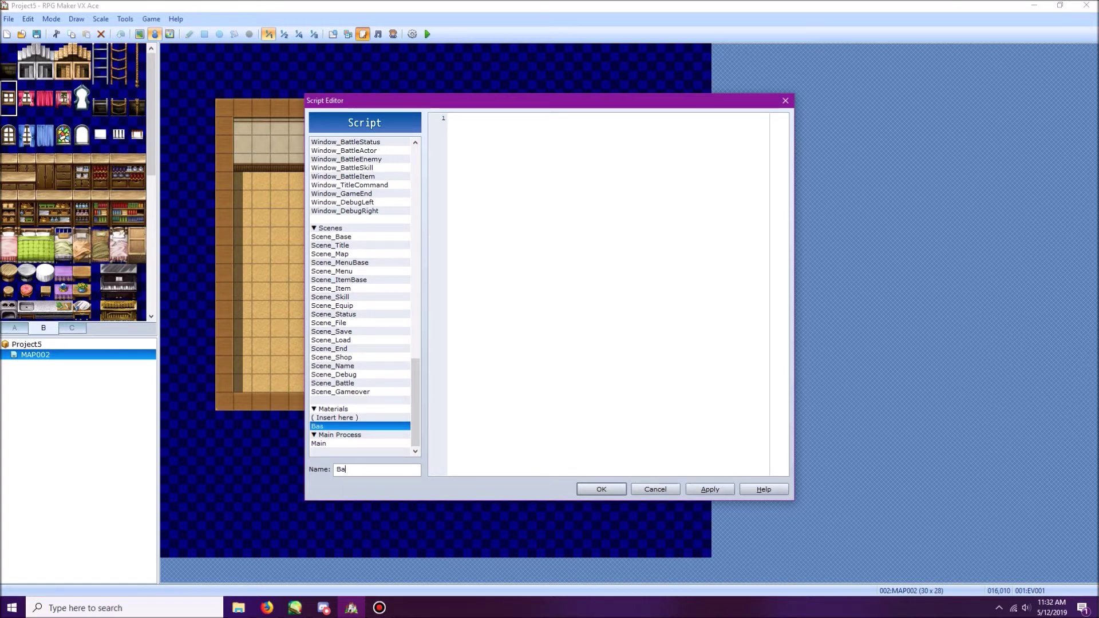
type(" sprites")
right_click(492, 127)
left_click(530, 189)
Set SLIDE to false in the settings of the Bust sprites script, then apply the change and close the Script Editor.
scroll(607, 295, "up", 20)
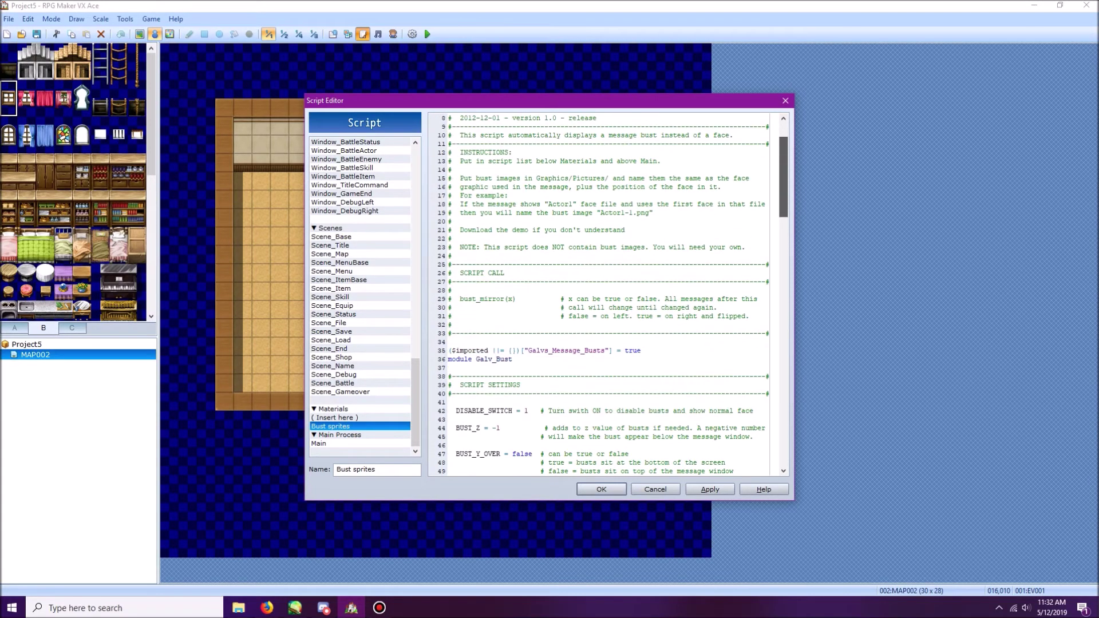
scroll(607, 294, "down", 5)
scroll(606, 294, "down", 1)
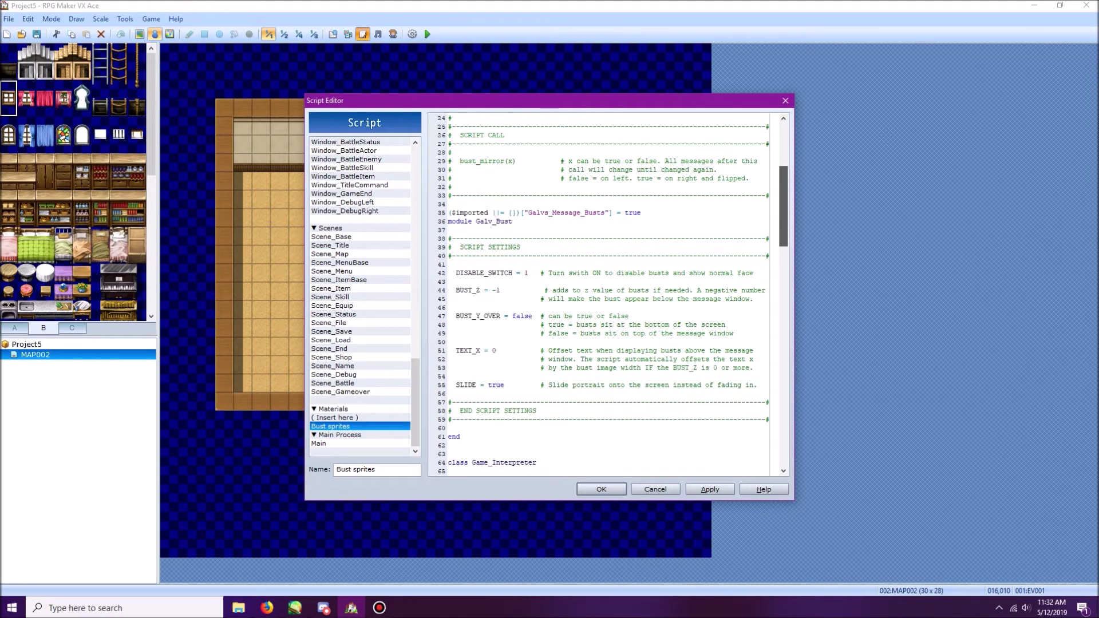
scroll(604, 296, "down", 2)
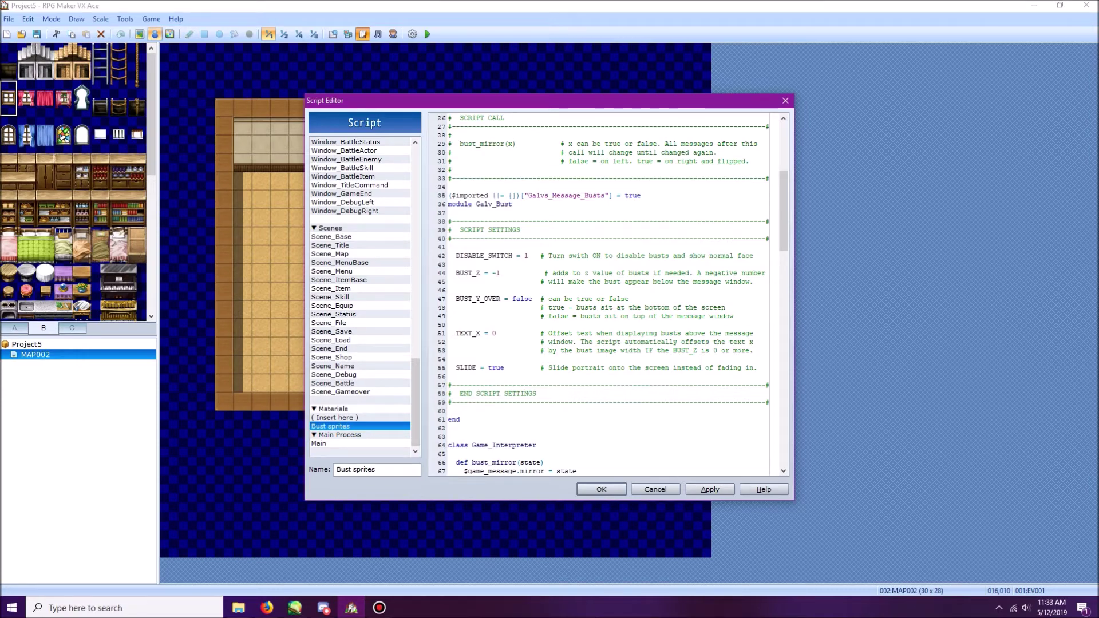
left_click_drag(488, 367, 503, 368)
type("false")
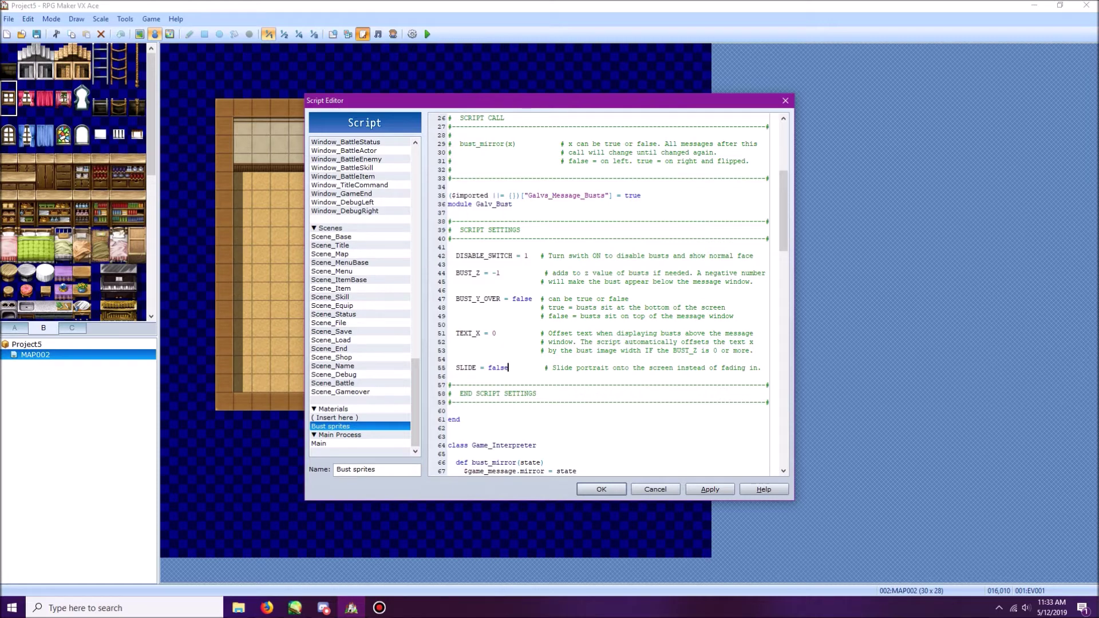
left_click(710, 489)
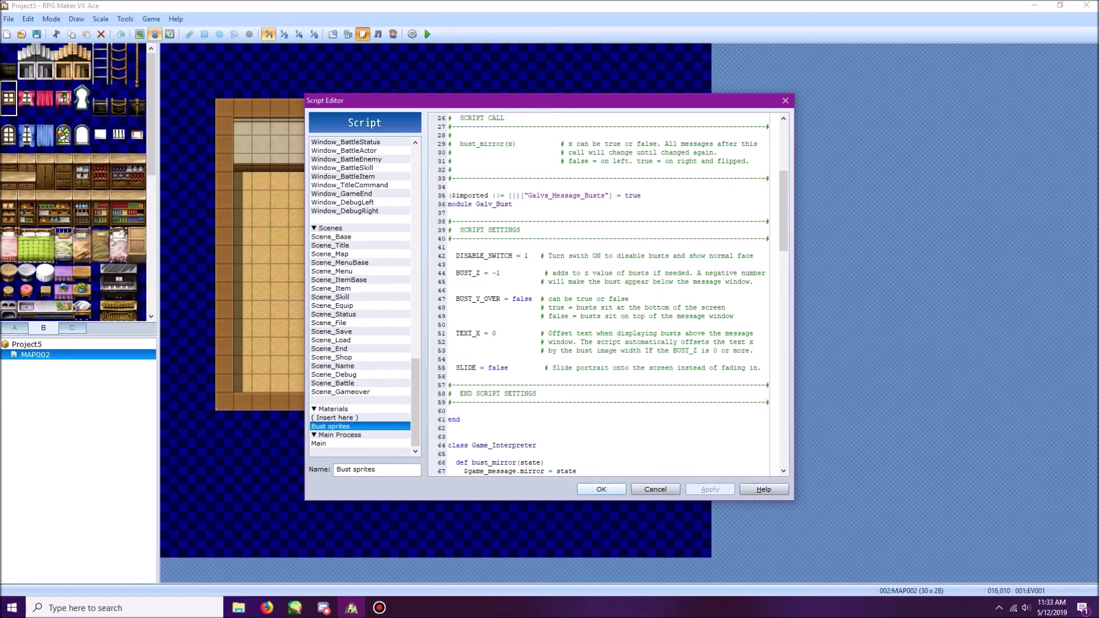
left_click(601, 489)
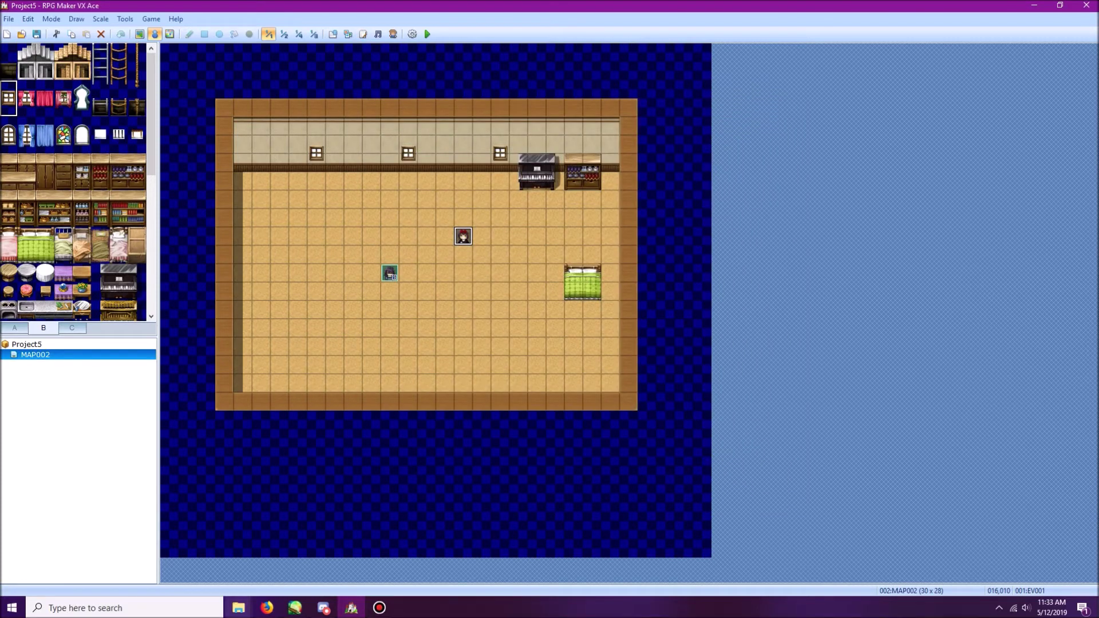
Switch to File Explorer and open the Pictures folder inside Project5's Graphics folder, moving the window aside.
left_click(238, 608)
left_click(300, 552)
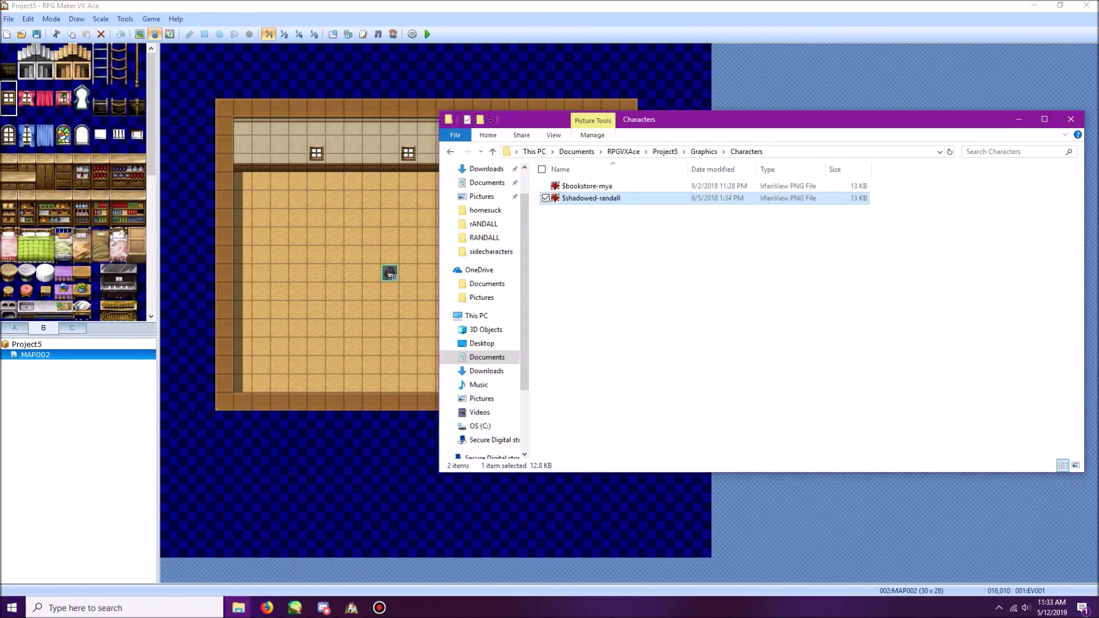
left_click(703, 151)
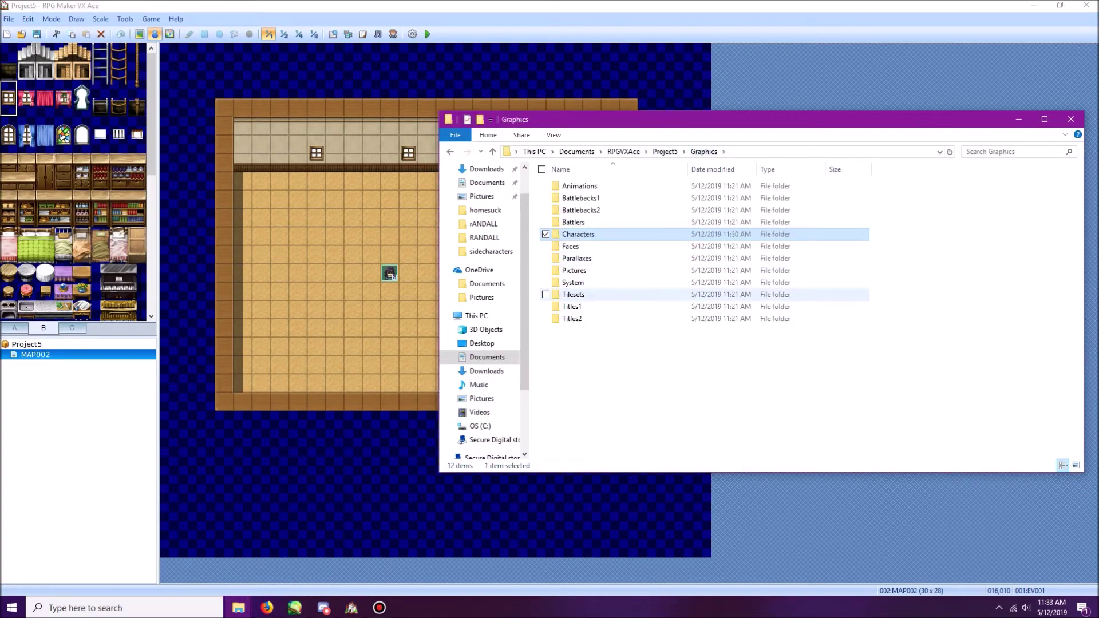
double_click(574, 270)
left_click_drag(630, 119, 579, 101)
mouse_move(239, 608)
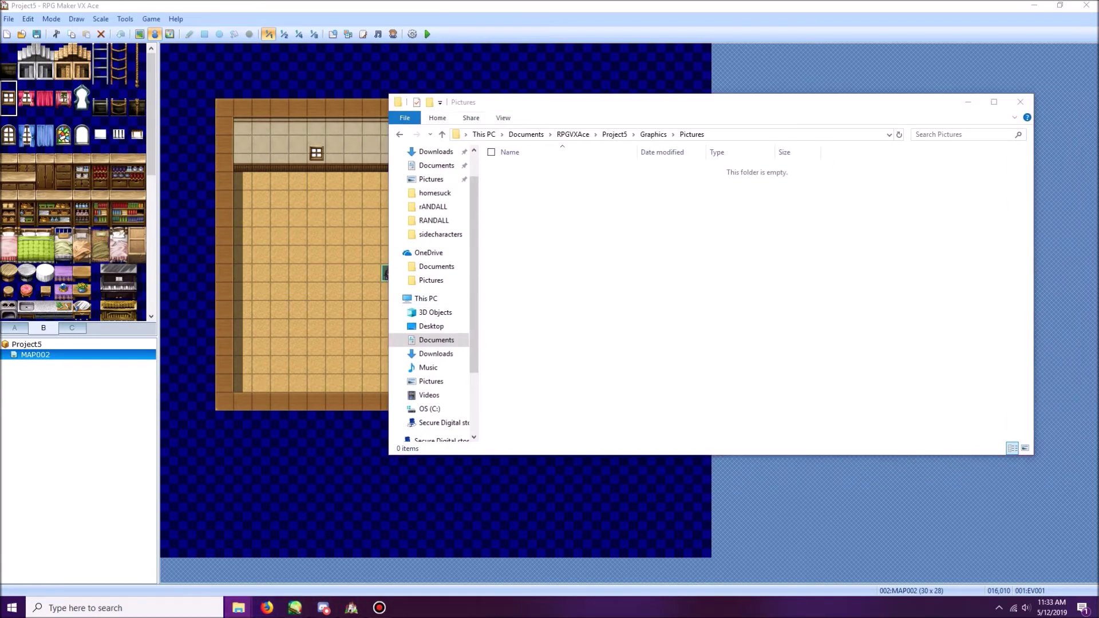
Open the Pictures folder inside the Graphics folder of the PURPLE DIRECTORS CUT project in the other File Explorer window.
left_click(172, 551)
left_click(195, 88)
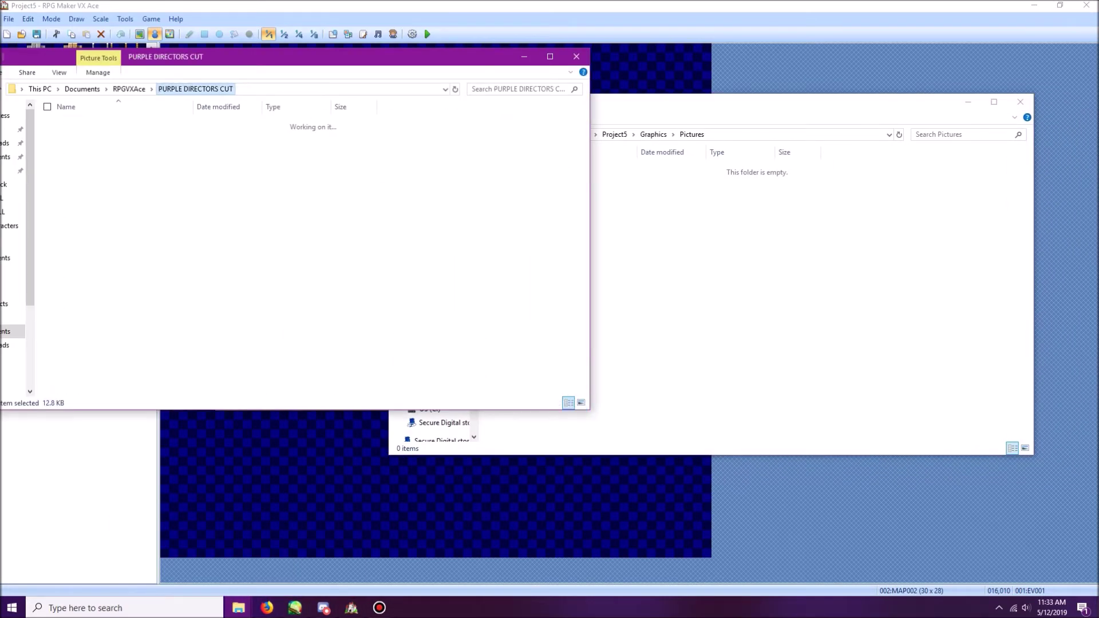
double_click(94, 161)
double_click(94, 219)
Look through the PURPLE DIRECTORS CUT Pictures folder for the numbered Actor bust images.
scroll(541, 226, "down", 3)
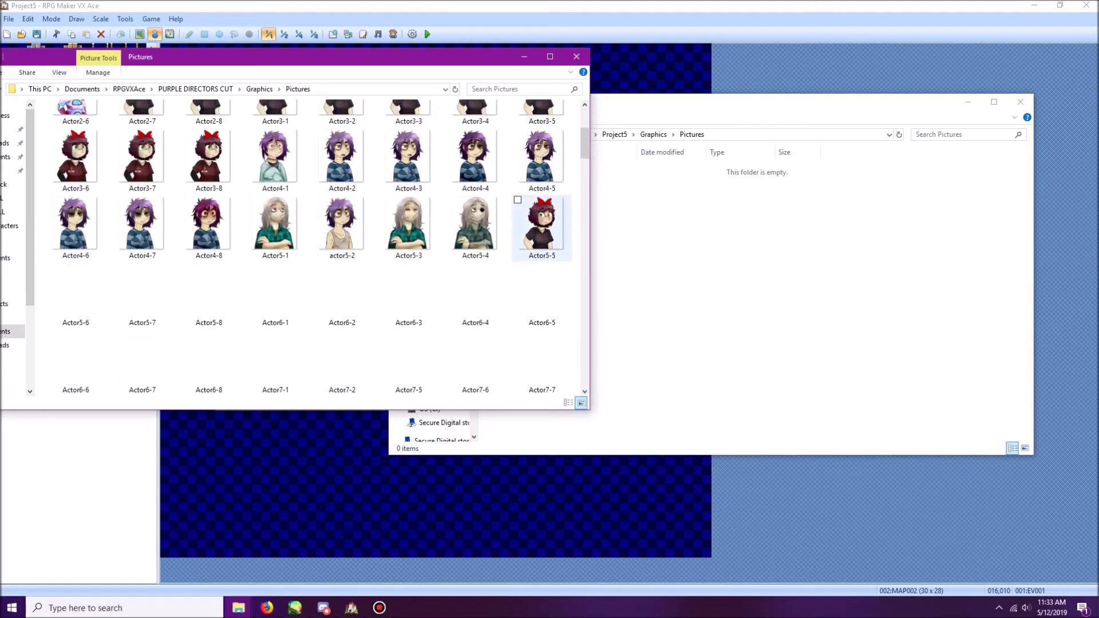
scroll(540, 226, "up", 3)
scroll(540, 226, "down", 15)
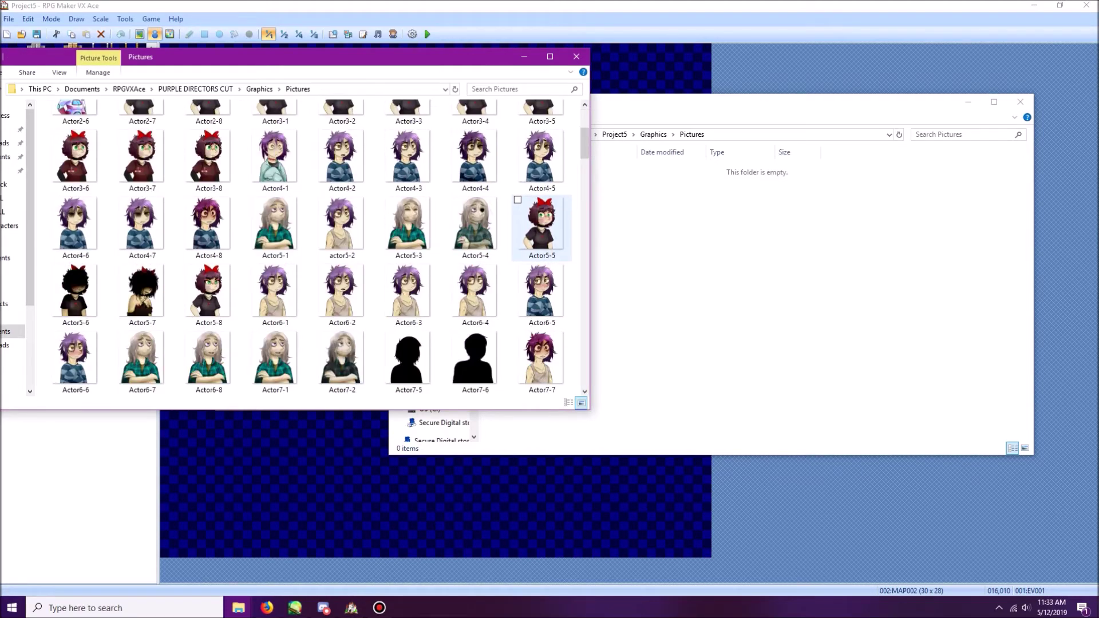
scroll(309, 246, "down", 15)
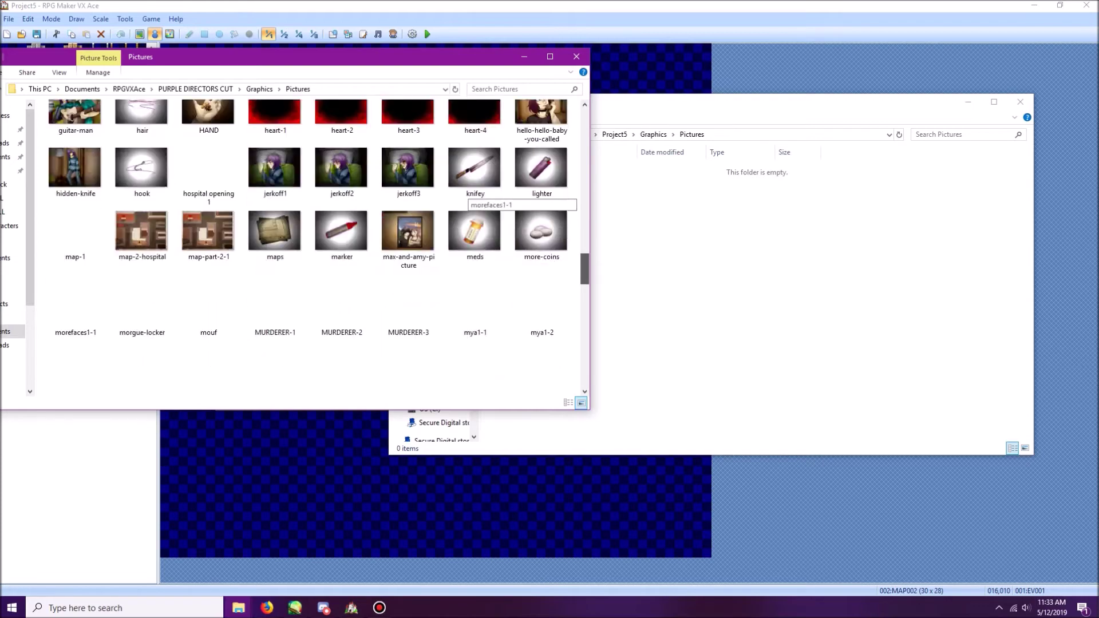
scroll(309, 246, "up", 5)
scroll(469, 195, "up", 15)
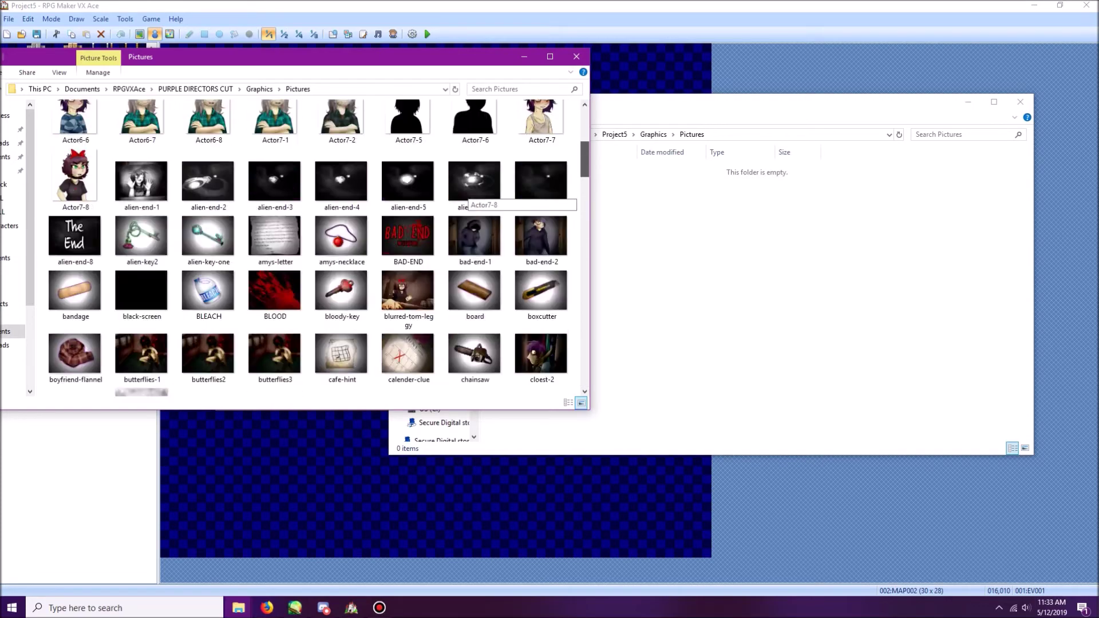
scroll(470, 195, "down", 12)
scroll(469, 195, "up", 12)
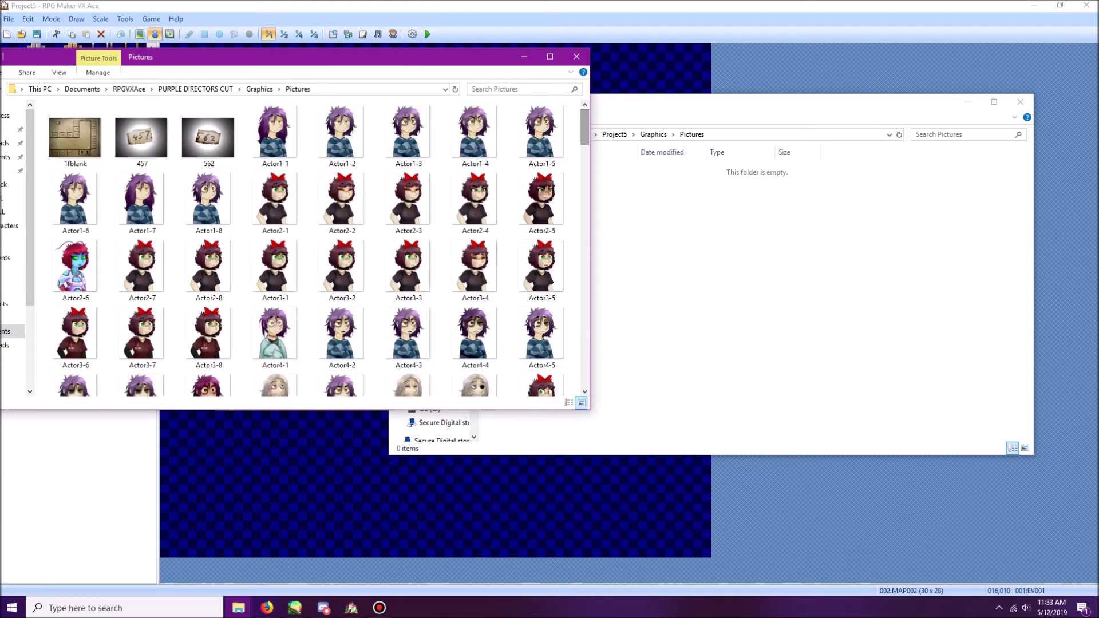
scroll(372, 228, "down", 5)
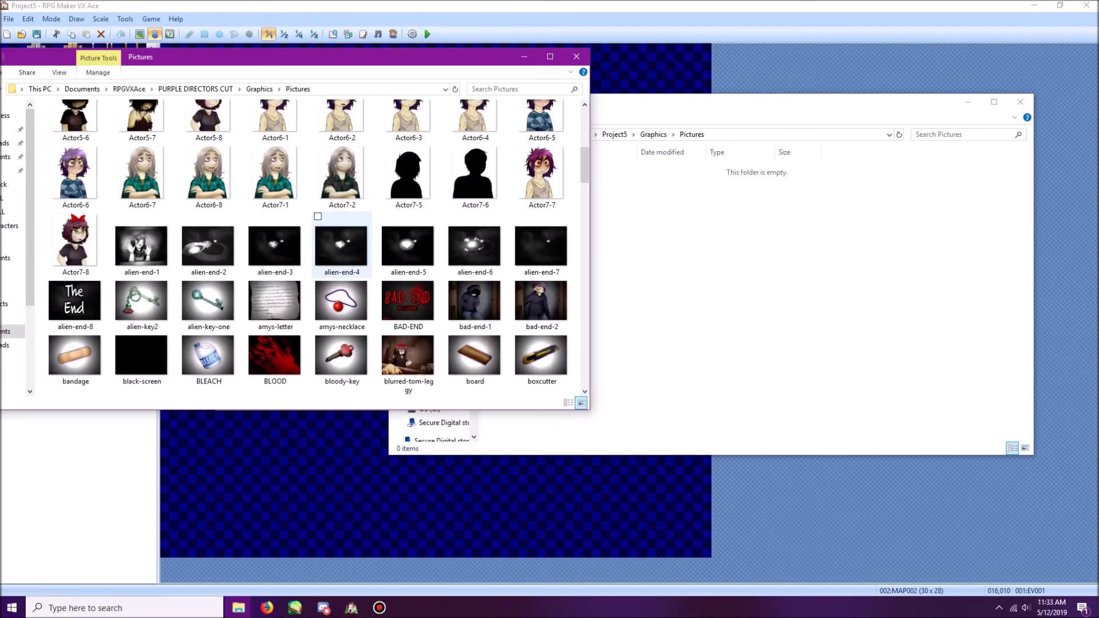
scroll(342, 246, "up", 5)
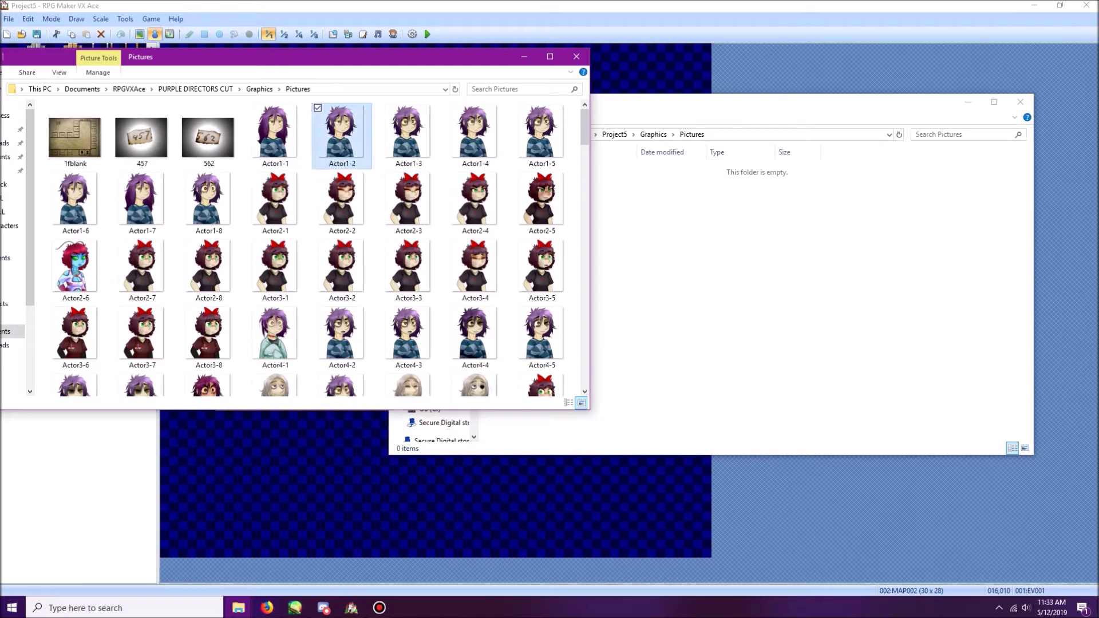
Copy the bust images Actor1-2 and Actor1-3 from PURPLE DIRECTORS CUT's Pictures folder into Project5's Pictures folder.
right_click(352, 140)
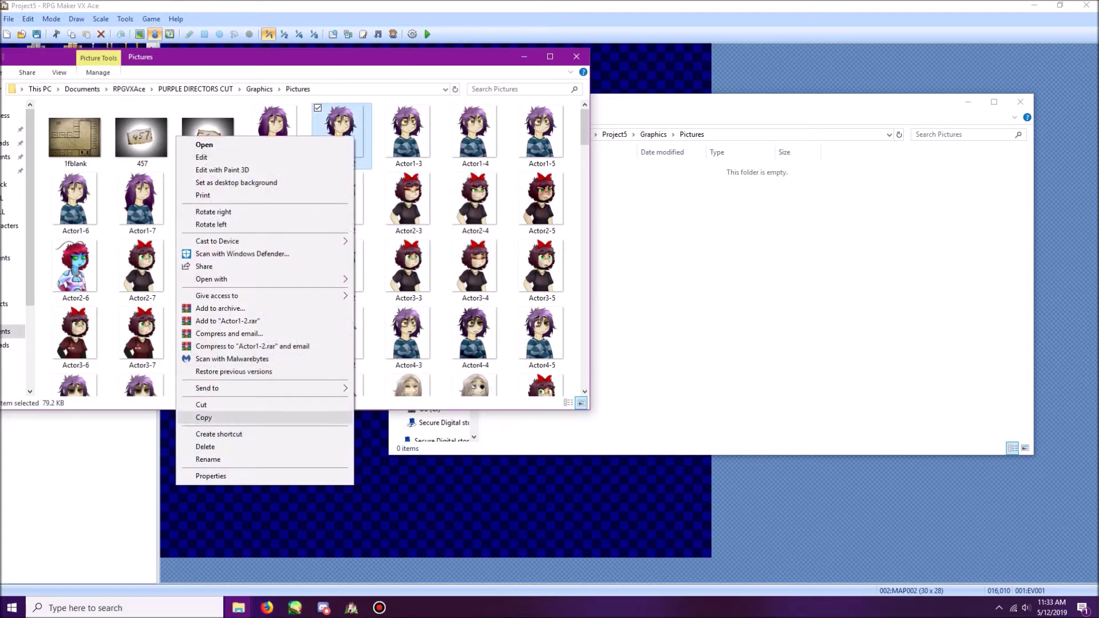
left_click(206, 418)
right_click(578, 278)
left_click(606, 357)
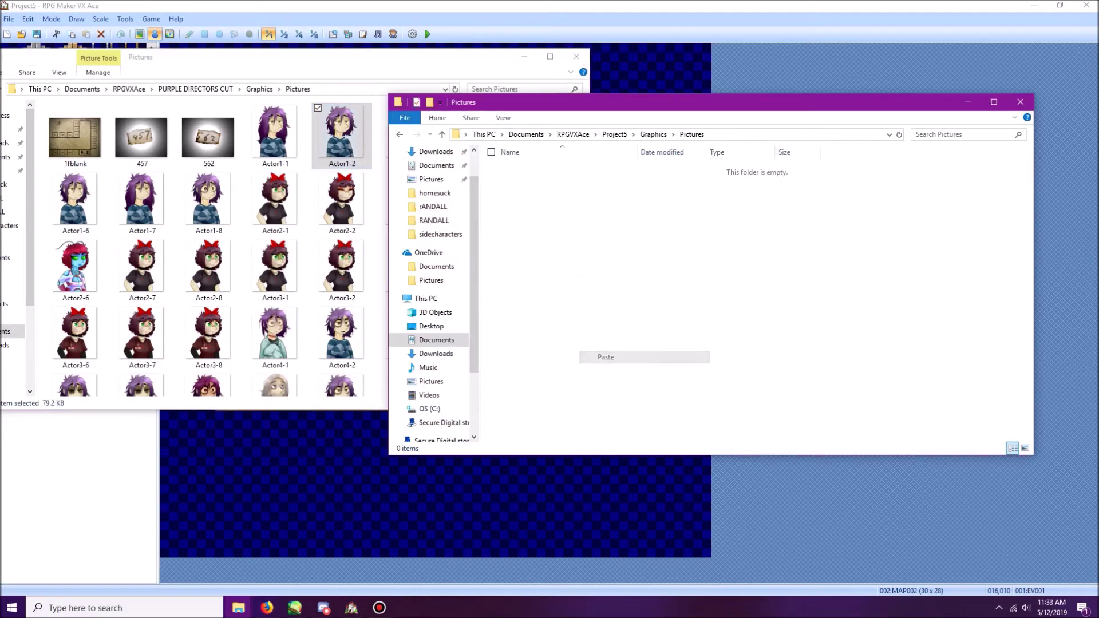
left_click(400, 59)
right_click(415, 134)
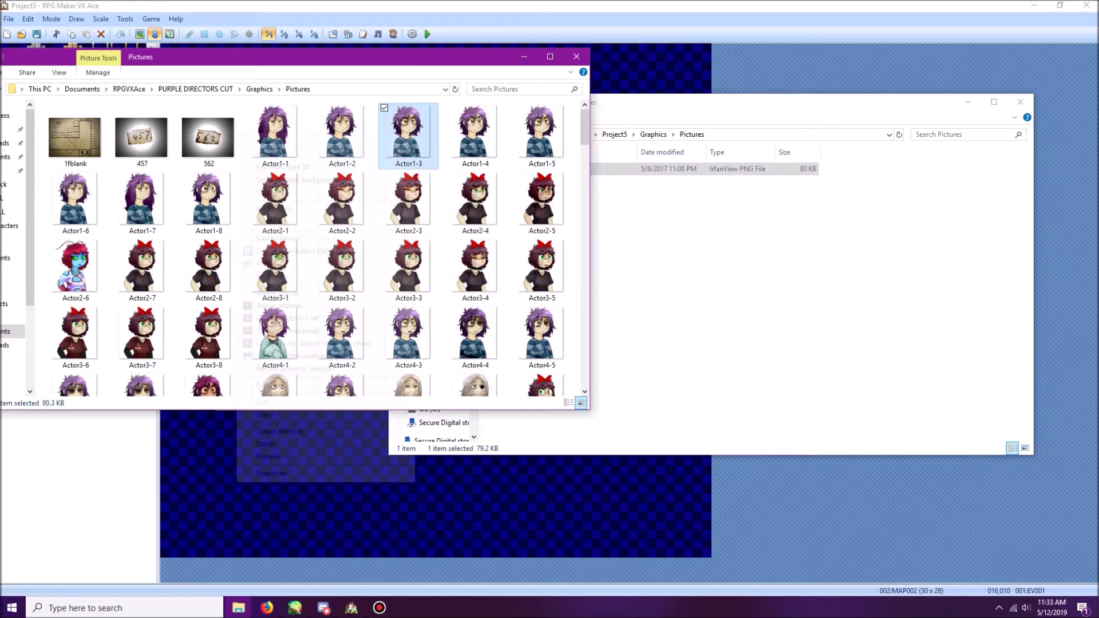
left_click(264, 415)
right_click(568, 289)
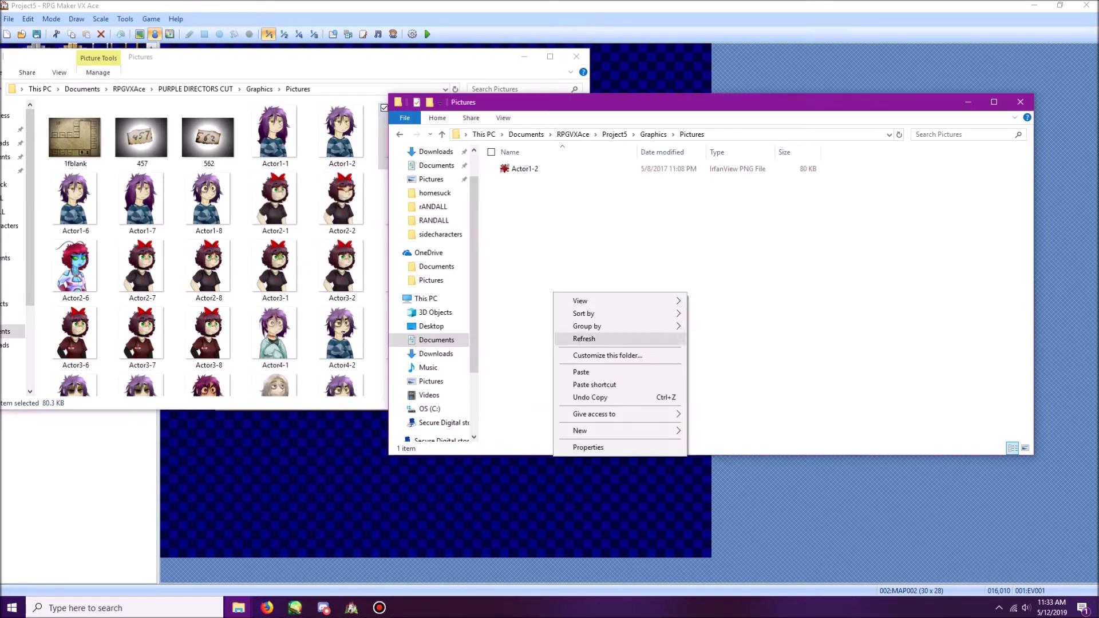
left_click(580, 369)
Copy the bust images Actor2-1 and Actor2-2 into Project5's Pictures folder and minimize the source folder window.
left_click(401, 59)
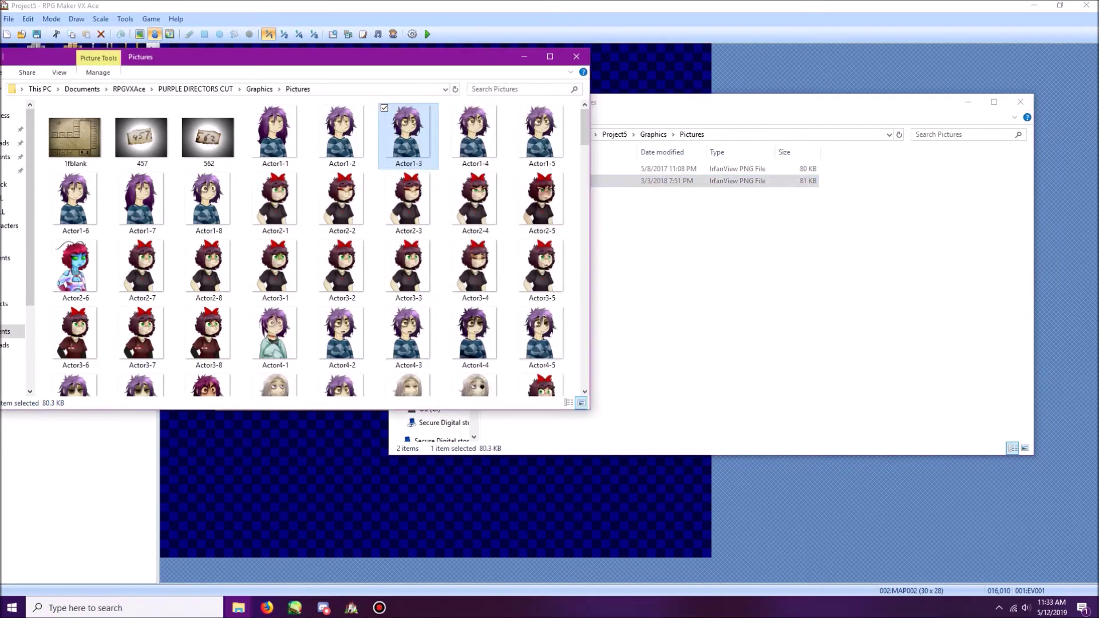
left_click_drag(241, 200, 358, 209)
right_click(350, 209)
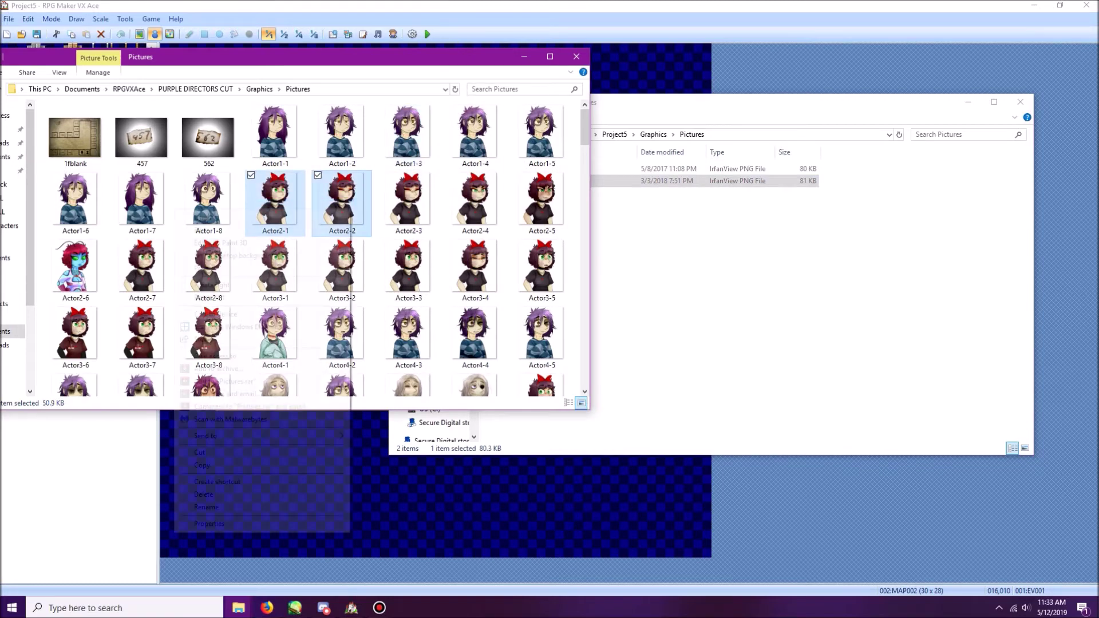
left_click(202, 464)
right_click(608, 297)
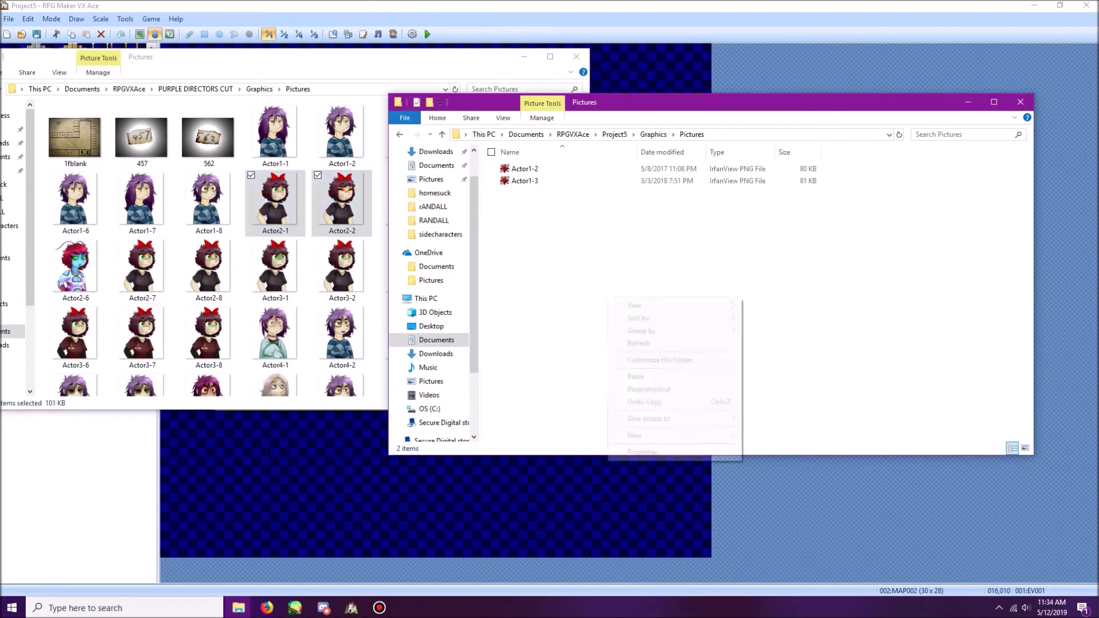
left_click(635, 376)
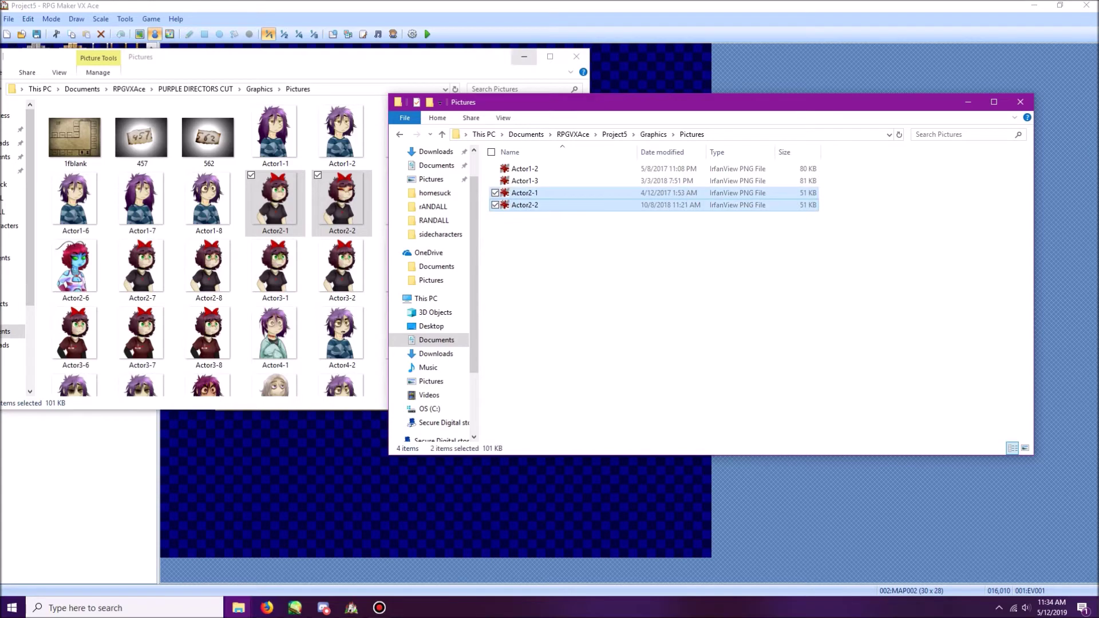
left_click(523, 57)
left_click_drag(661, 106, 430, 109)
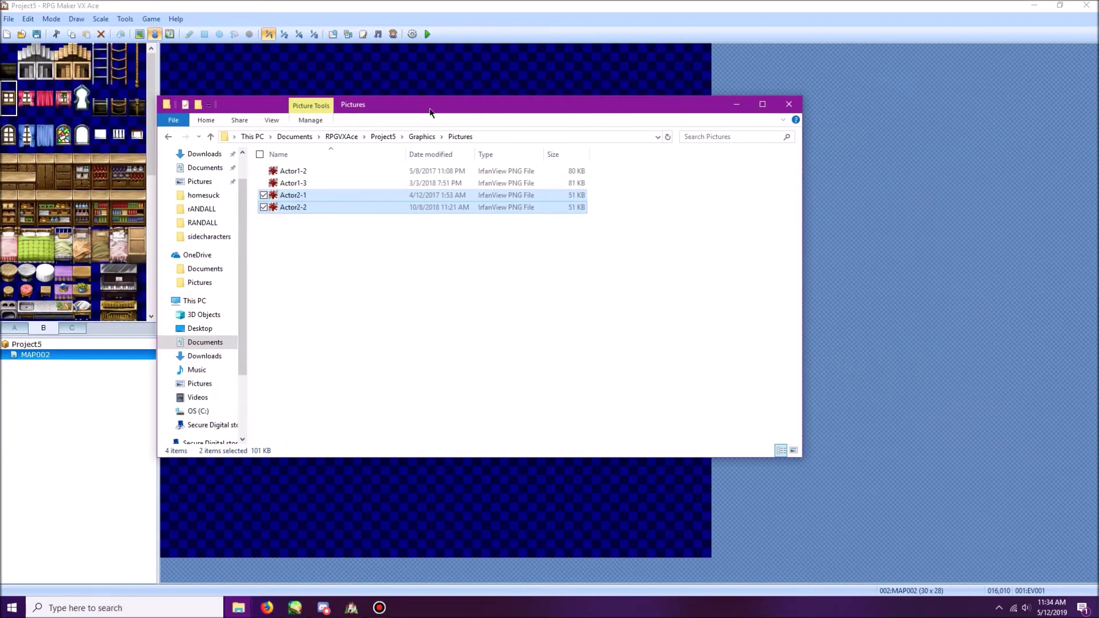
left_click(444, 258)
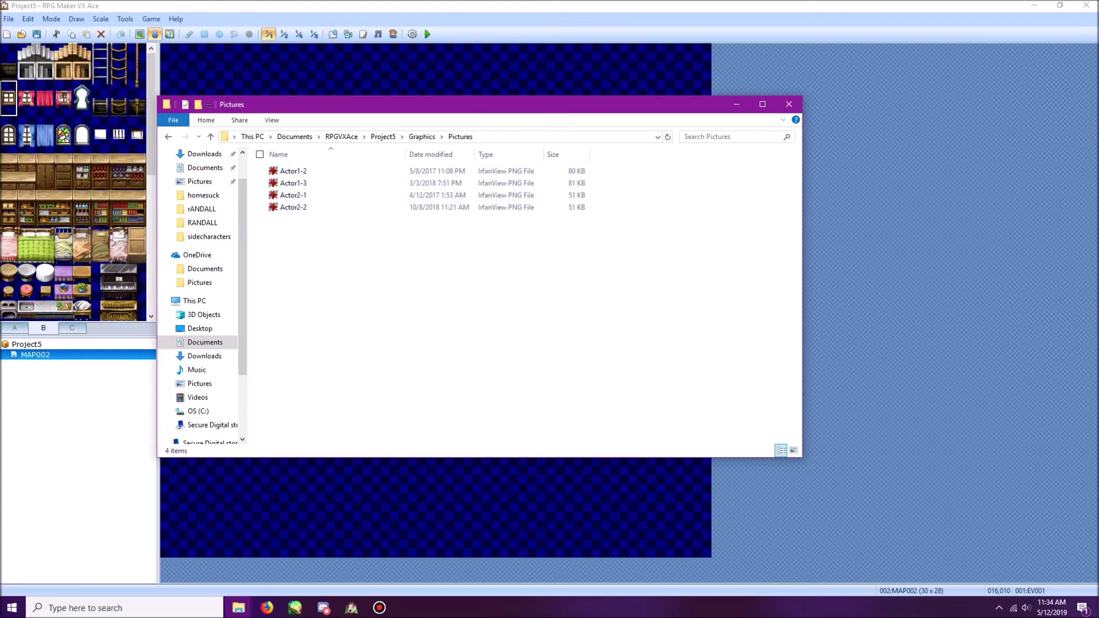
Switch to RPG Maker VX Ace and view the Graphics/Pictures contents in the Resource Manager.
left_click(366, 7)
left_click(333, 35)
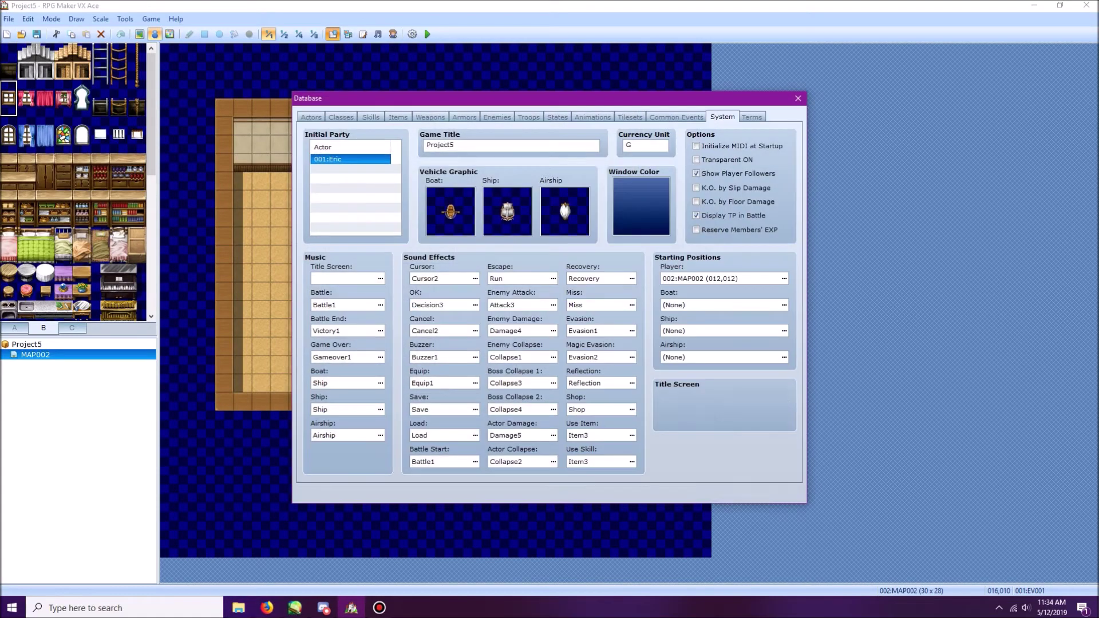
left_click(798, 98)
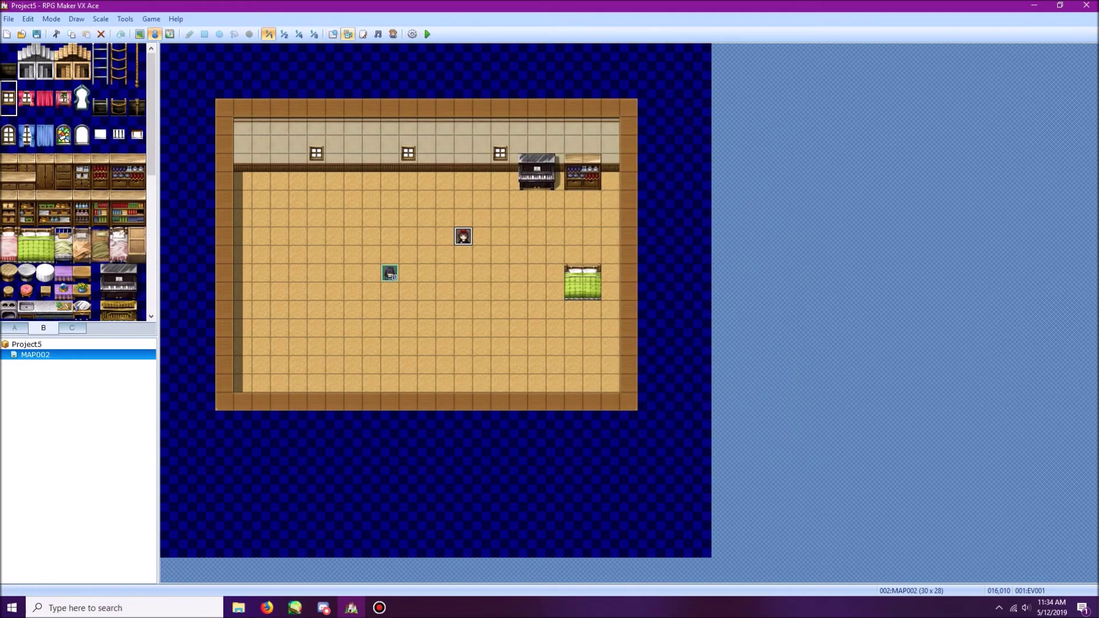
left_click(348, 34)
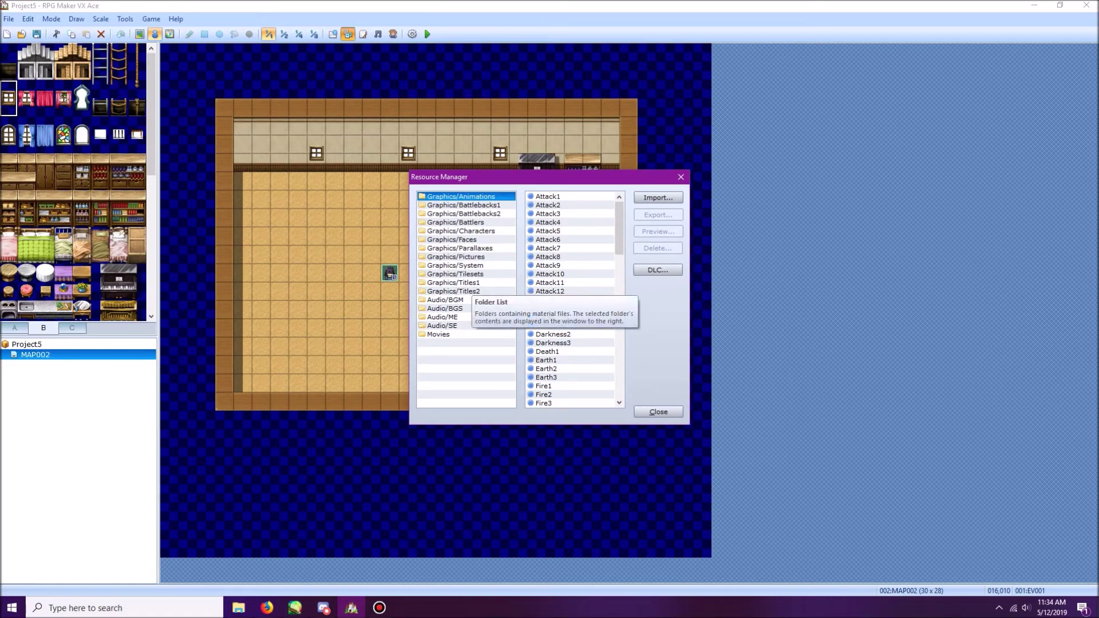
left_click(455, 257)
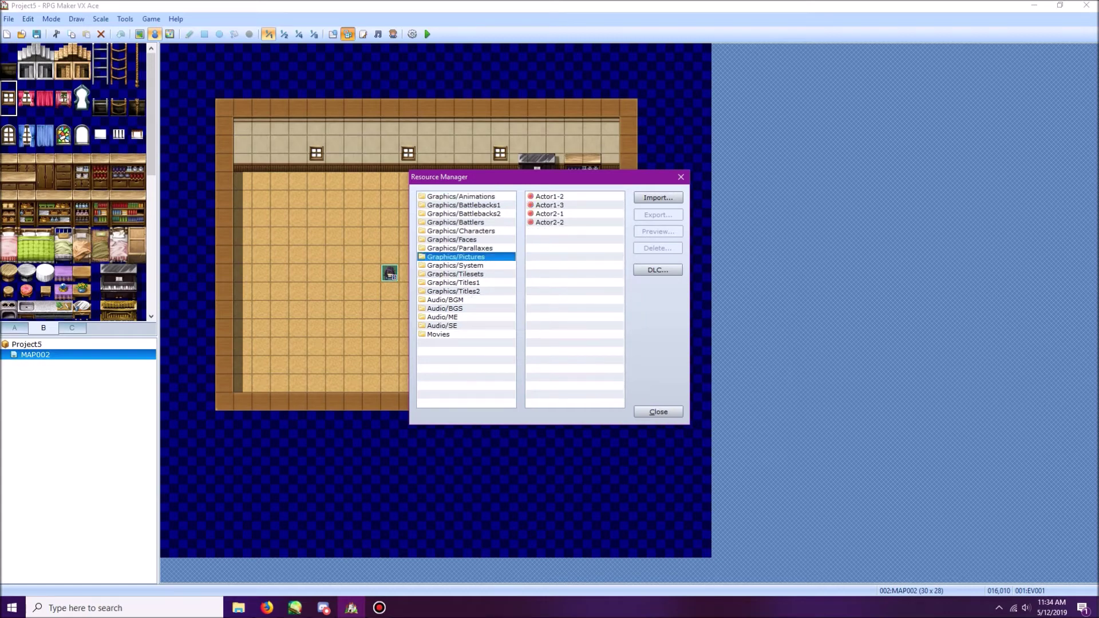
Check the Graphics/Characters and Graphics/Faces lists, preview the Actor1 face sheet, and close the Resource Manager.
left_click(461, 230)
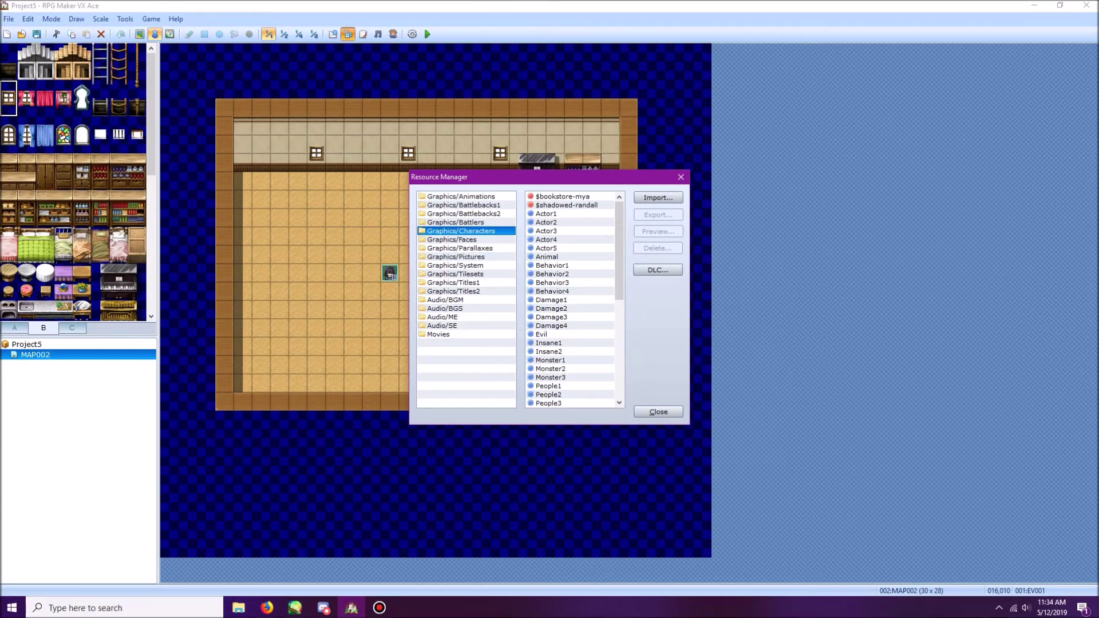
left_click(451, 239)
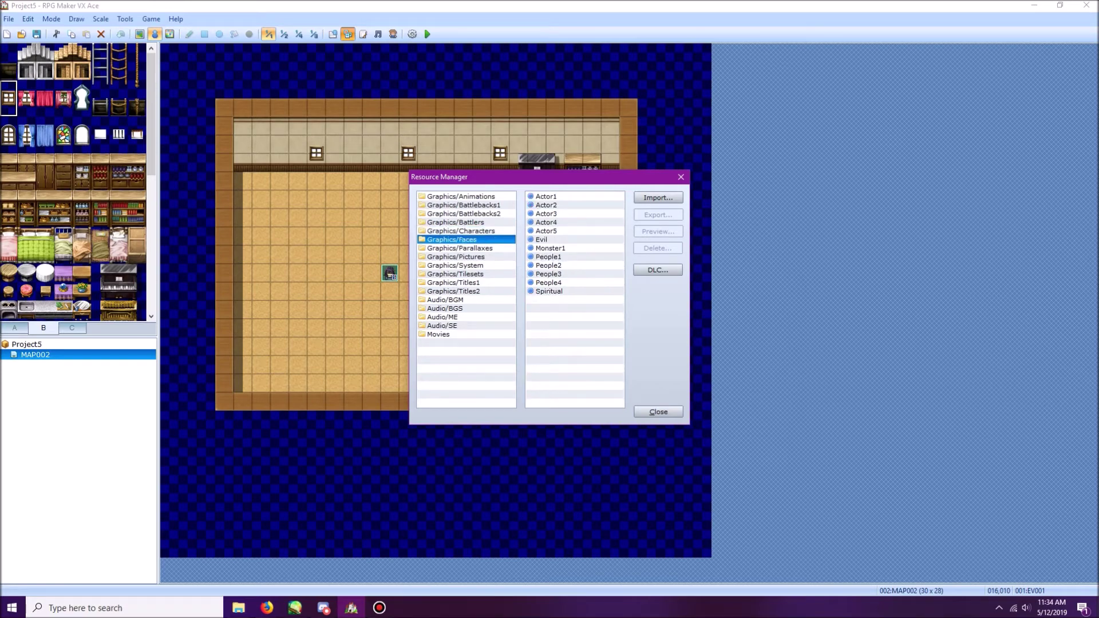
left_click(546, 196)
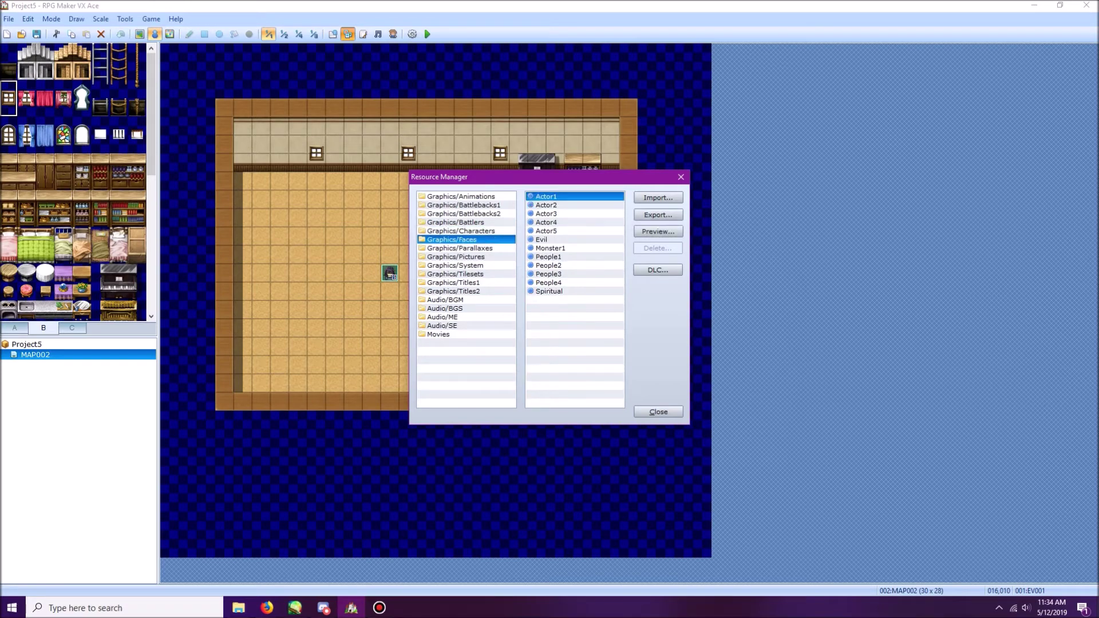
left_click(657, 231)
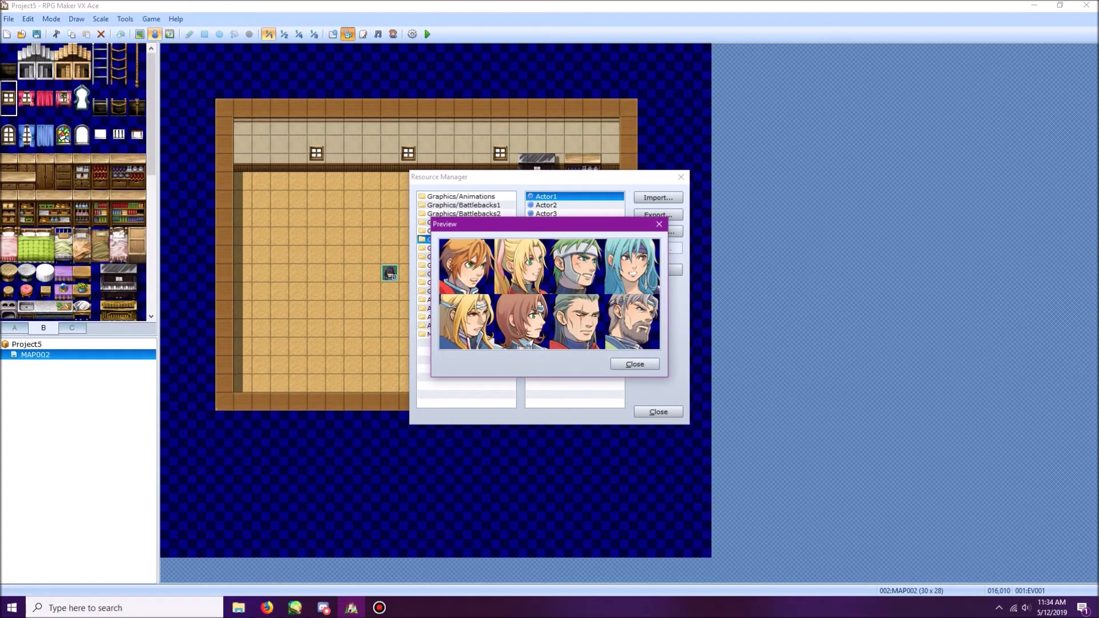
key("Return")
left_click(680, 176)
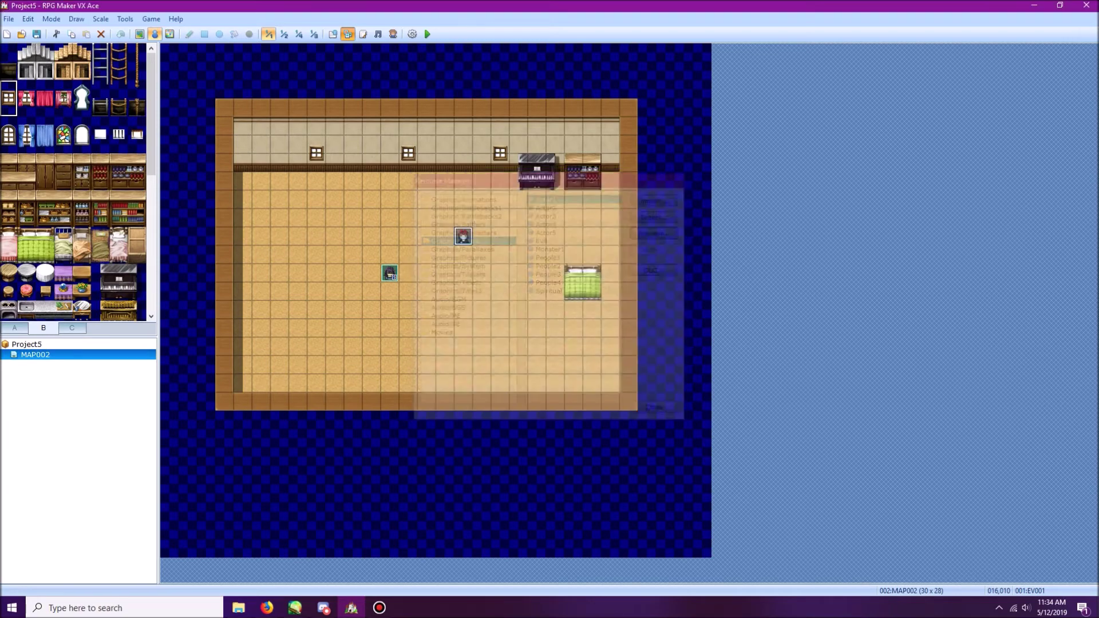
Edit event EV001, start a Show Text command in its contents, and choose the Actor1 sheet for the face graphic.
key("Return")
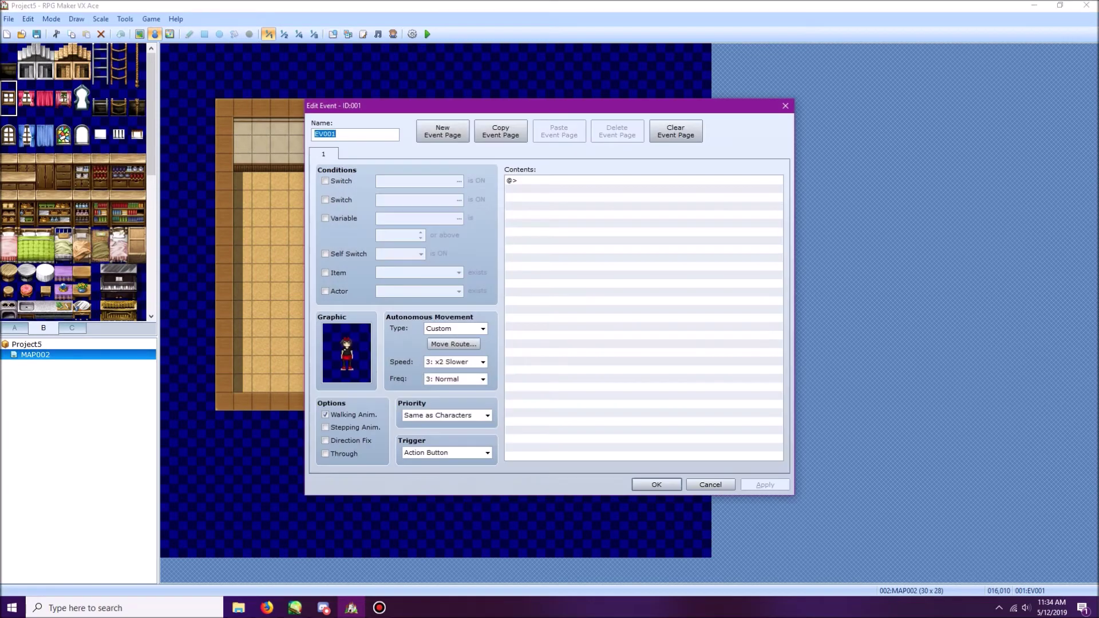
double_click(572, 180)
left_click(584, 196)
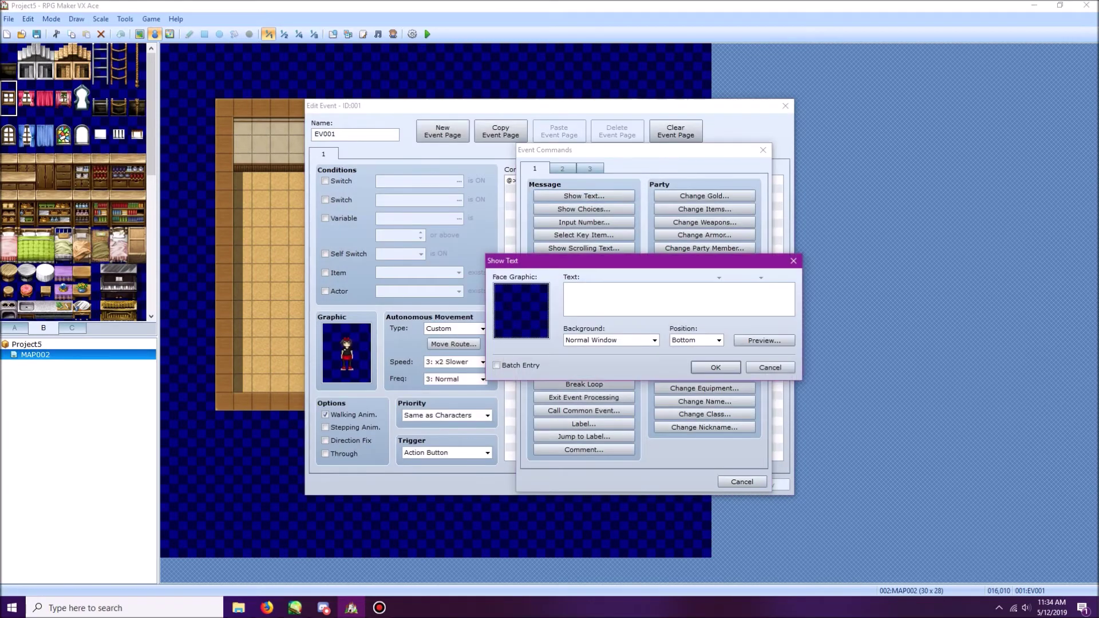
double_click(520, 311)
left_click(494, 227)
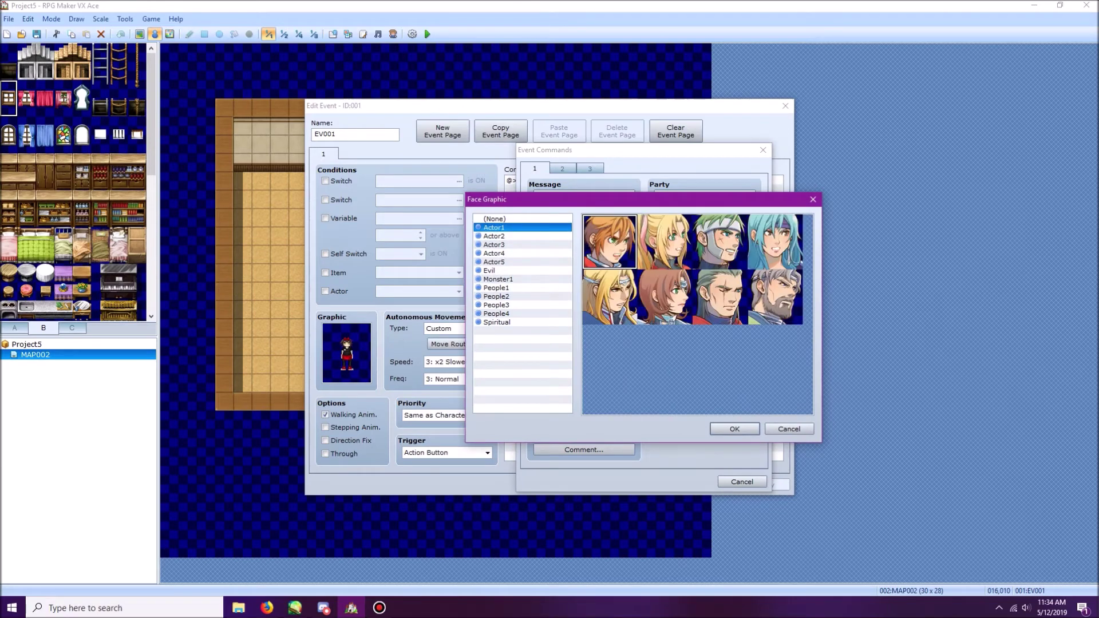
Examine the individual face positions in the Actor1 sheet and the other face sheets down to Evil.
key("Right")
key("Right")
key("Right")
key("Down")
key("Left")
left_click(664, 297)
left_click(609, 297)
left_click(720, 242)
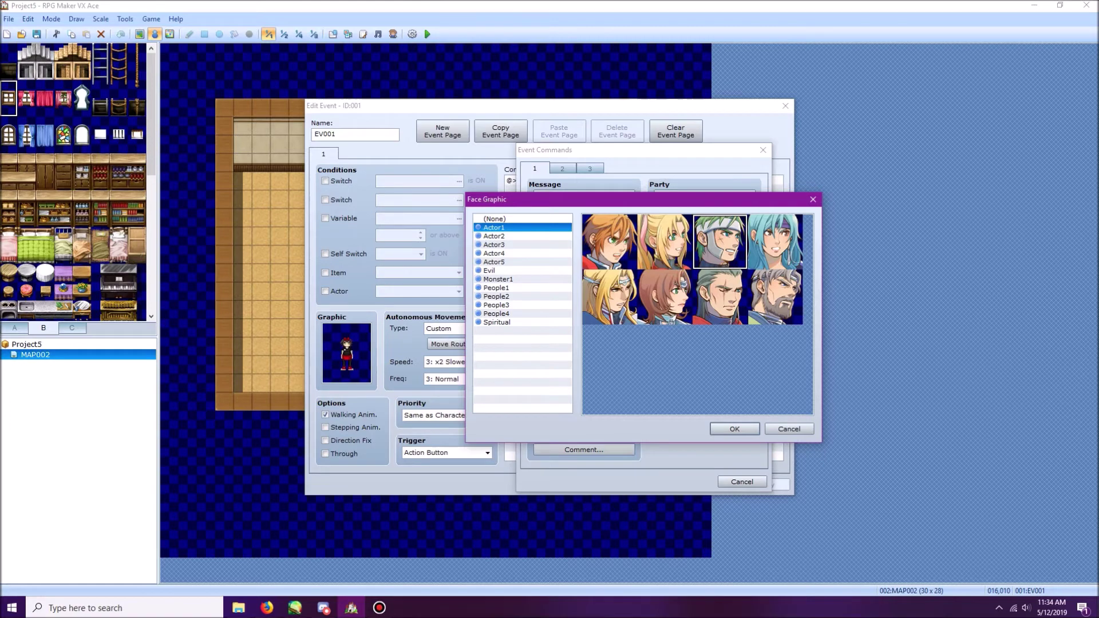
key("Down")
key("Down")
key("Down")
key("Down")
key("Down")
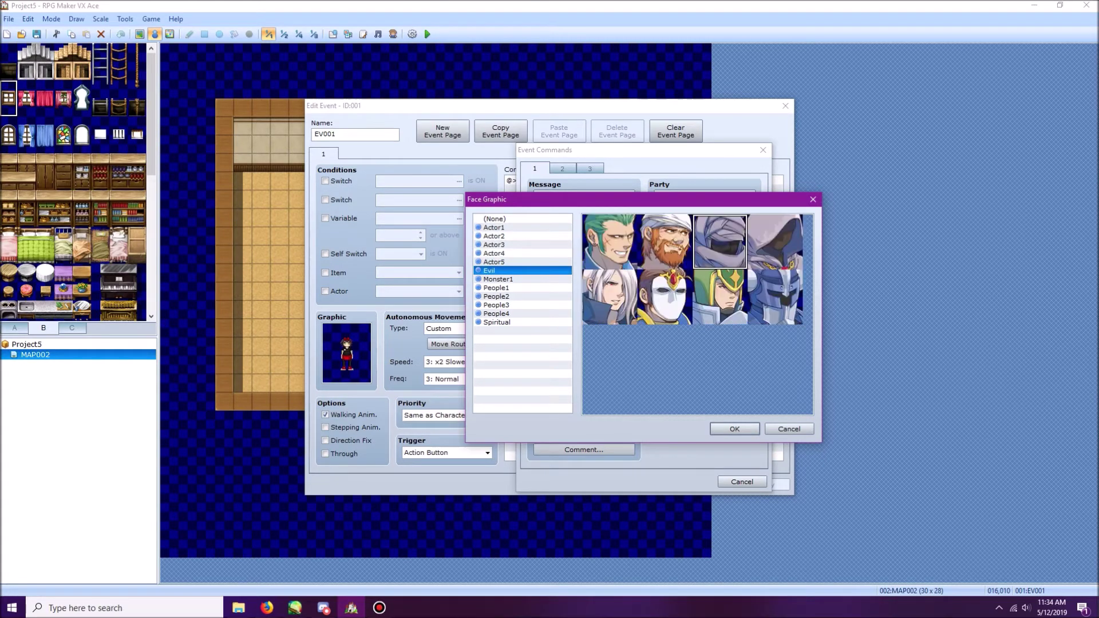
Choose the second face in the Actor1 sheet's top row and add the message "Randall: This is a test!" to the event.
left_click(494, 227)
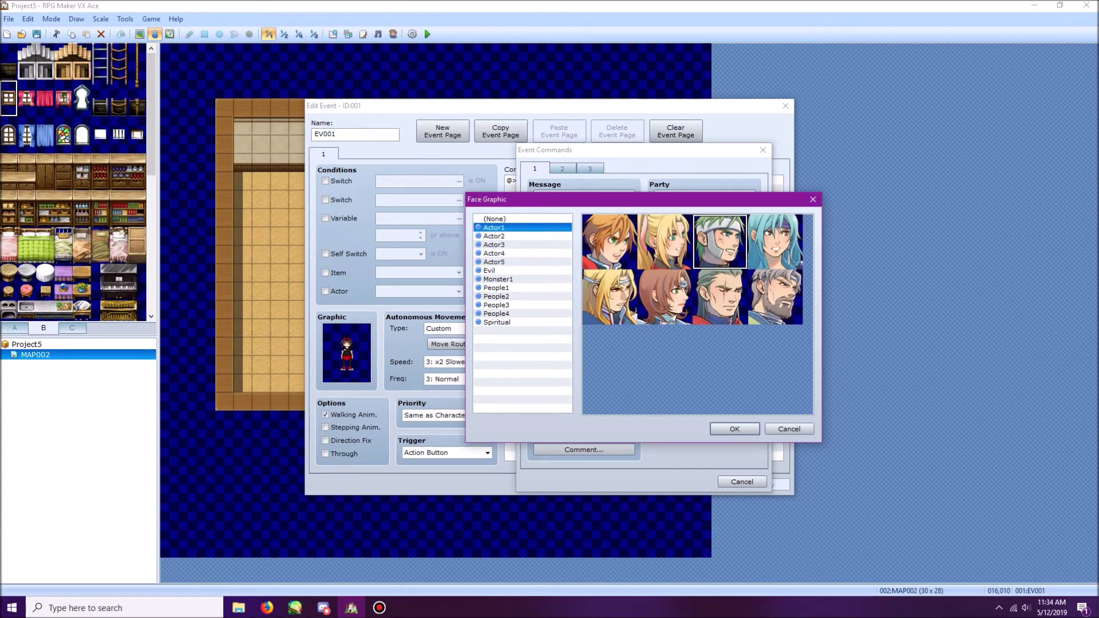
left_click(610, 242)
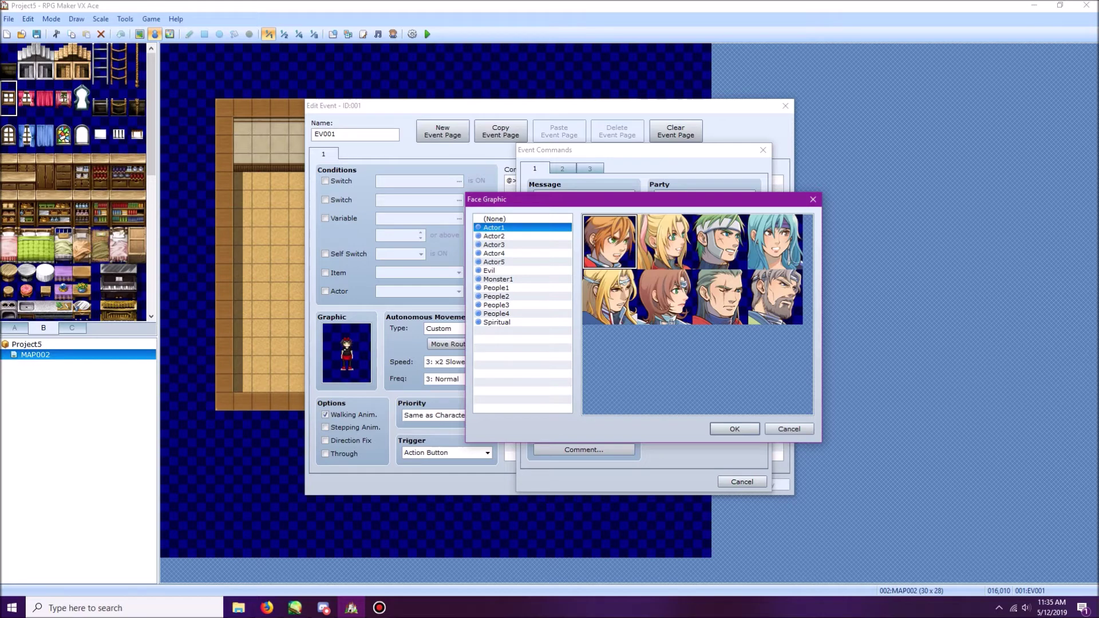
left_click(665, 241)
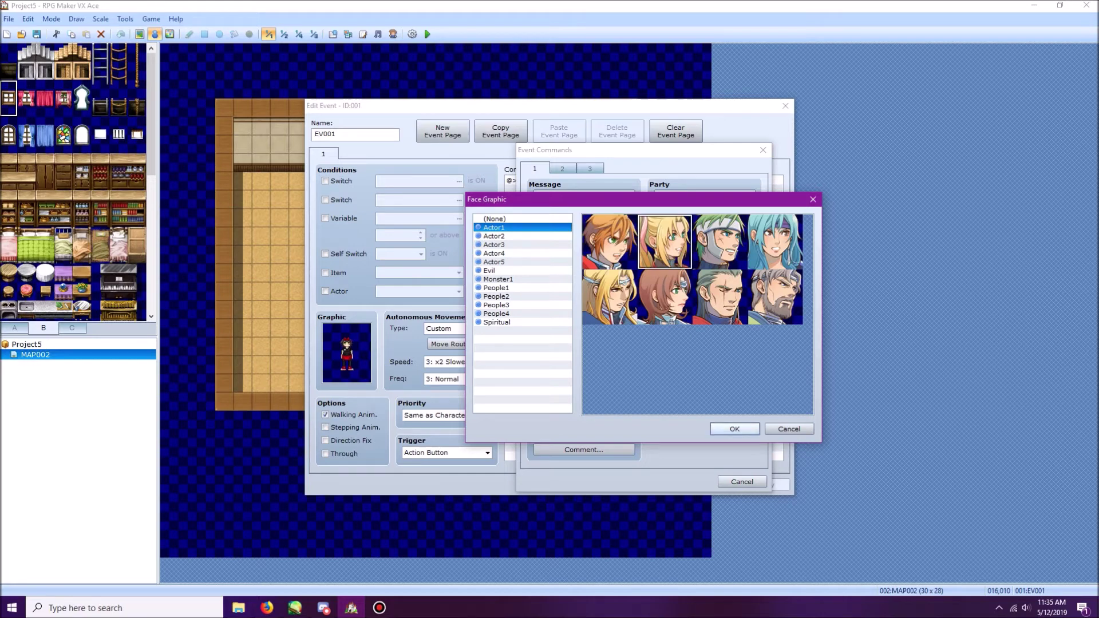
left_click(734, 429)
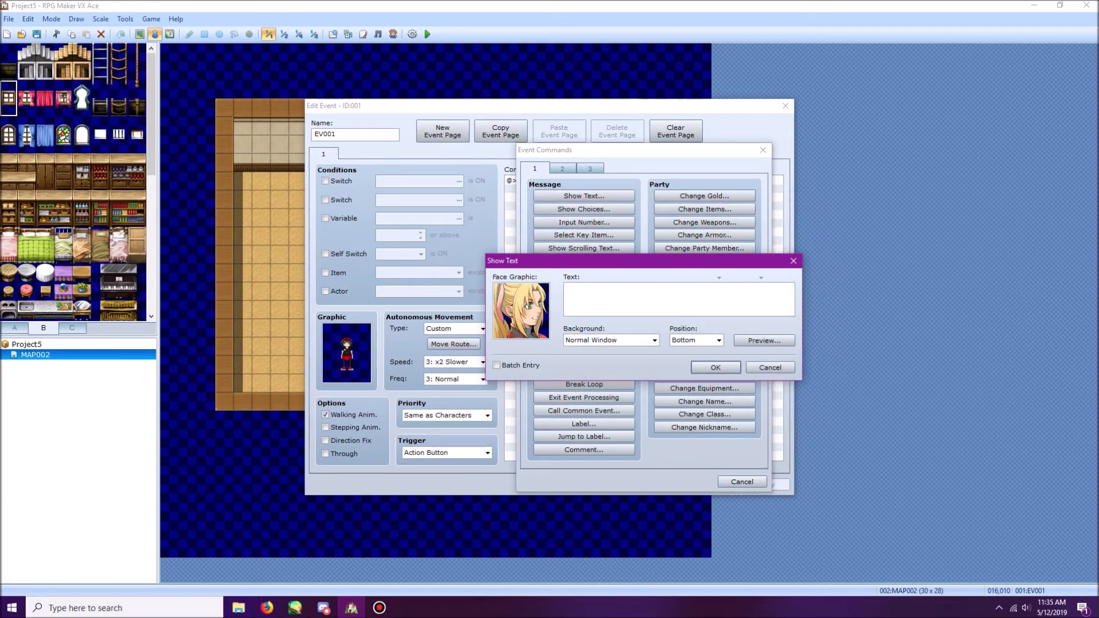
type("Randall: This is a test!")
left_click(715, 368)
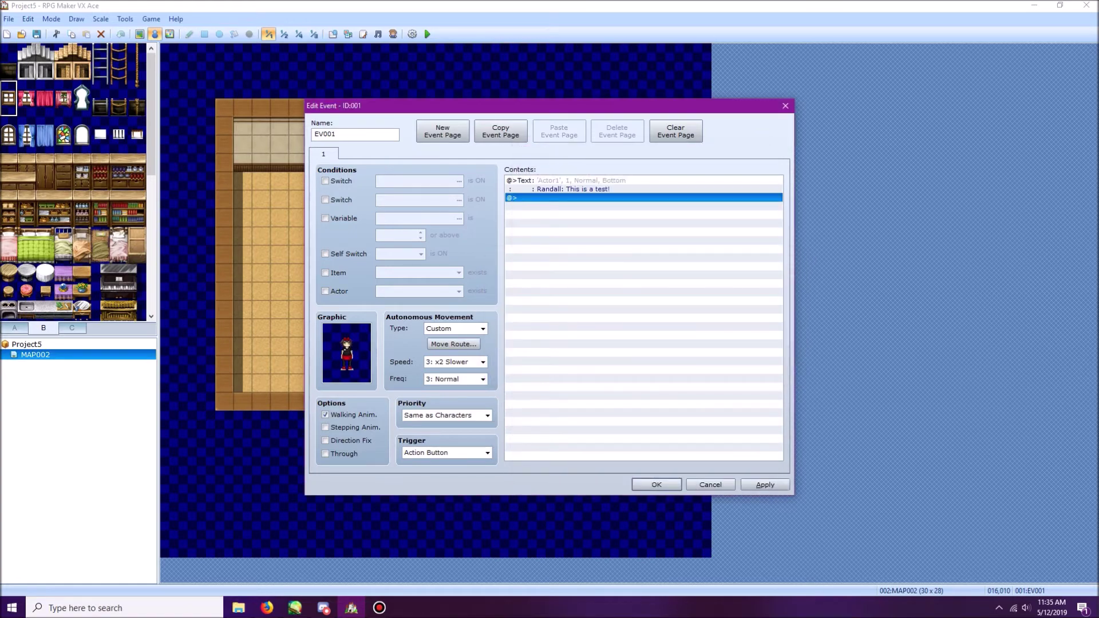
Add a second Show Text command with the third face in Actor1's top row and the message "Randall: Yep.".
double_click(643, 197)
left_click(584, 195)
double_click(521, 311)
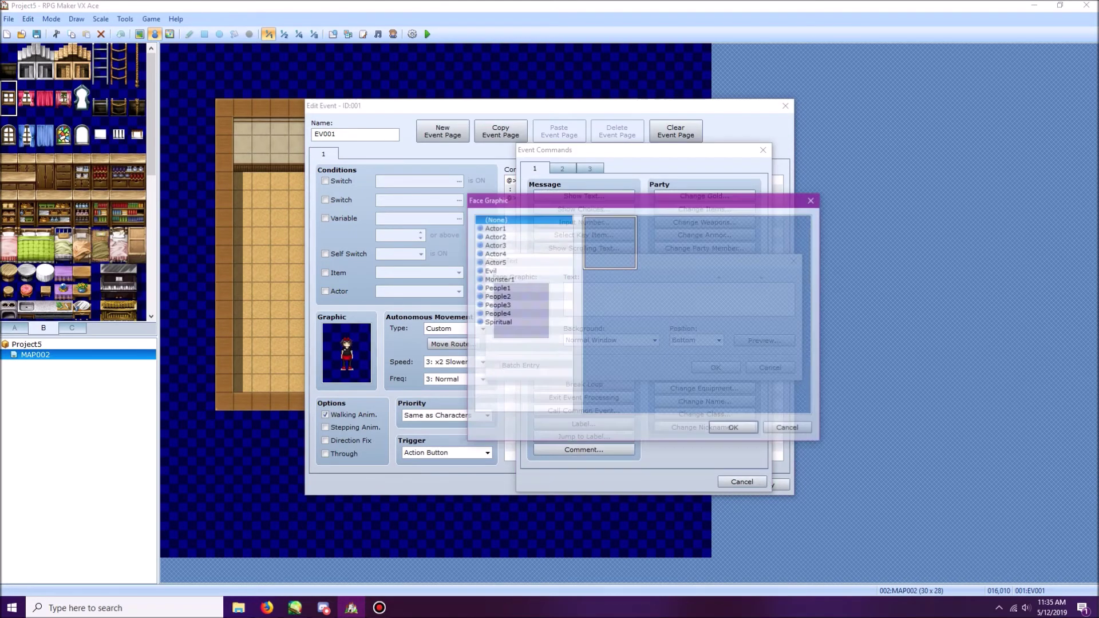
left_click(494, 227)
left_click(720, 241)
left_click(734, 429)
type("Ran")
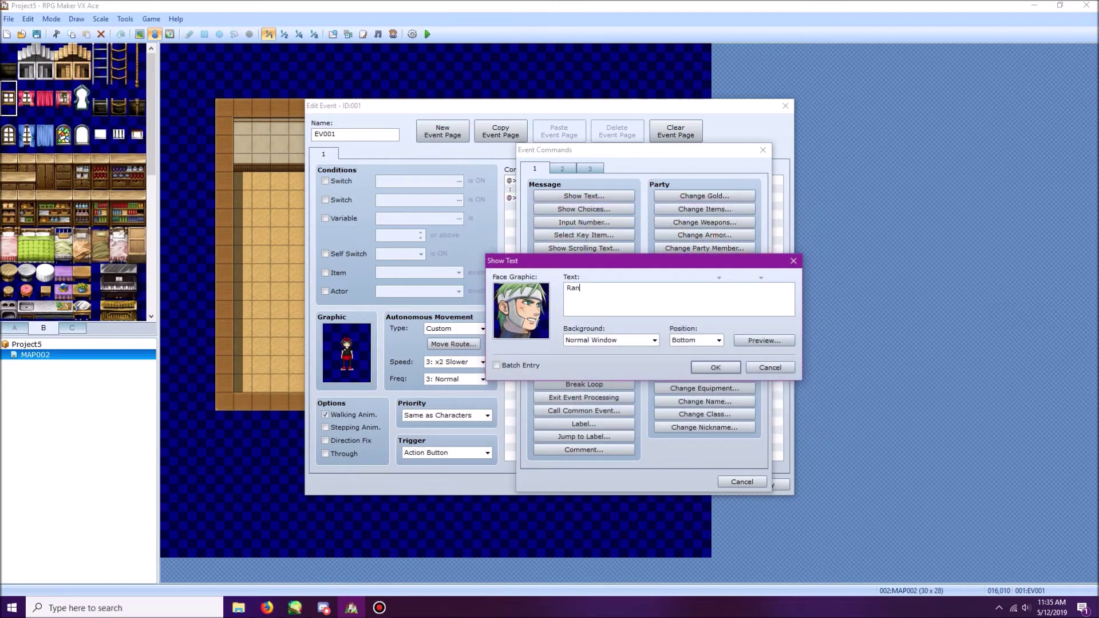
type("dall: Yep")
left_click(715, 367)
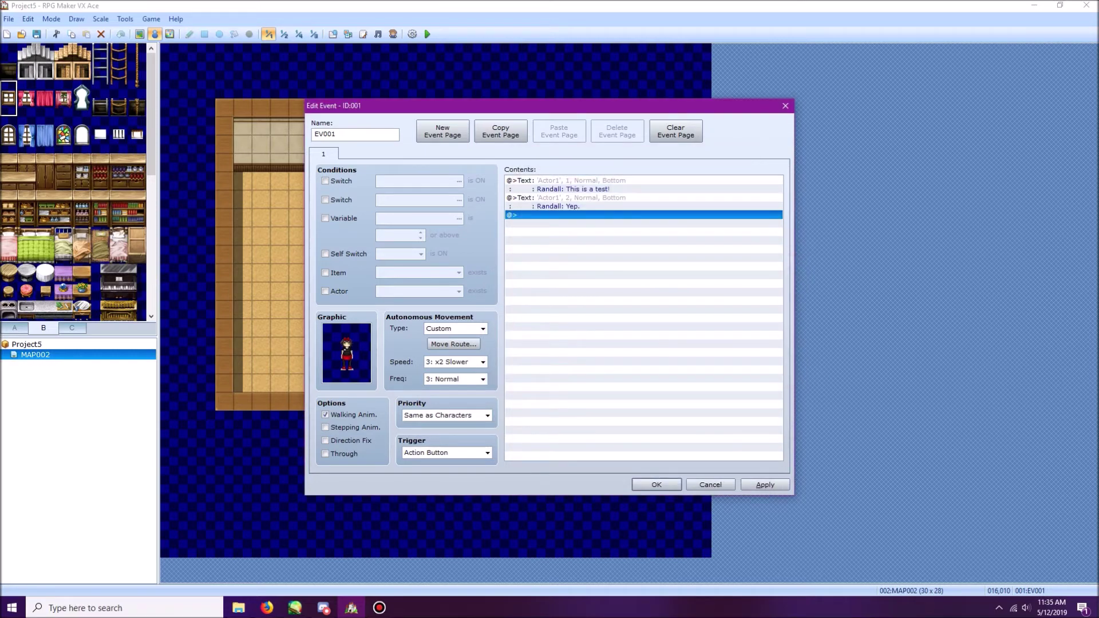
Add a Show Text command with the first Actor2 face, checking the project's Pictures folder for matching busts, and the message "Mya: hello!".
double_click(644, 215)
left_click(584, 196)
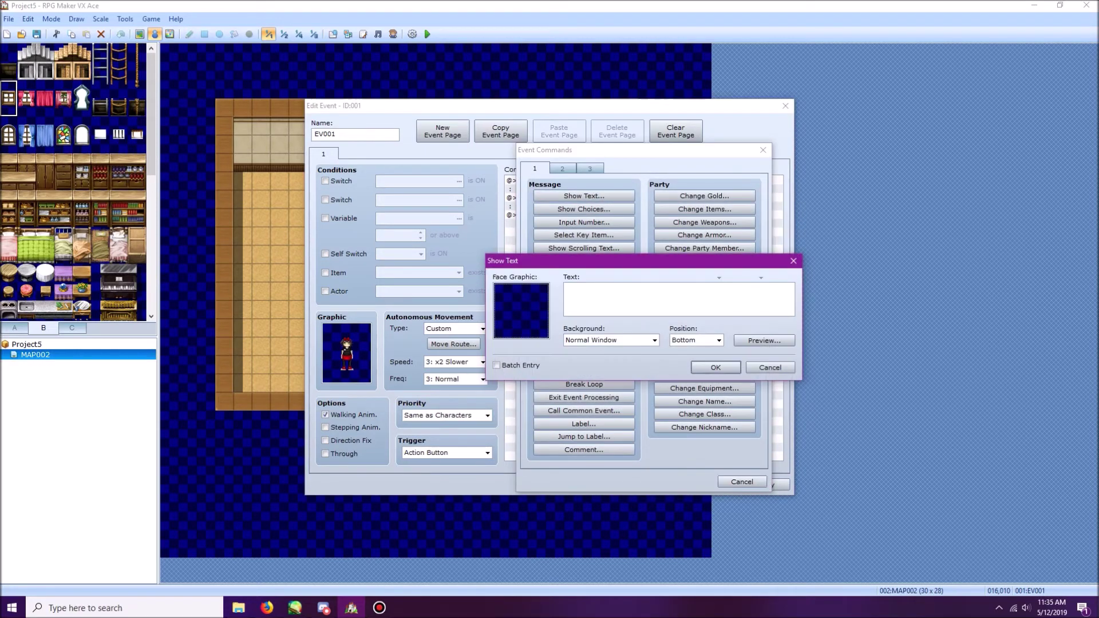
double_click(521, 311)
left_click(494, 235)
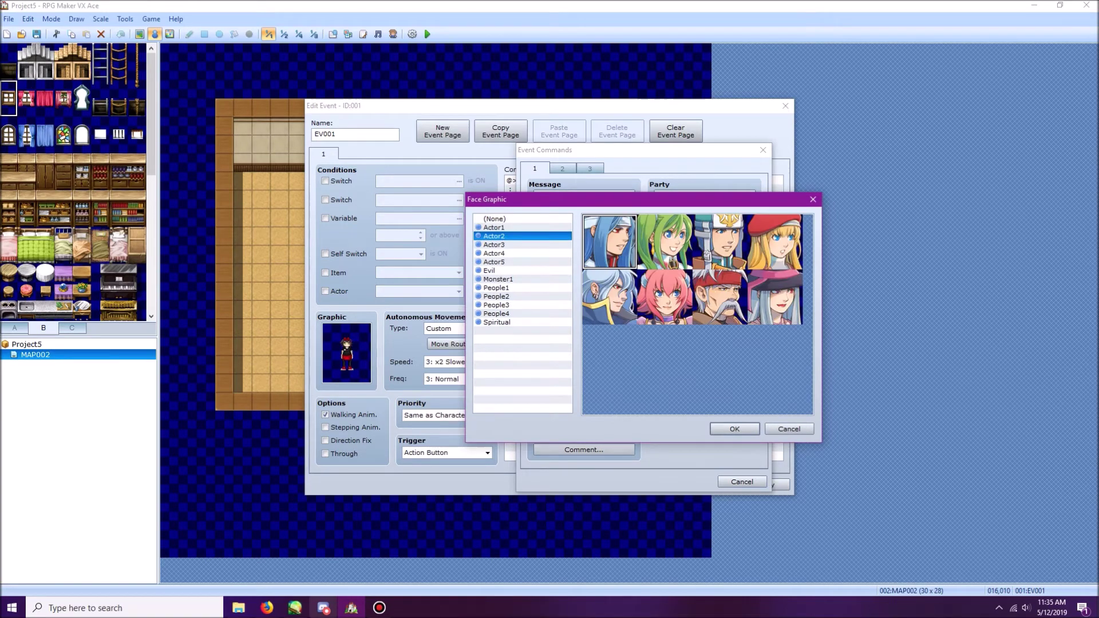
mouse_move(239, 608)
left_click(298, 558)
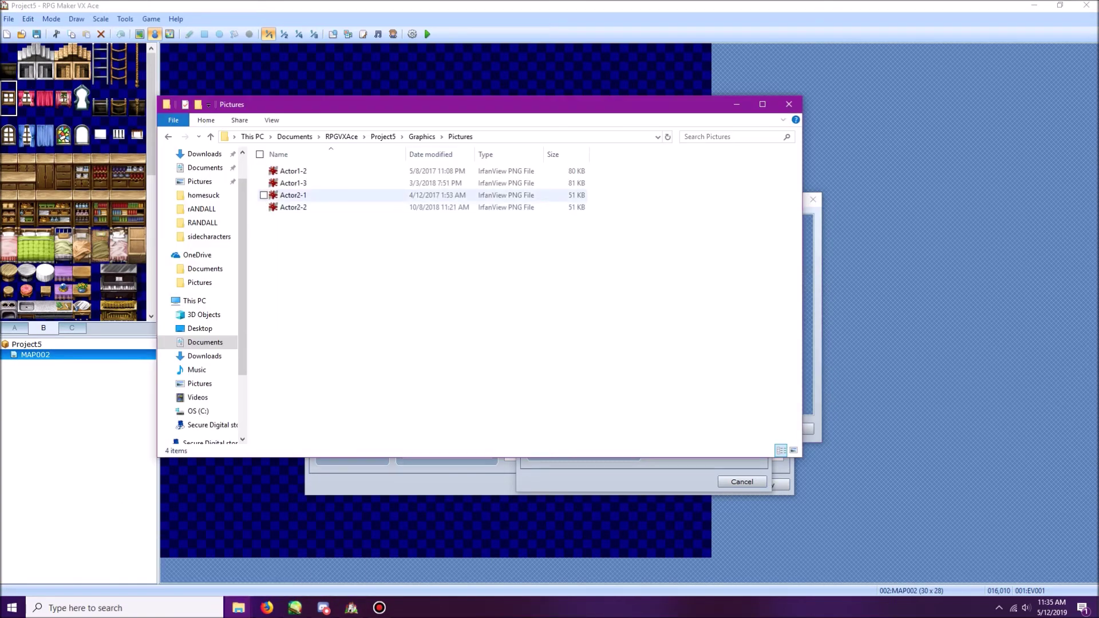
left_click(736, 104)
double_click(603, 299)
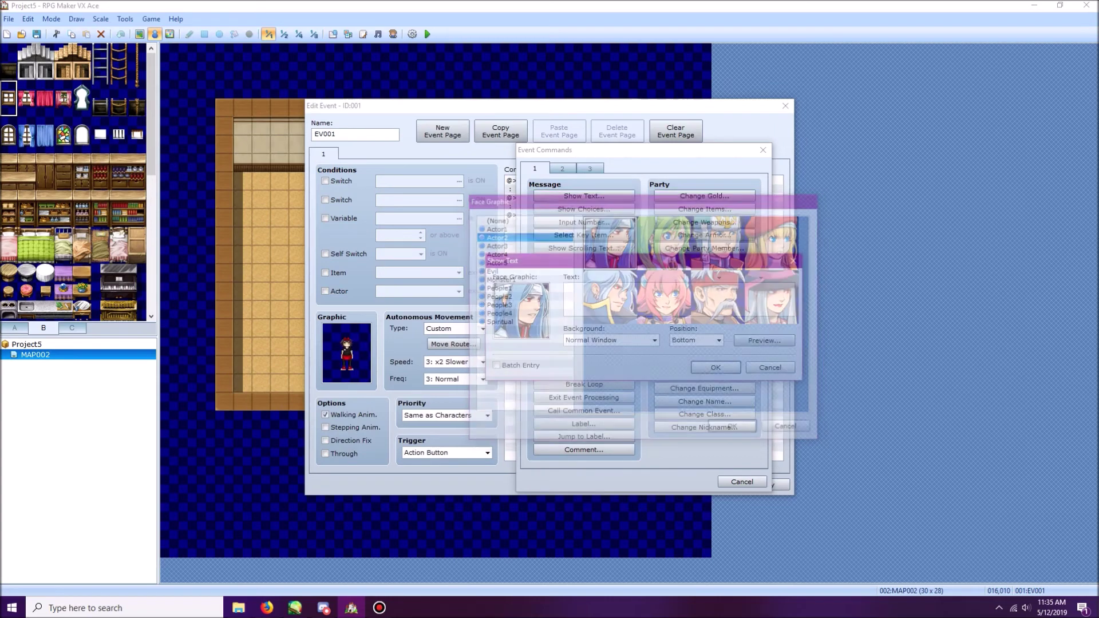
type("Mya: hello!")
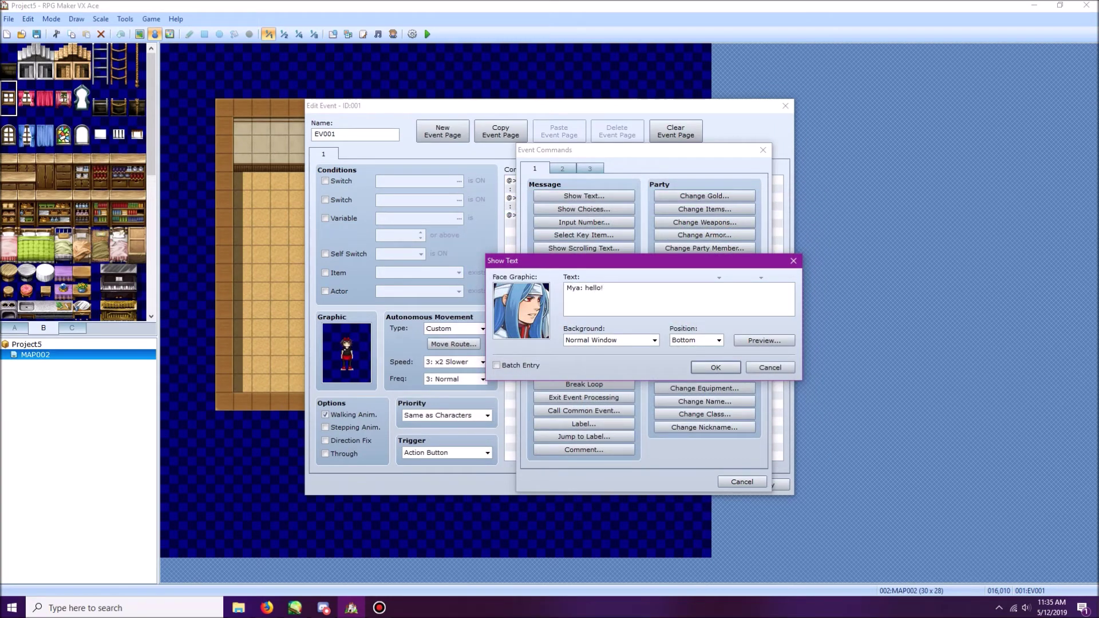
left_click(715, 367)
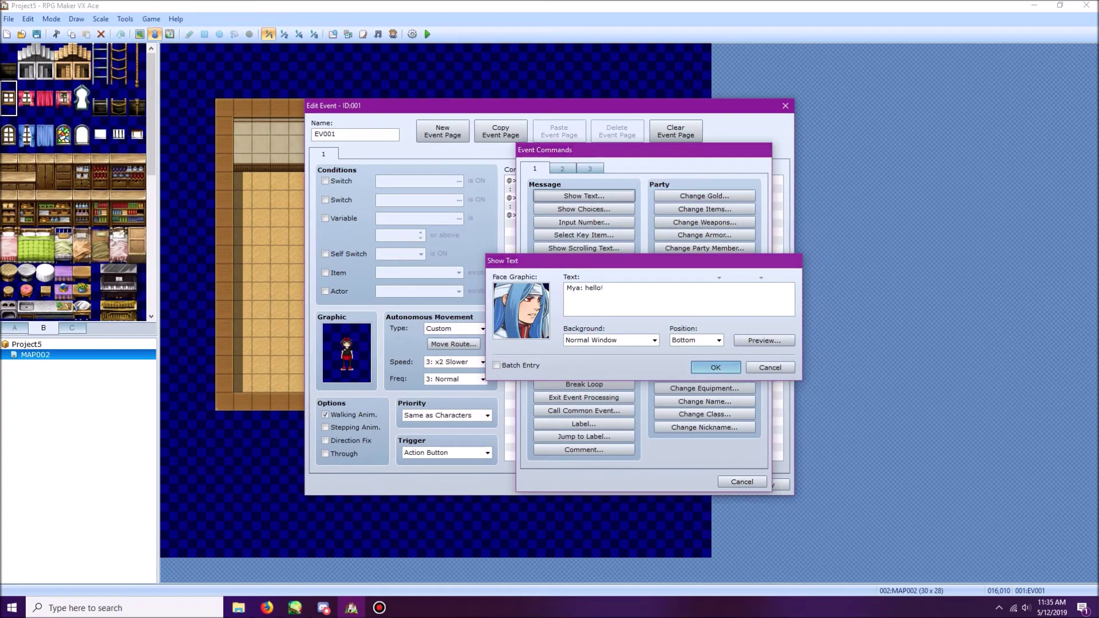
Add a Show Text command with the second face in Actor2's top row and the message "Mya: hehehe", and save the event.
double_click(595, 232)
left_click(584, 197)
double_click(524, 310)
left_click(493, 236)
double_click(665, 241)
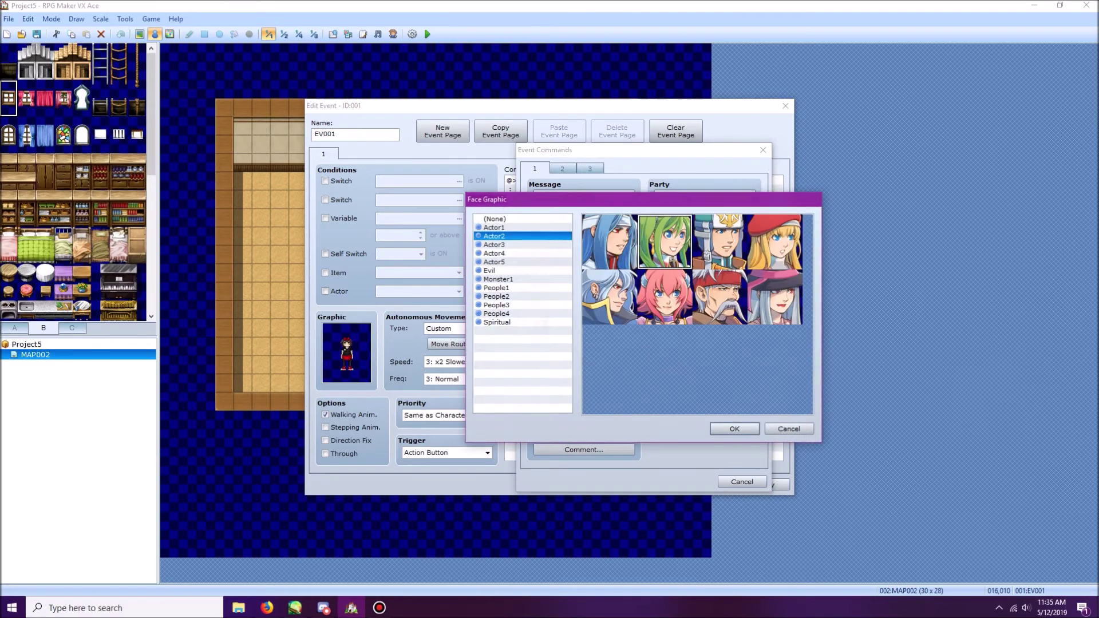
type("Mya:")
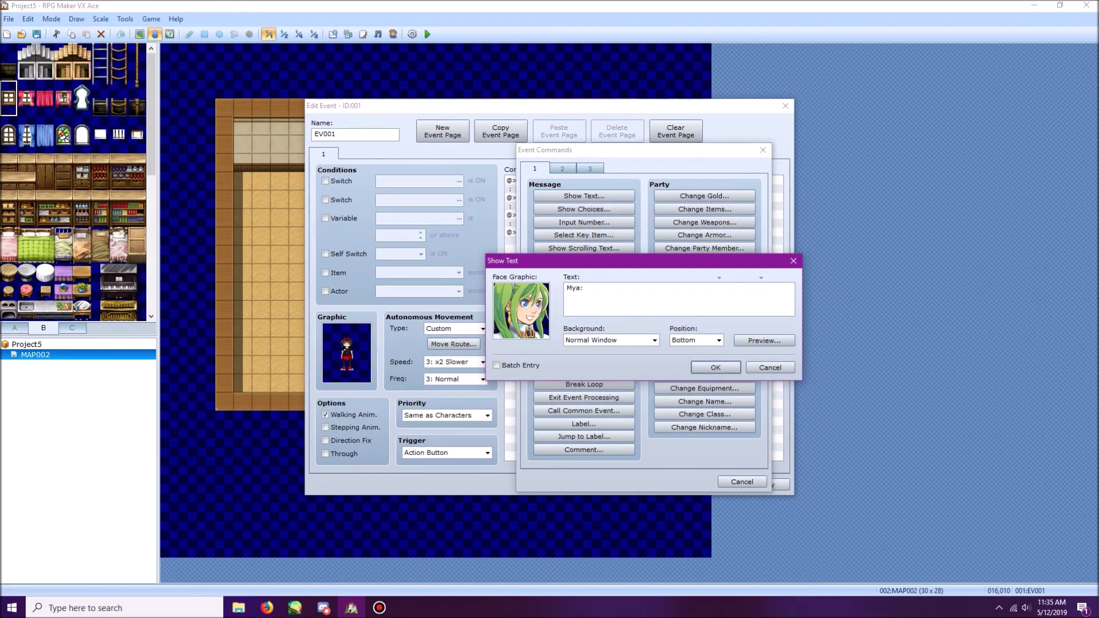
type(" hehehe")
left_click(716, 368)
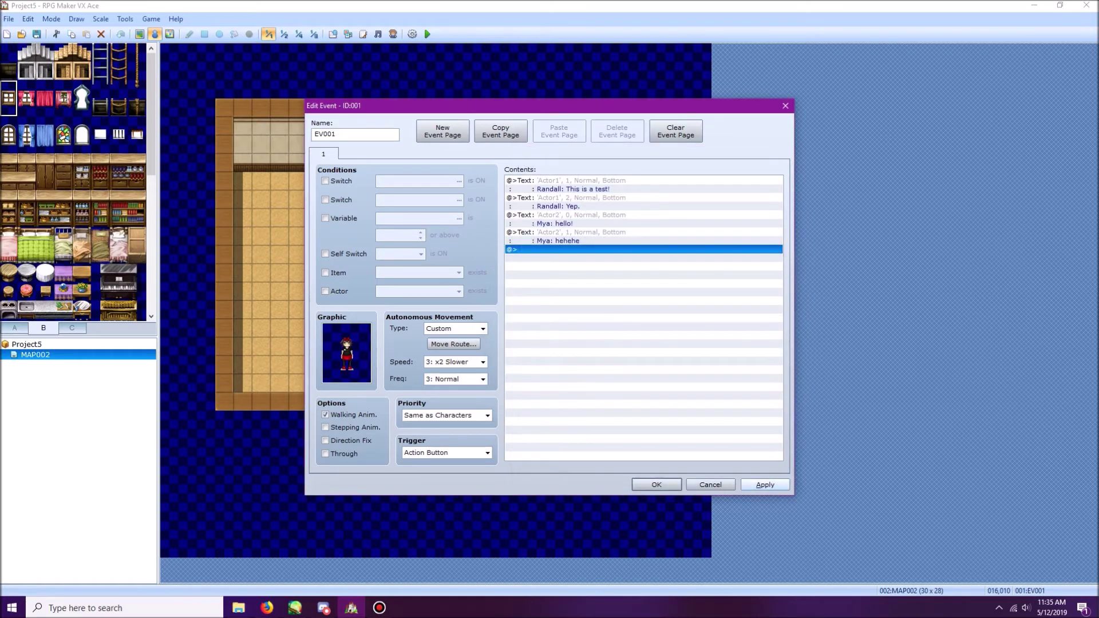
left_click(656, 484)
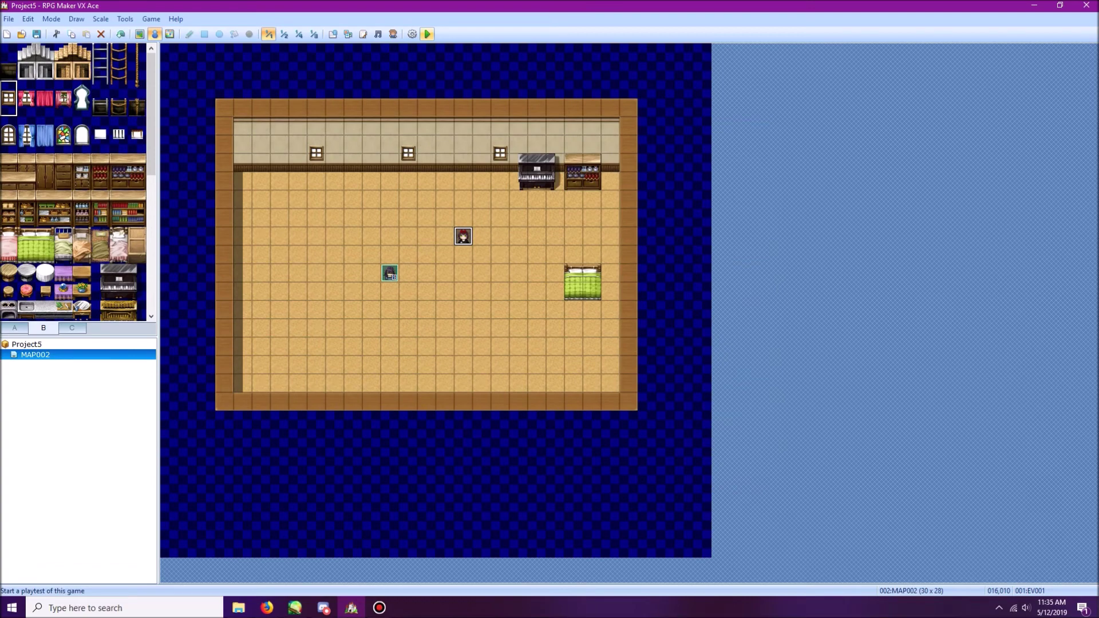
Playtest the game, talk to the red-haired character, page through all four messages to check the busts, and quit the playtest.
left_click(428, 34)
key("Return")
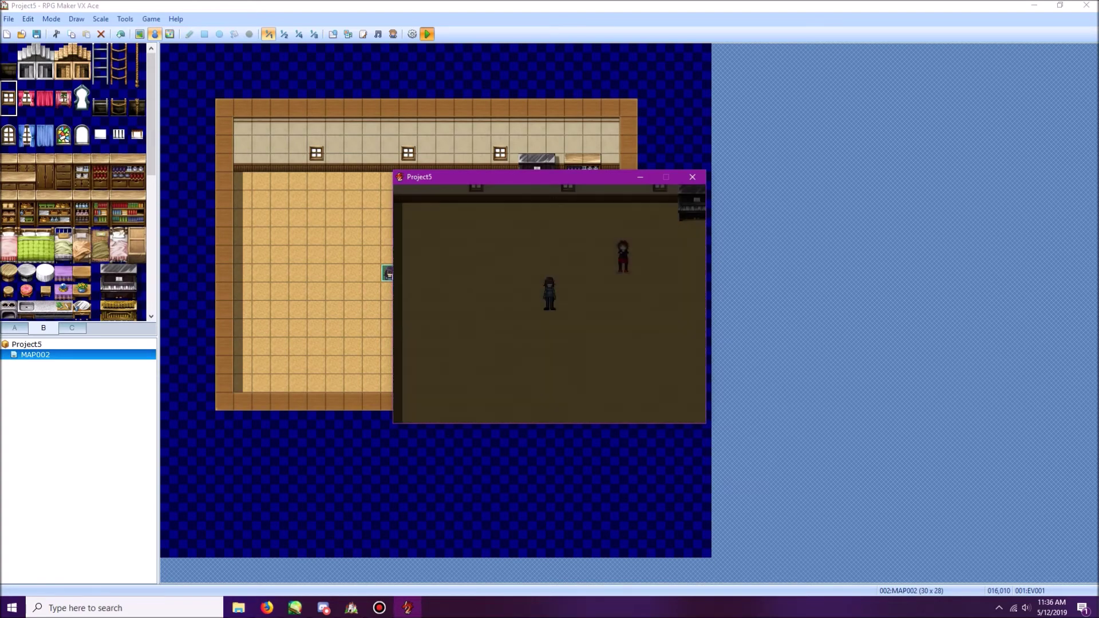
key("Right")
key("Up")
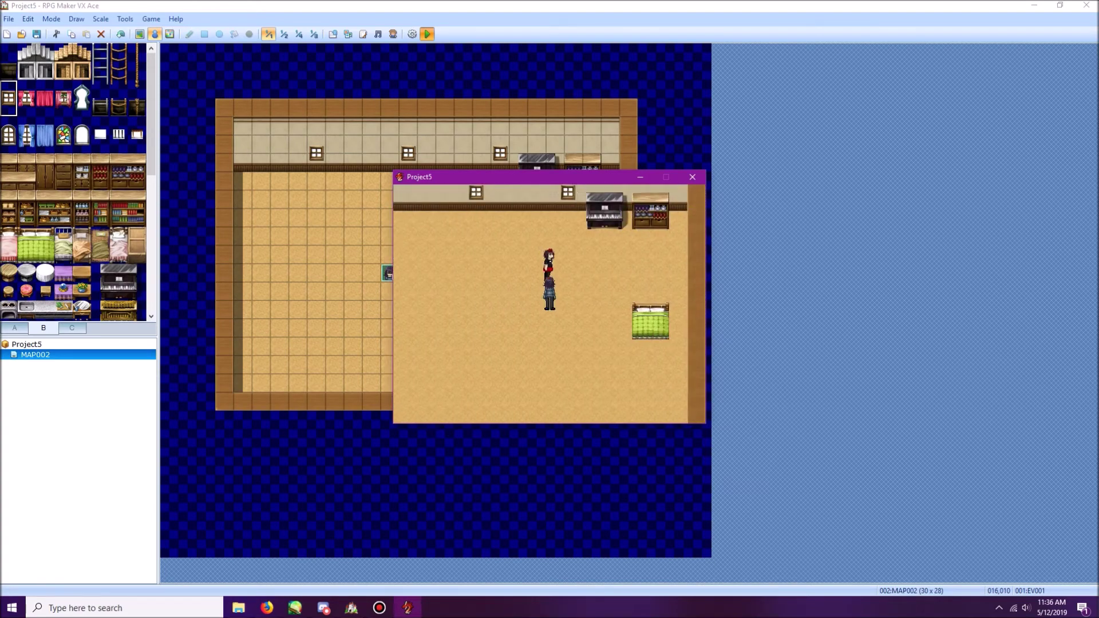
key("Return")
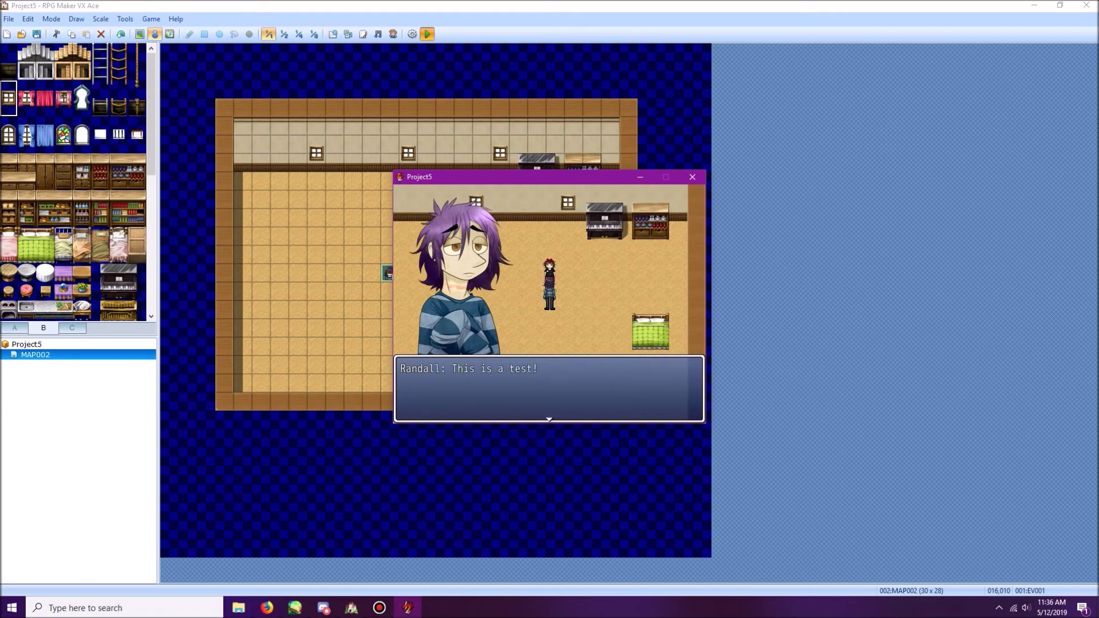
key("Return")
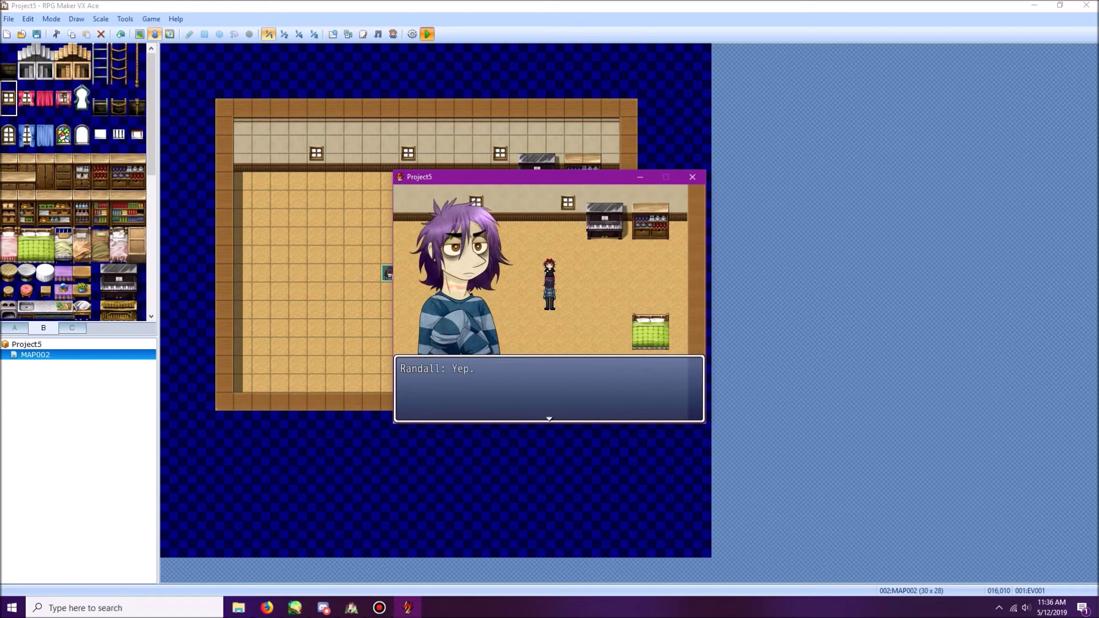
key("Return")
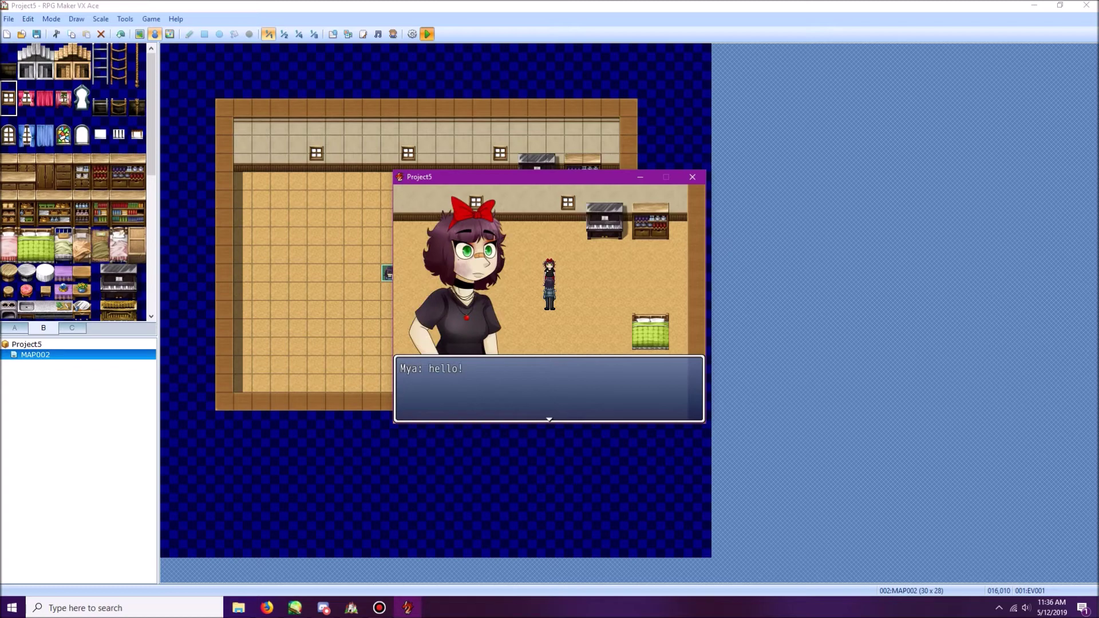
key("Return")
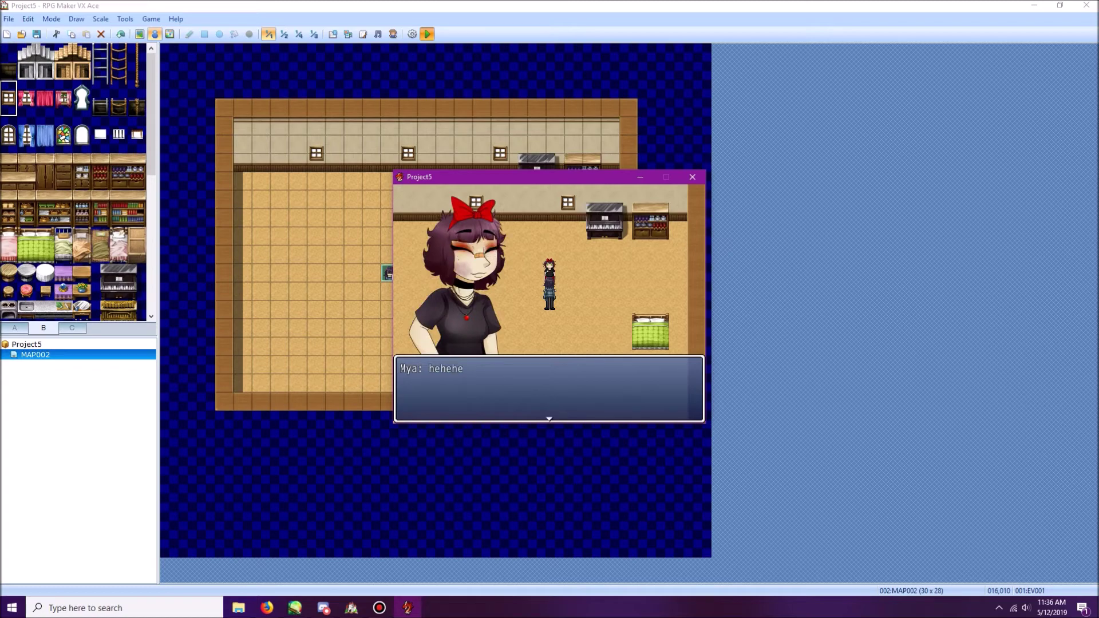
key("Return")
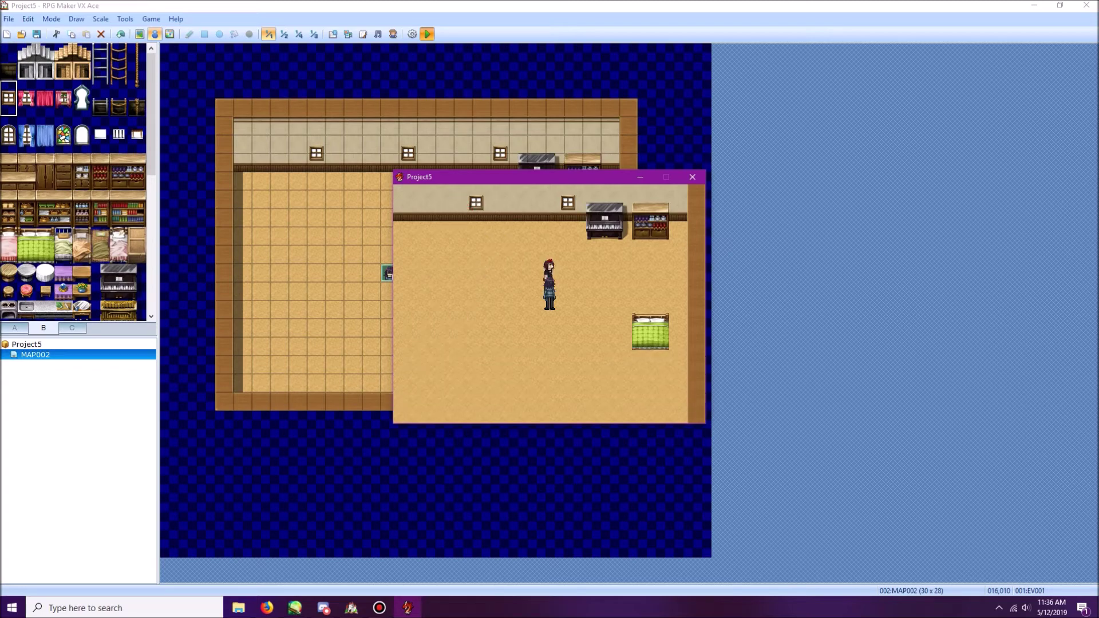
key("alt+F4")
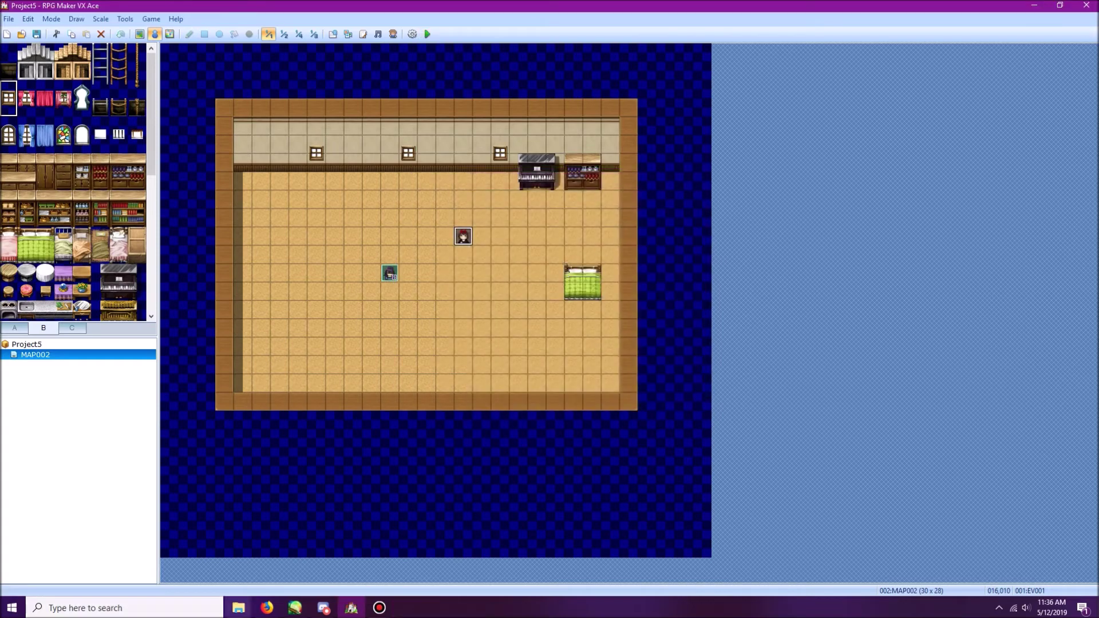
Open the RPGVXAce project file in the PURPLE DIRECTORS CUT folder and switch to the PURPLE project in RPG Maker VX Ace.
mouse_move(239, 607)
left_click(178, 558)
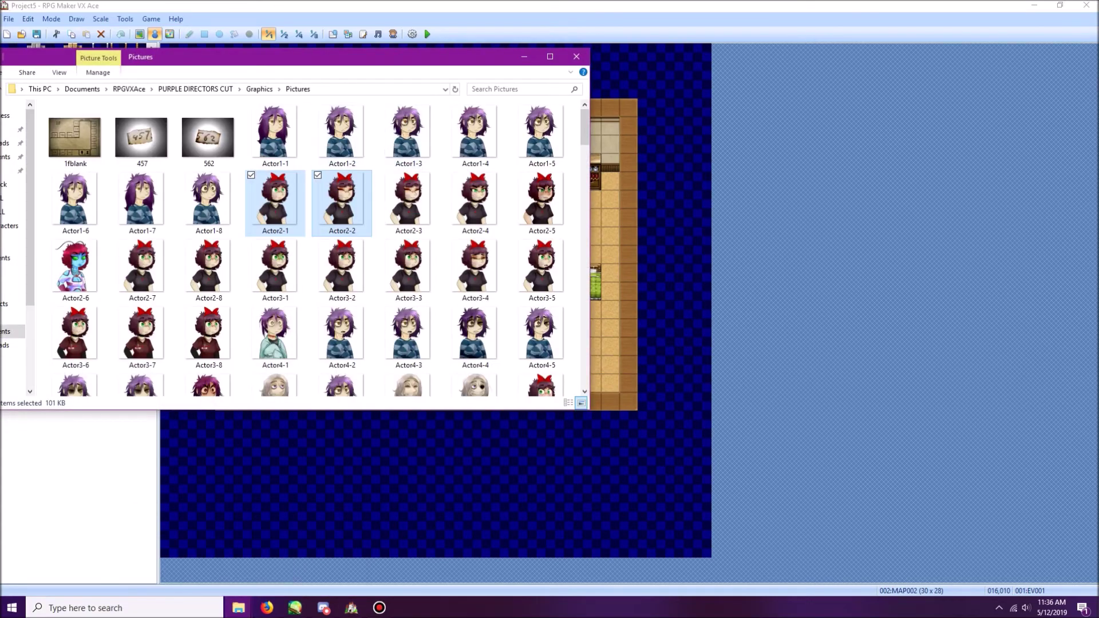
left_click(195, 89)
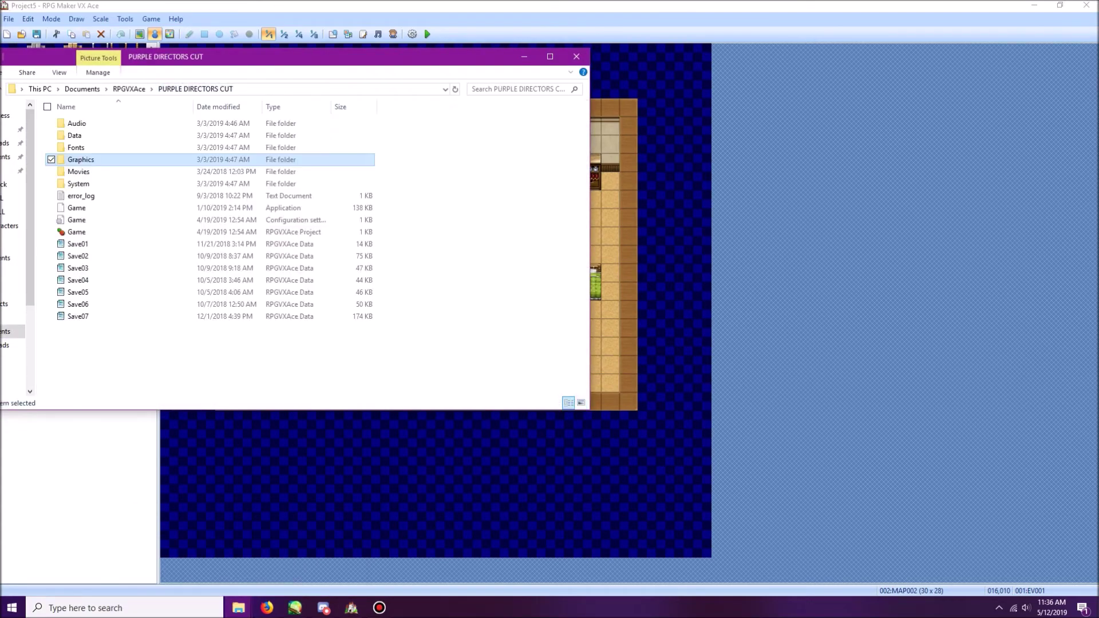
double_click(103, 232)
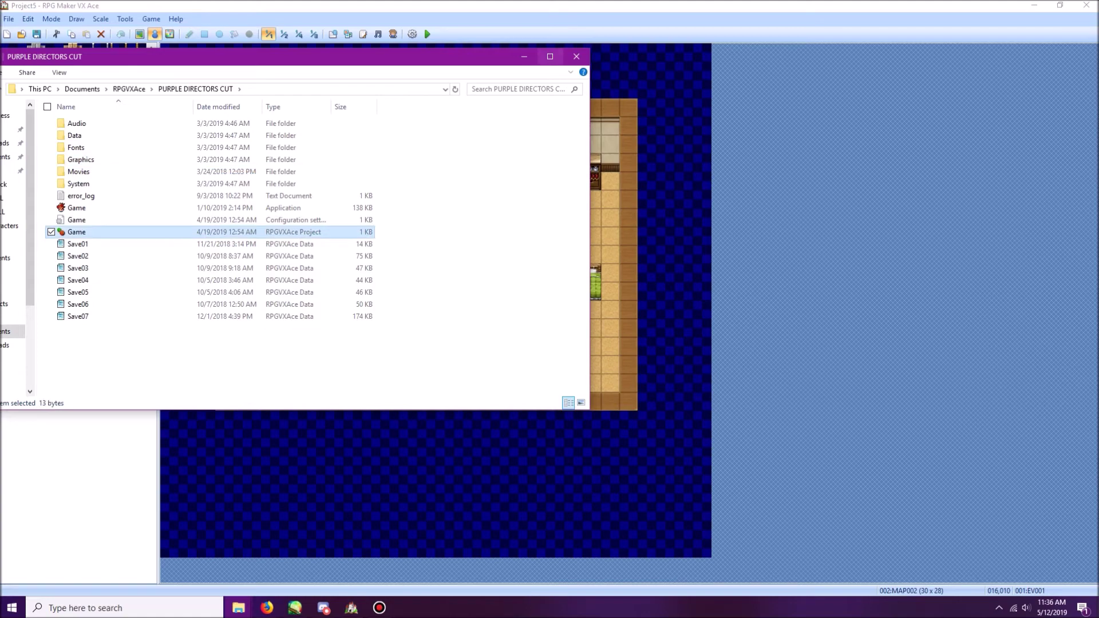
left_click(523, 57)
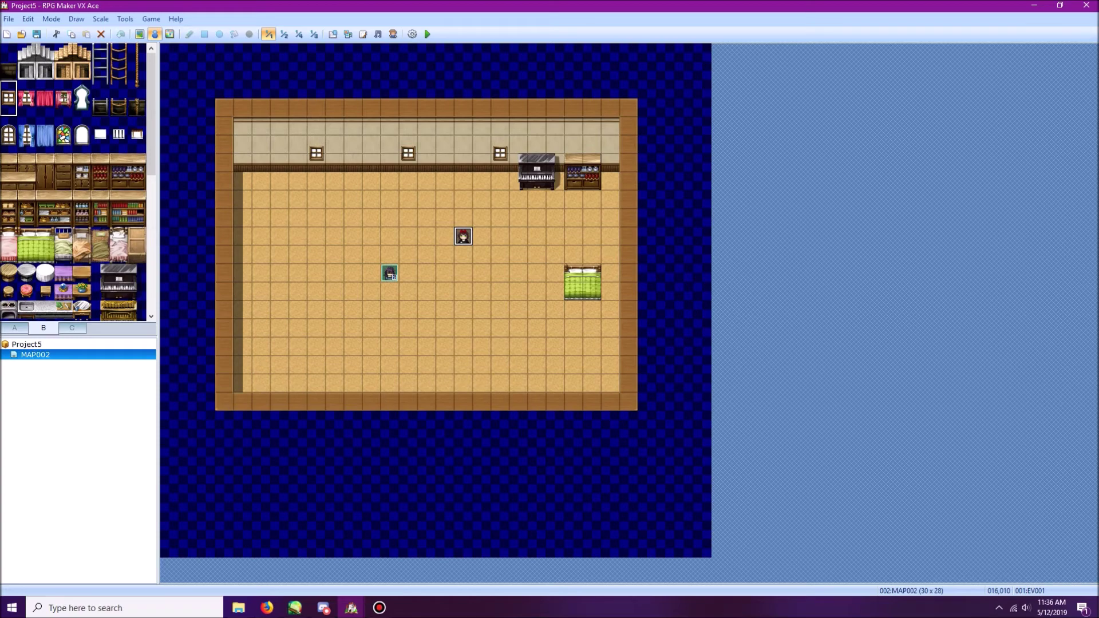
left_click(351, 607)
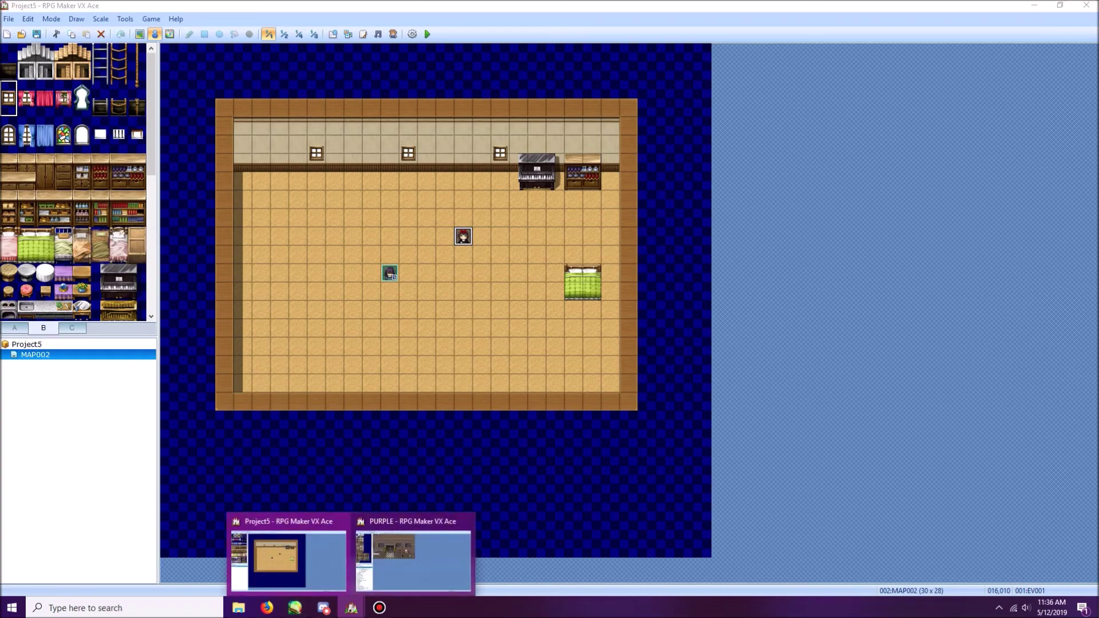
left_click(417, 543)
left_click(46, 447)
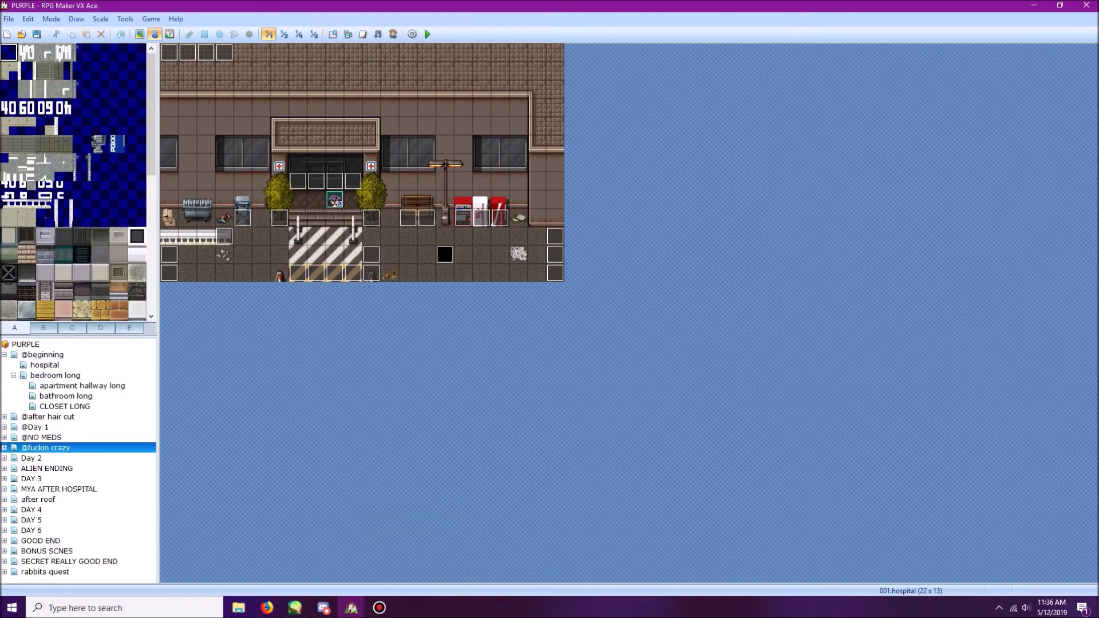
left_click(65, 406)
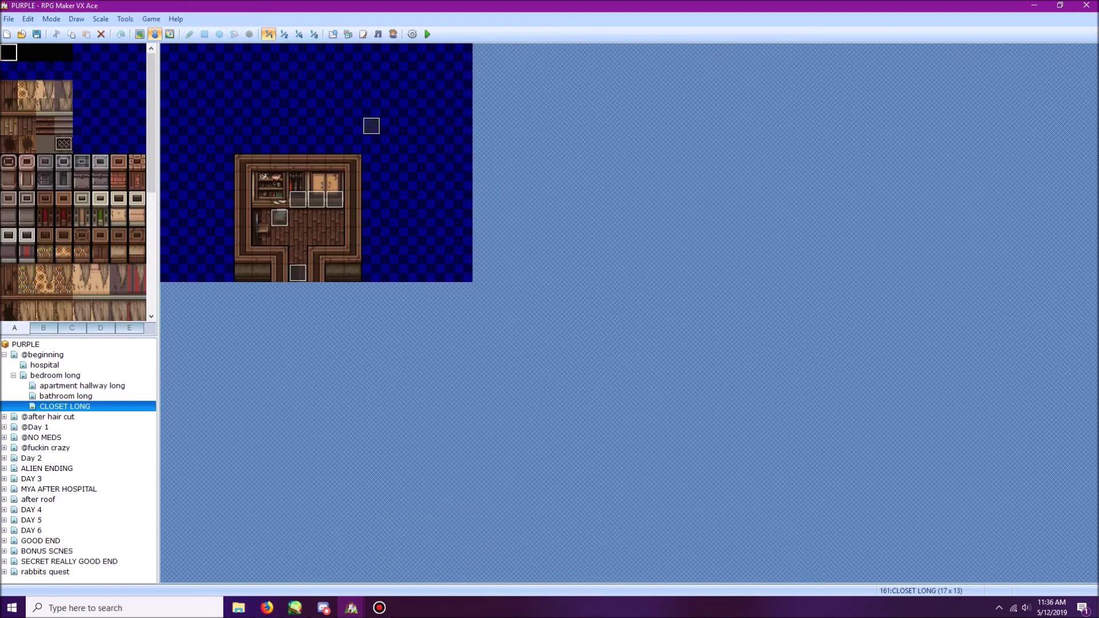
double_click(35, 427)
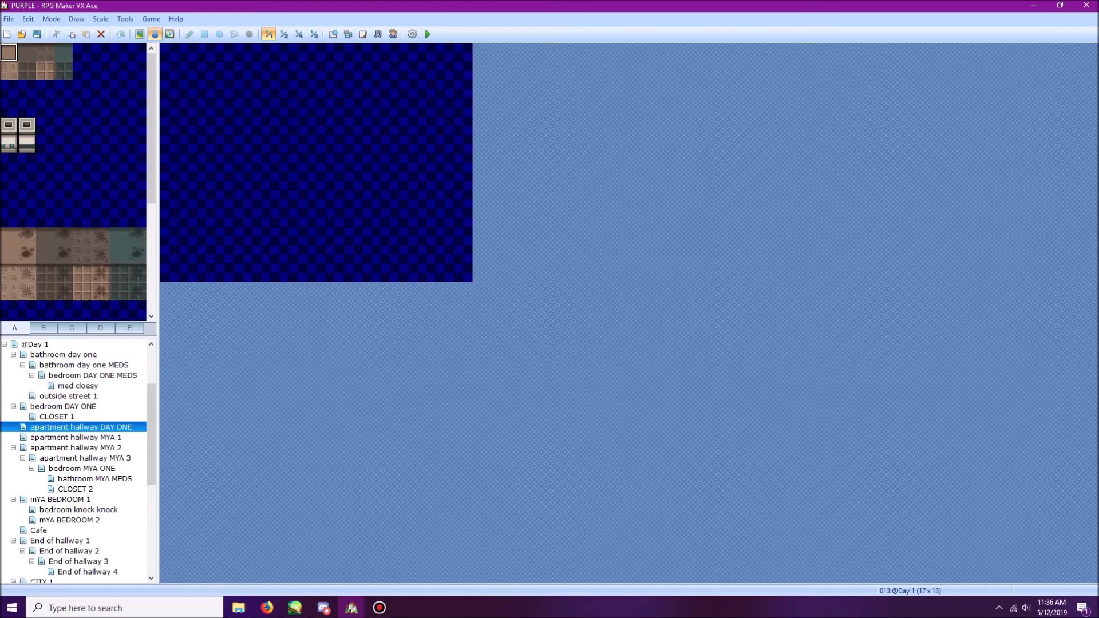
left_click(76, 437)
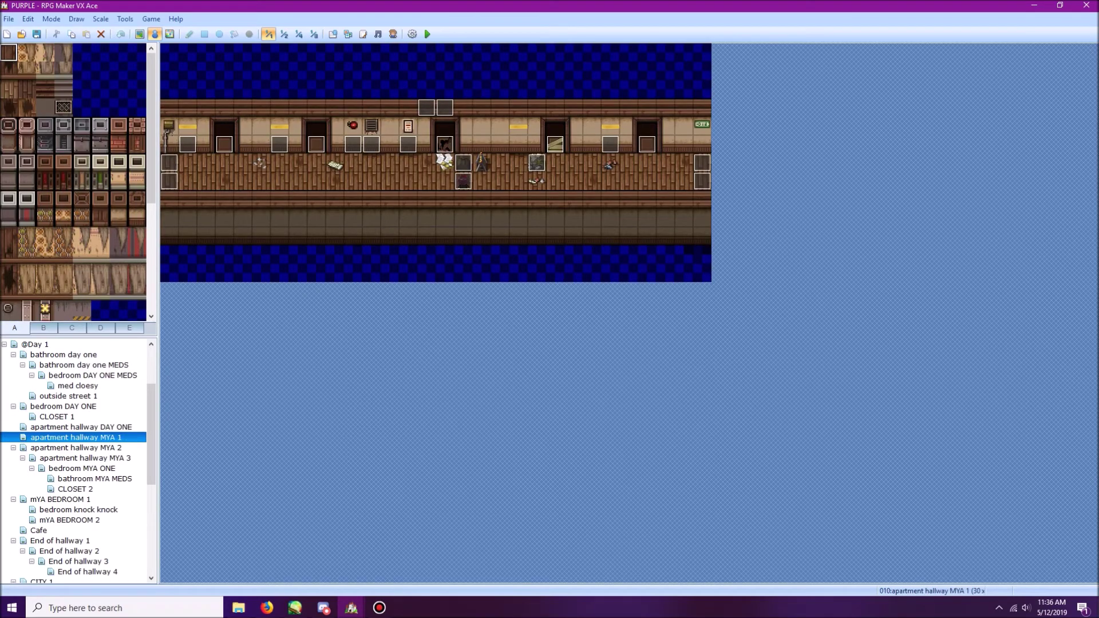
Copy the bust_mirror(false) script call from event EV009 in the hallway map and close the event without changes.
double_click(463, 181)
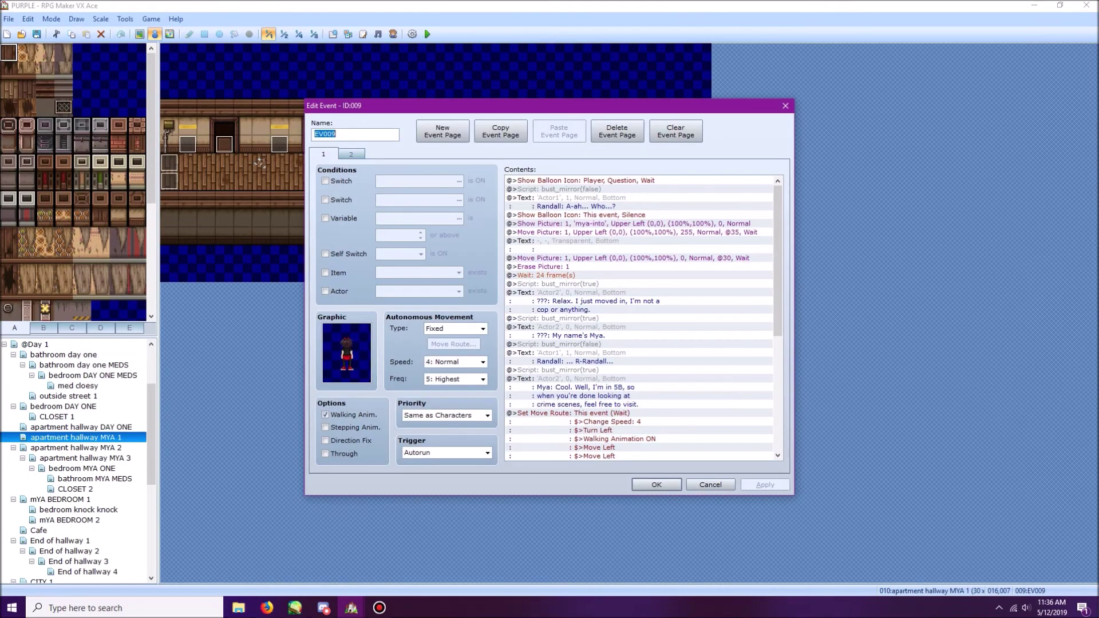
left_click(590, 180)
right_click(590, 181)
right_click(536, 187)
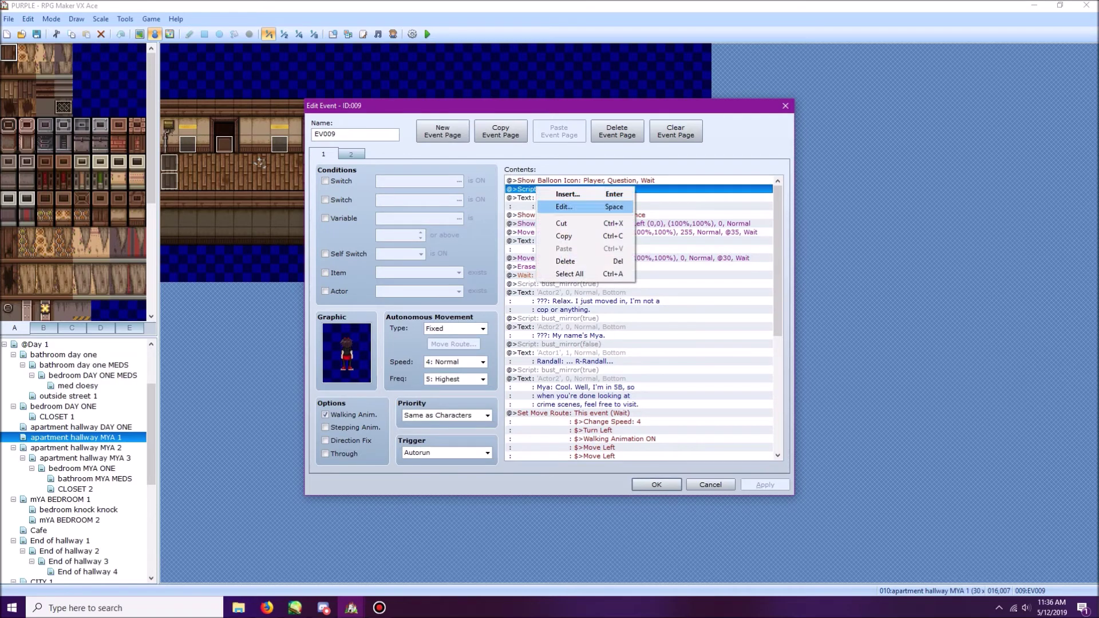
left_click(564, 207)
right_click(544, 230)
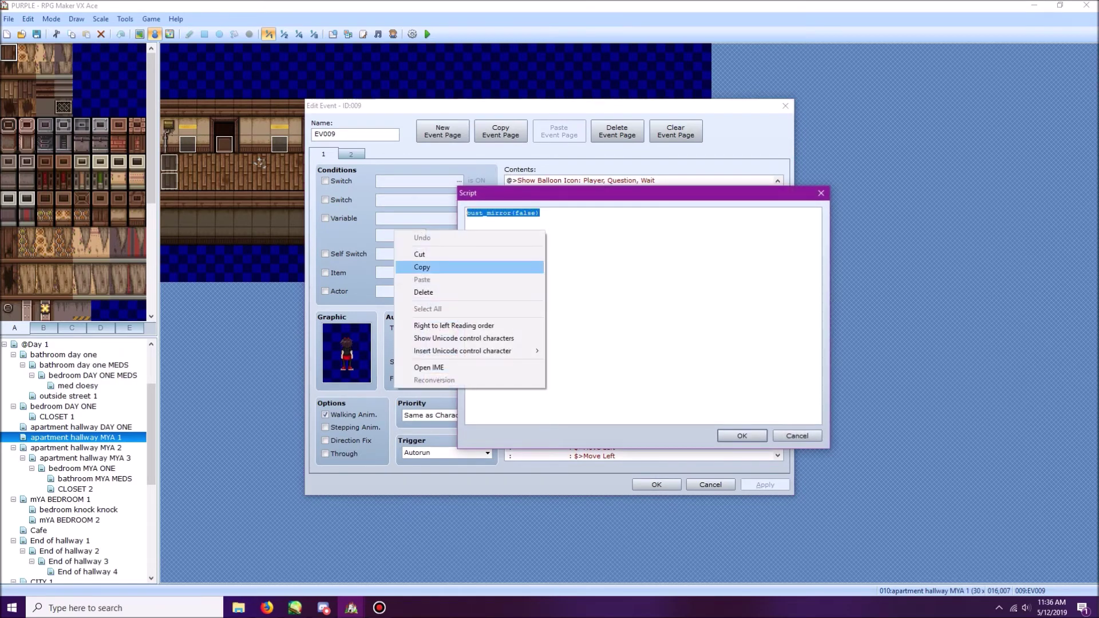
left_click(504, 268)
left_click(797, 436)
left_click(710, 485)
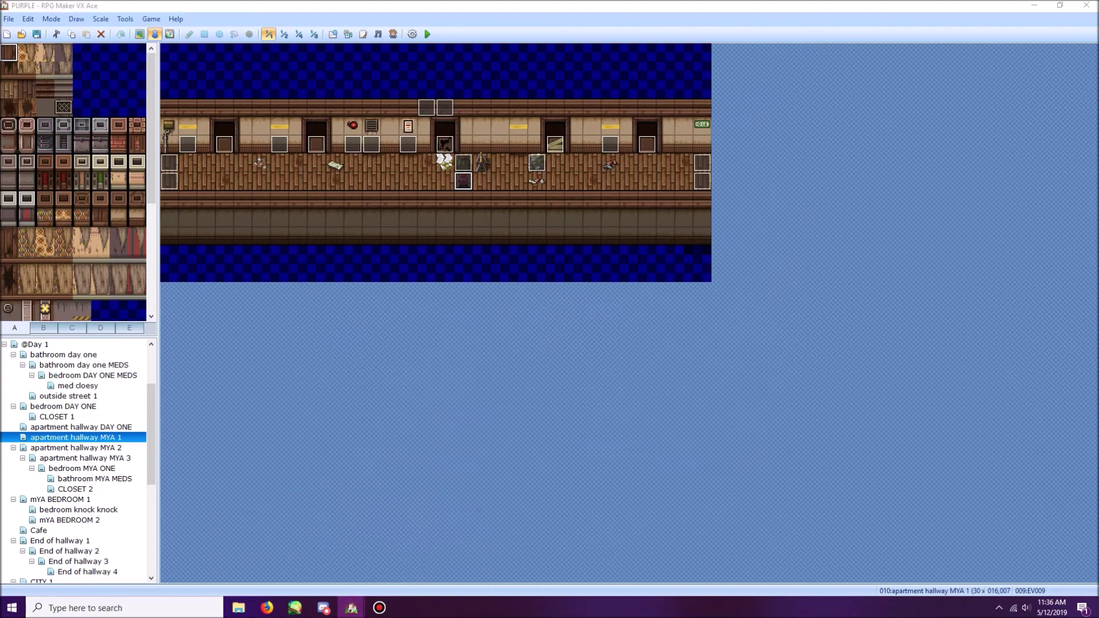
Switch to Project5 and insert a Script command with the copied bust_mirror(false) before "Mya: hello!" in the red-haired character's event.
left_click(417, 549)
double_click(463, 235)
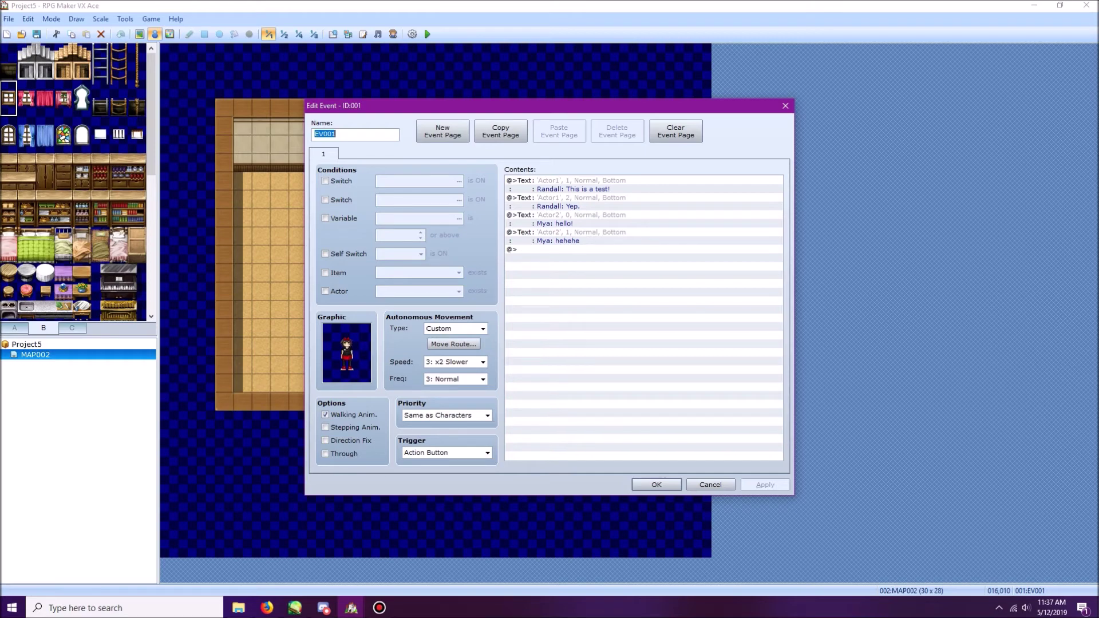
right_click(566, 214)
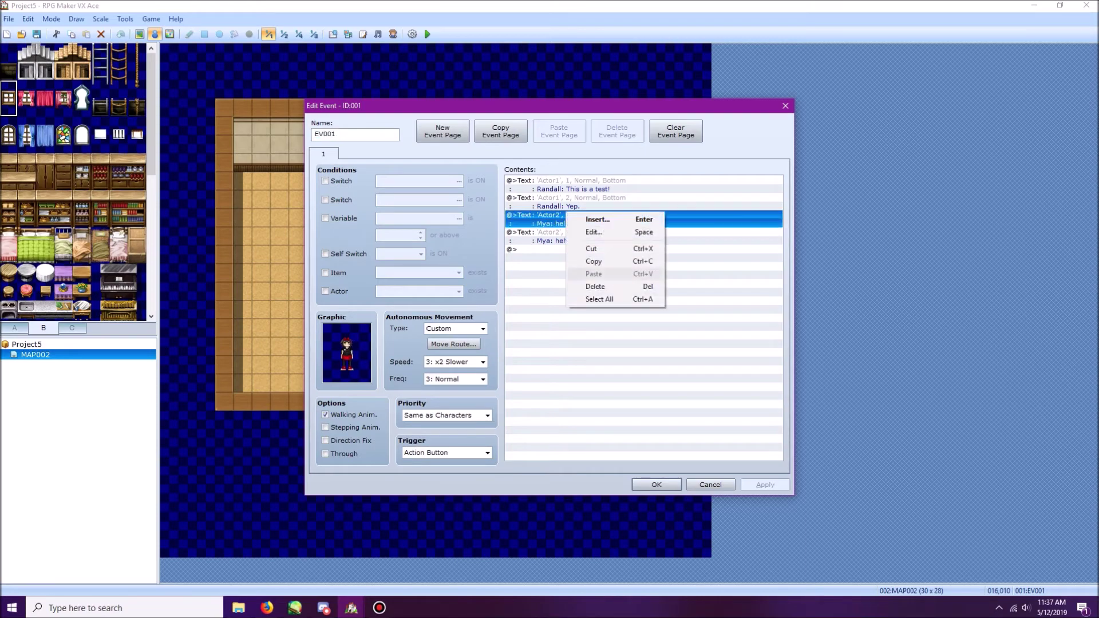
left_click(597, 220)
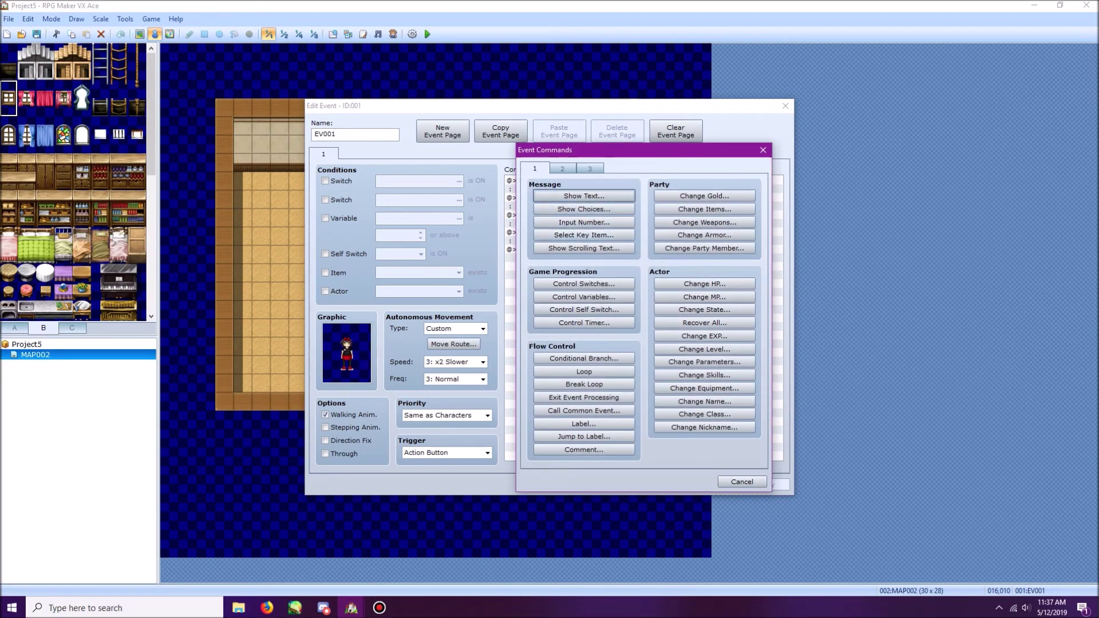
key("ctrl+Tab")
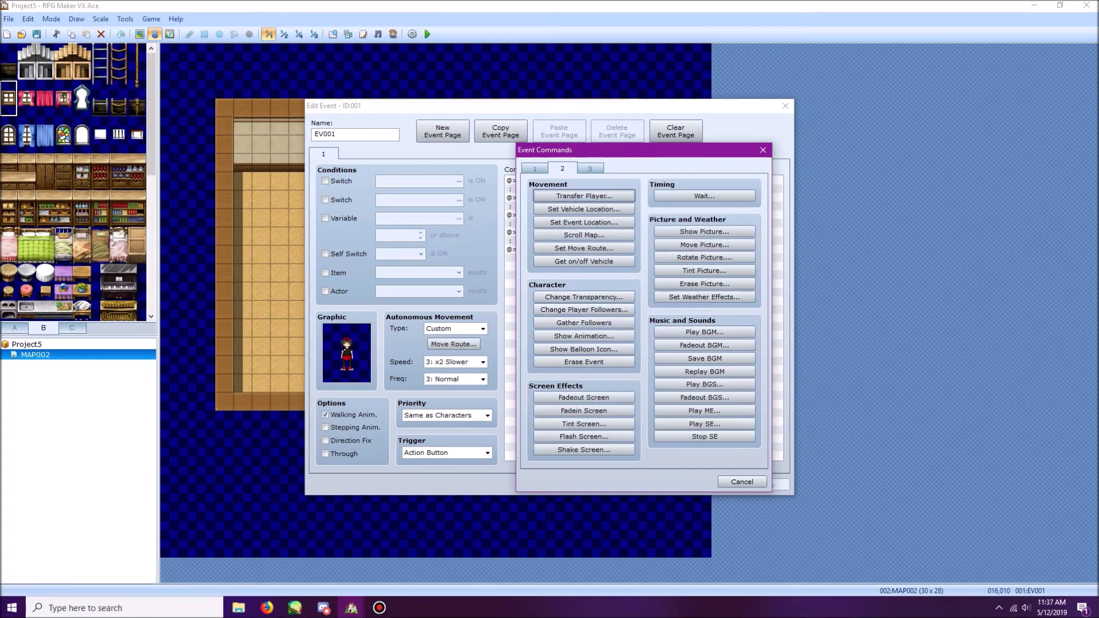
key("ctrl+Tab")
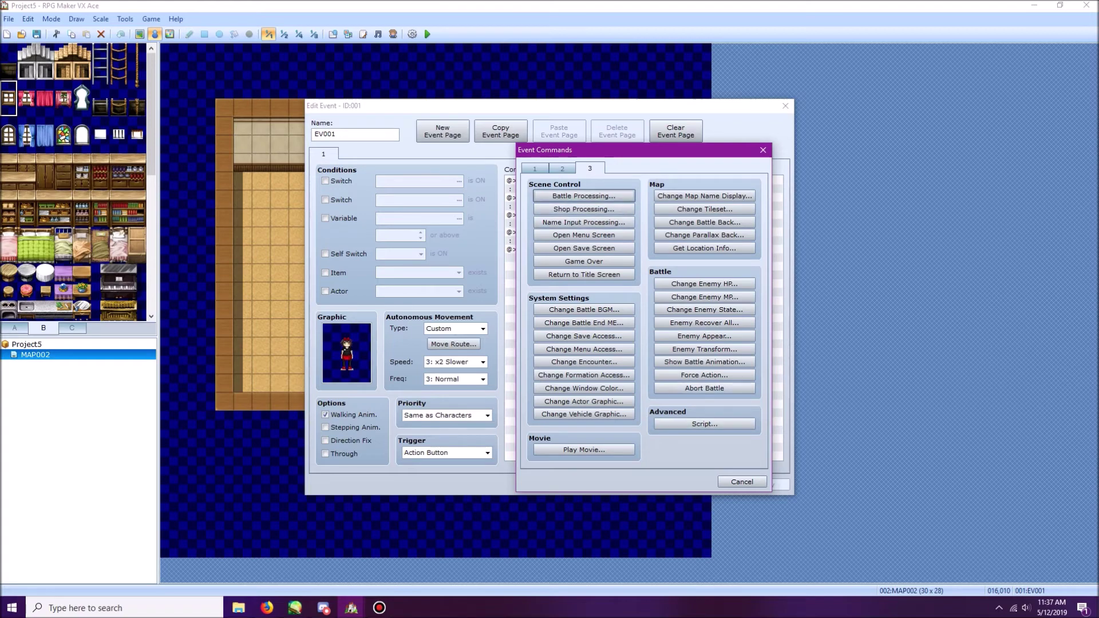
left_click(704, 424)
right_click(396, 228)
left_click(423, 276)
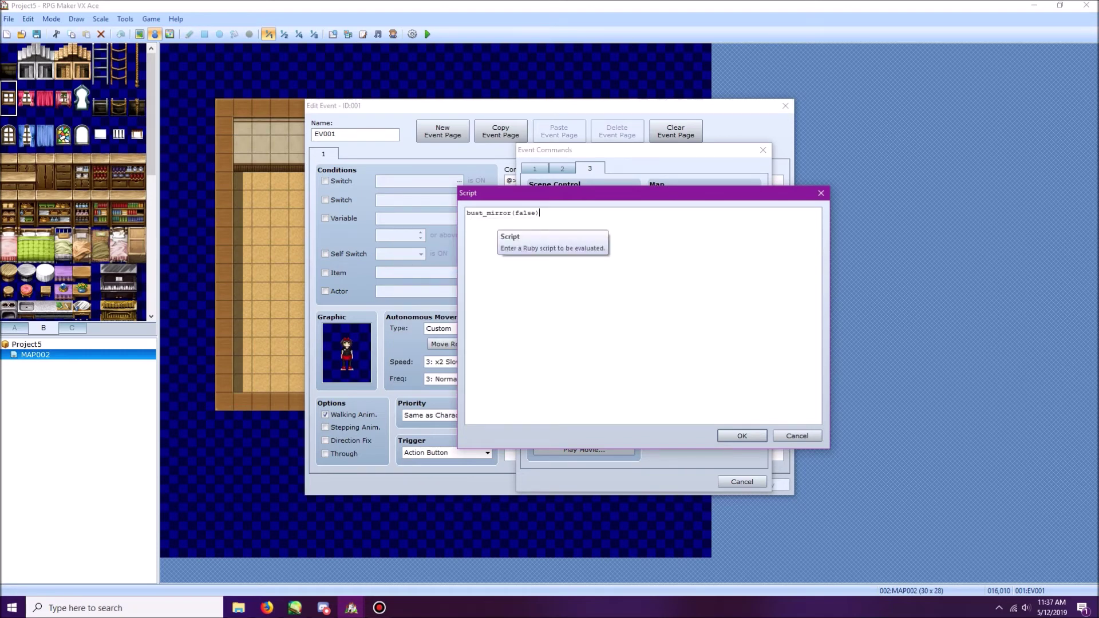
Change the new script call to bust_mirror(true) and confirm the command.
key("Left")
key("shift+Left")
key("shift+Left")
key("shift+Left")
key("shift+Left")
key("shift+Left")
key("shift+Left")
key("shift+Right")
type("true")
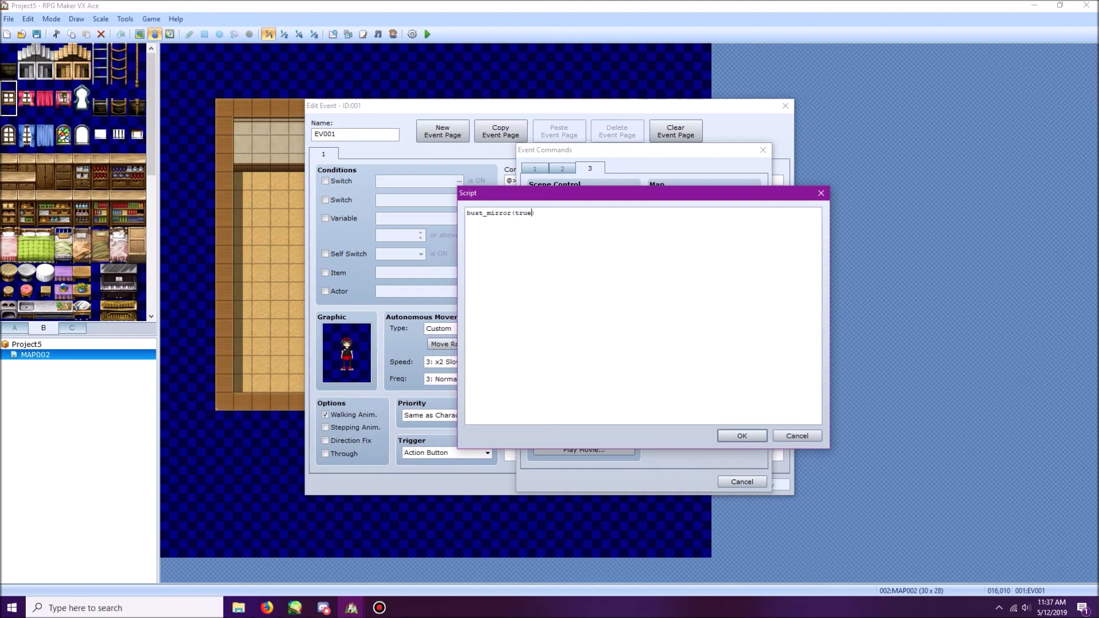
left_click(743, 436)
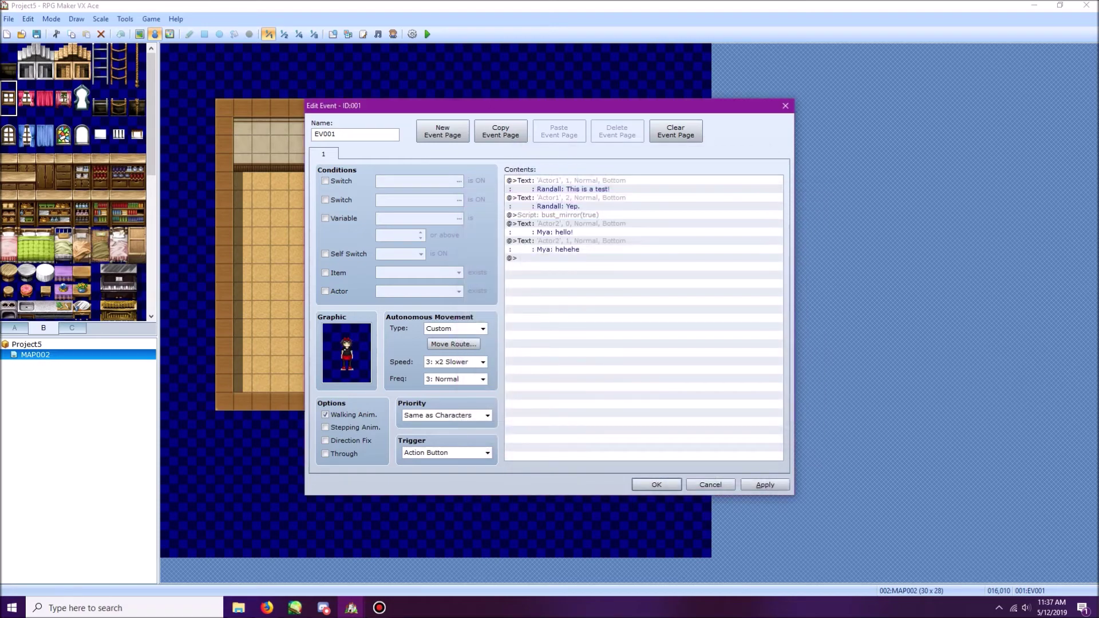
Copy the "Randall: This is a test!" message and paste it at the end of the event's commands.
right_click(583, 181)
key("Escape")
right_click(604, 284)
left_click(631, 344)
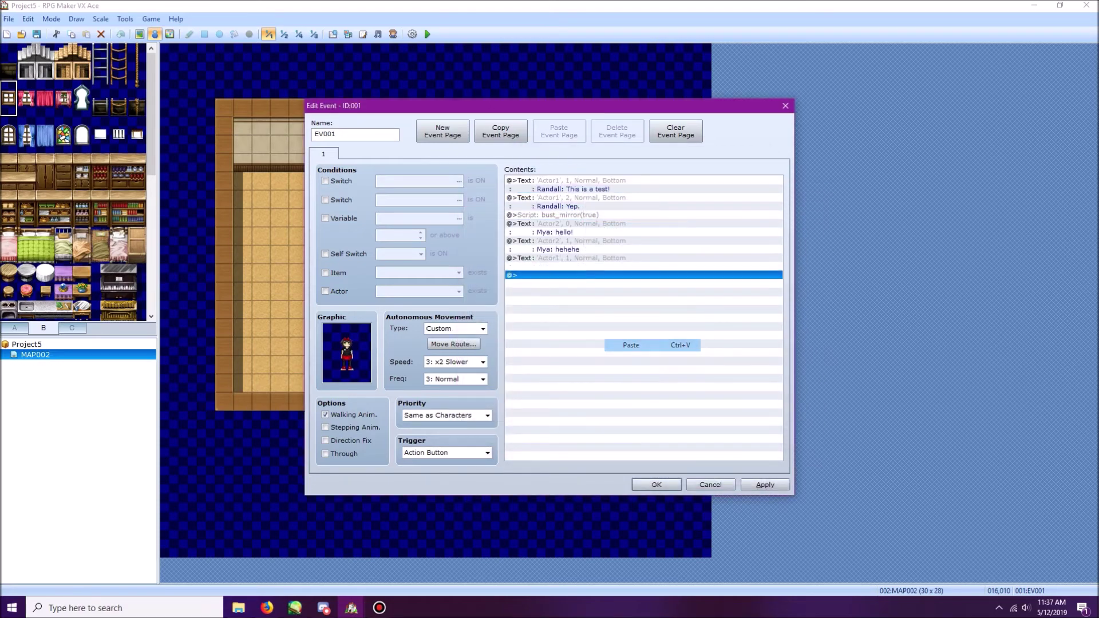
Copy the bust_mirror(true) script command and paste it before the final "Randall: This is a test!" message.
left_click(578, 215)
right_click(578, 215)
left_click(606, 265)
left_click(569, 258)
right_click(570, 258)
left_click(601, 319)
Change the second script call, before the final Randall message, to bust_mirror(false) and save the event.
right_click(590, 258)
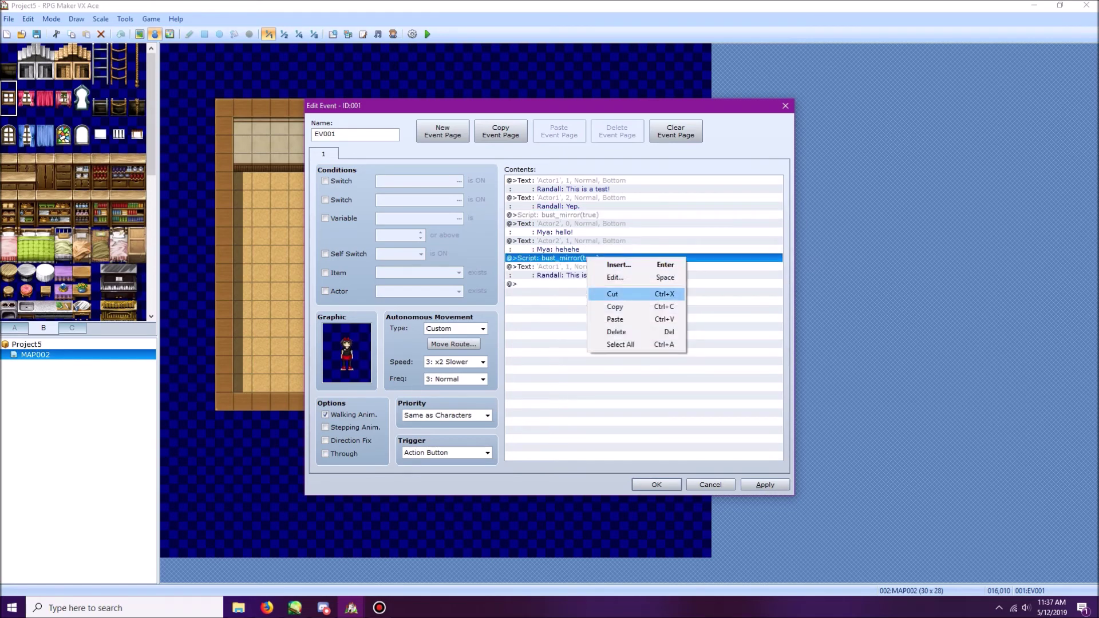
left_click(615, 277)
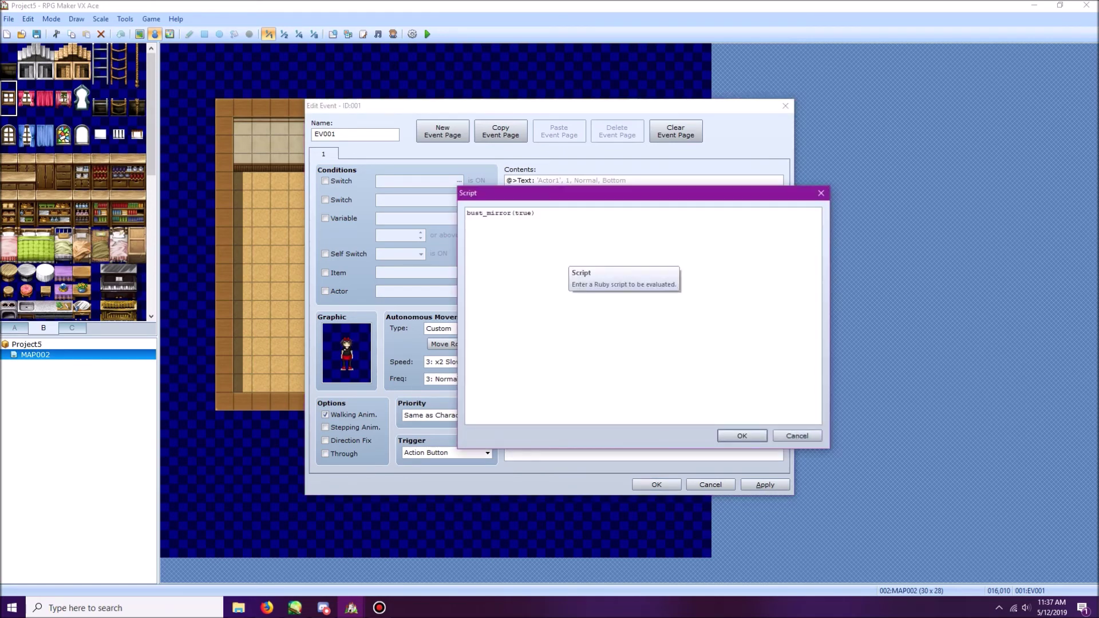
key("shift+Left")
key("shift+Left")
key("shift+Left")
key("shift+Left")
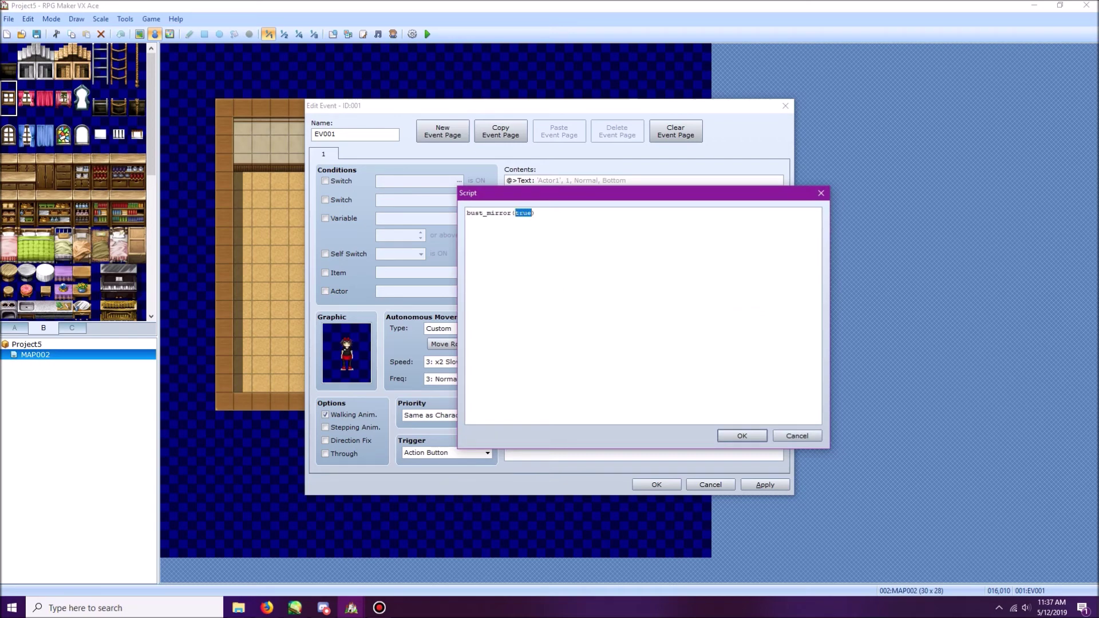
type("false")
left_click(742, 435)
left_click(765, 484)
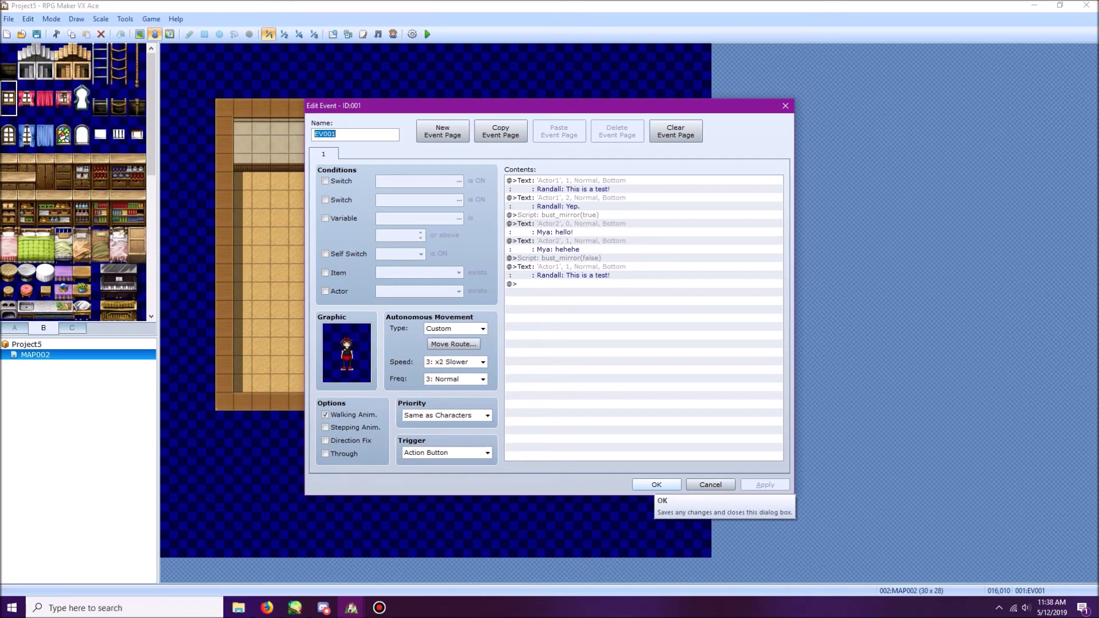
left_click(657, 484)
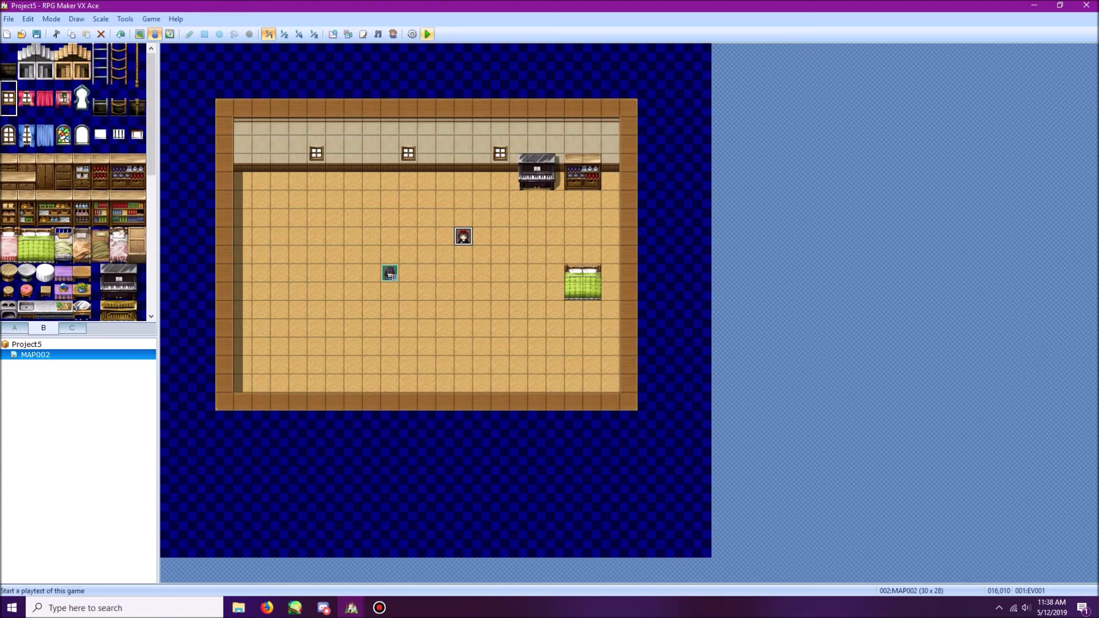
Playtest the game, page through the red-haired character's messages to check the mirrored busts, walk around, and quit the playtest.
left_click(427, 34)
key("Return")
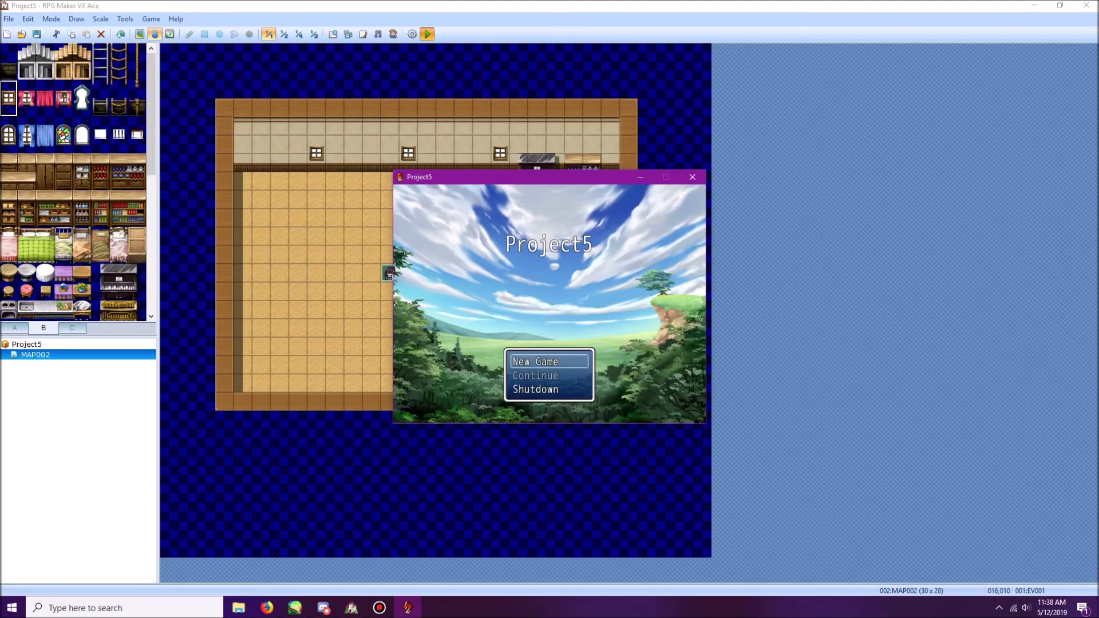
key("Return")
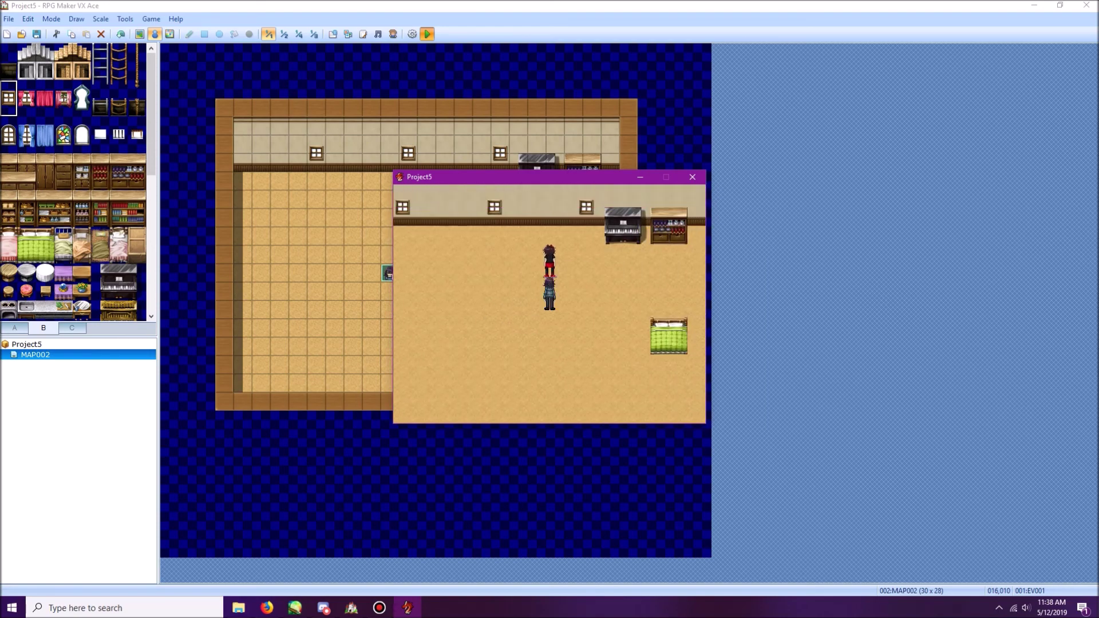
key("Return")
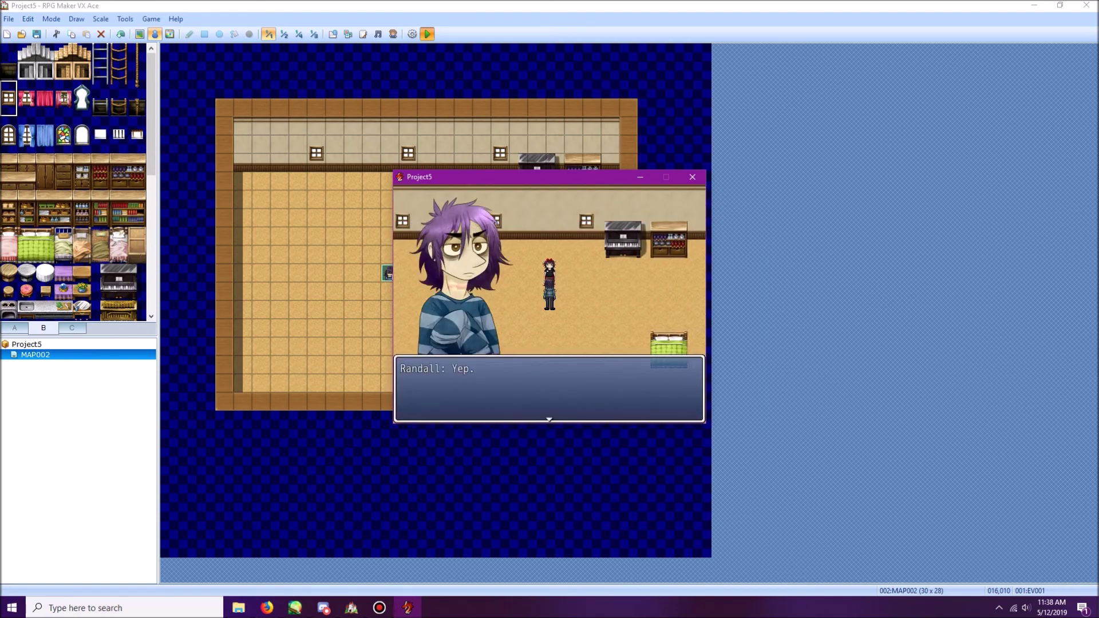
key("Return")
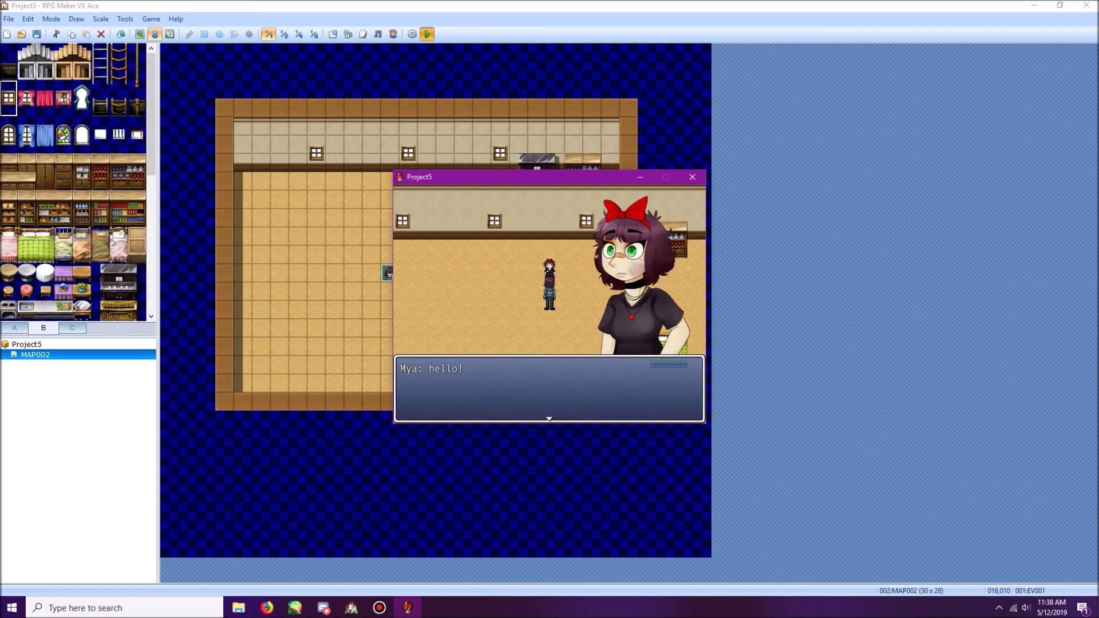
key("Return")
key("Return")
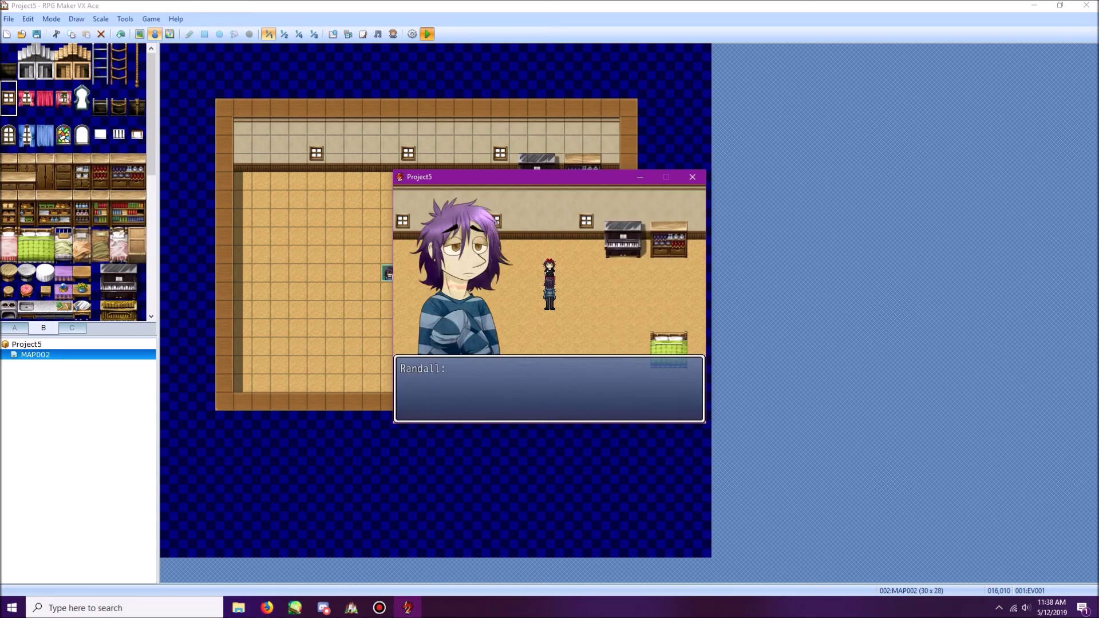
key("Return")
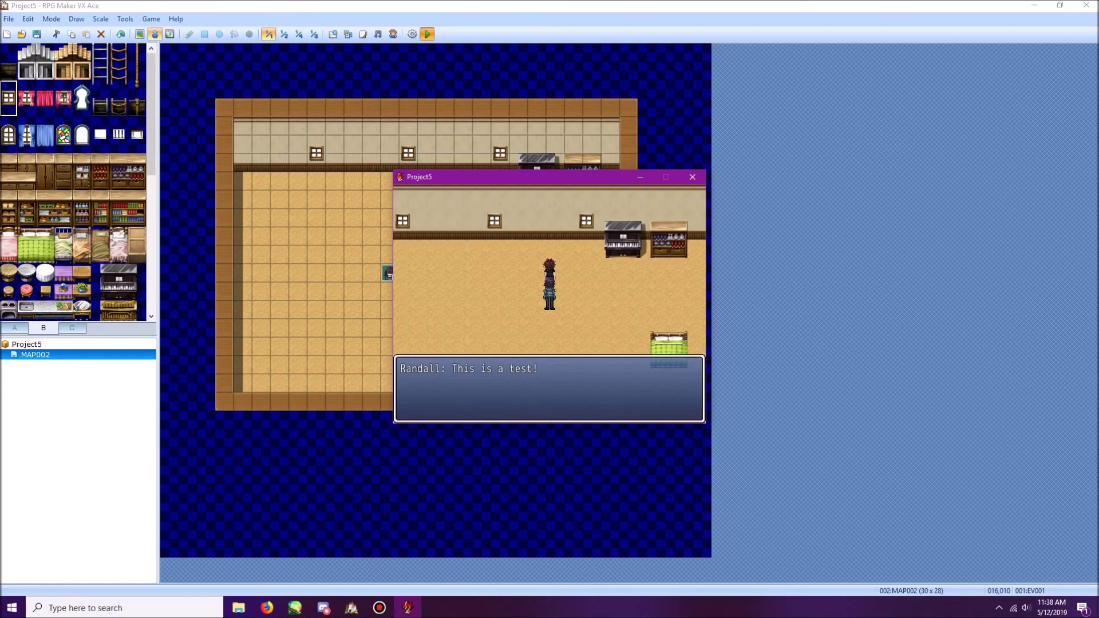
key("Left")
key("Right")
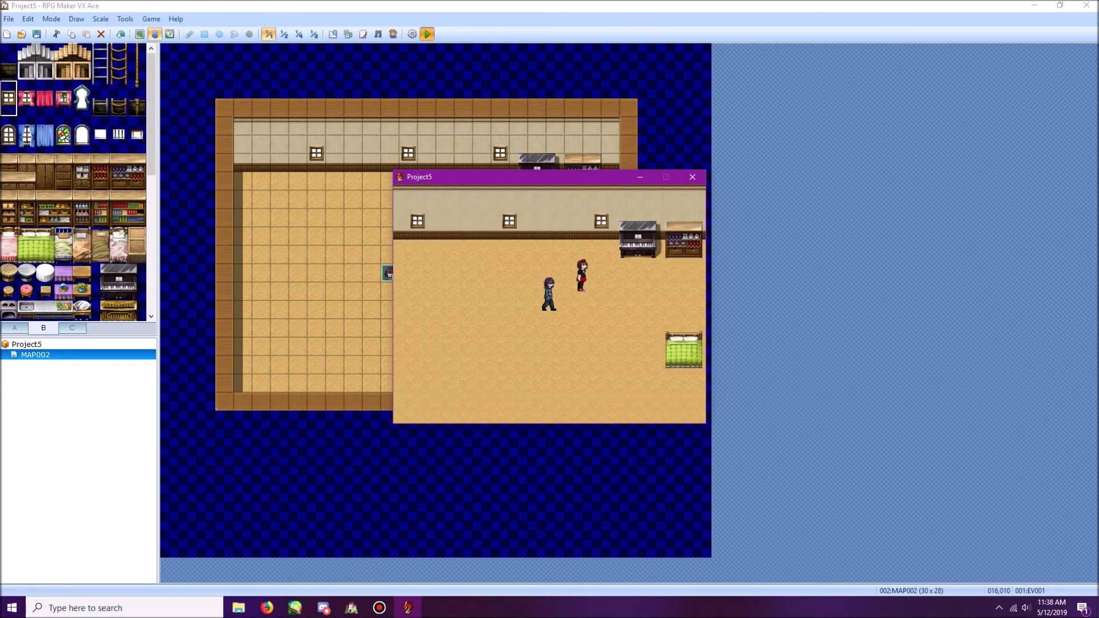
key("Down")
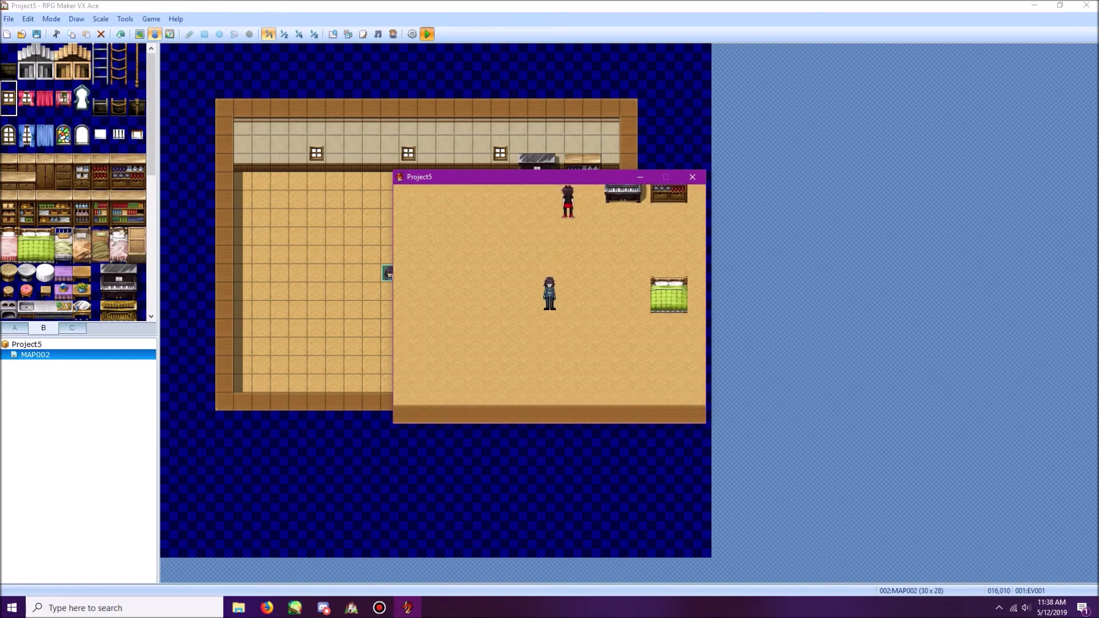
left_click(693, 177)
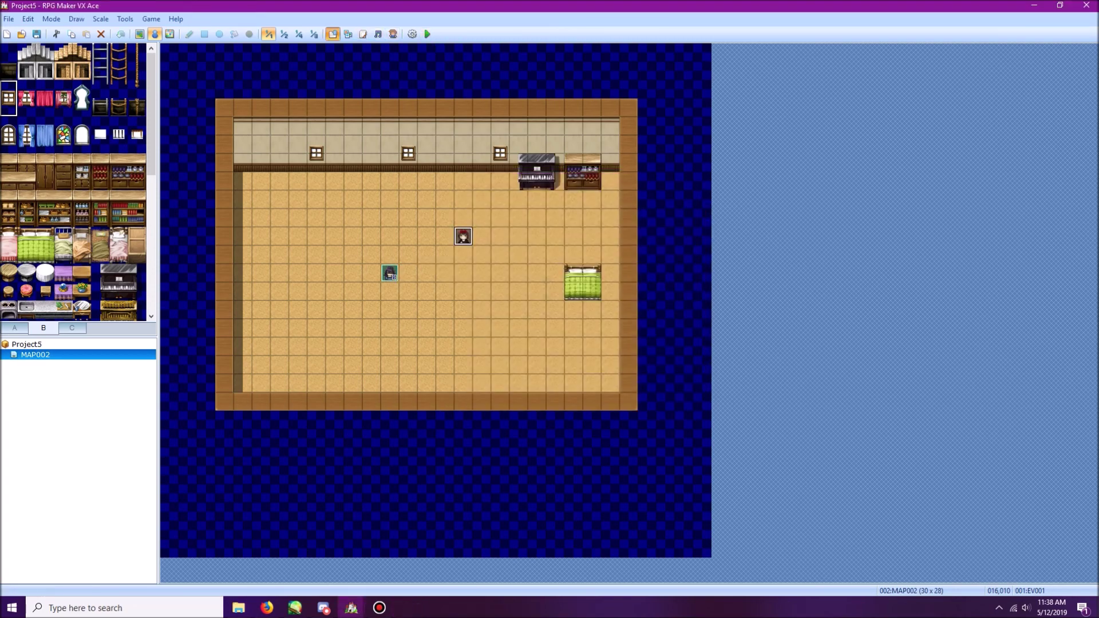
Set BUST_Y_OVER to true in the Bust sprites script and save the script changes.
left_click(332, 33)
key("Escape")
left_click(363, 33)
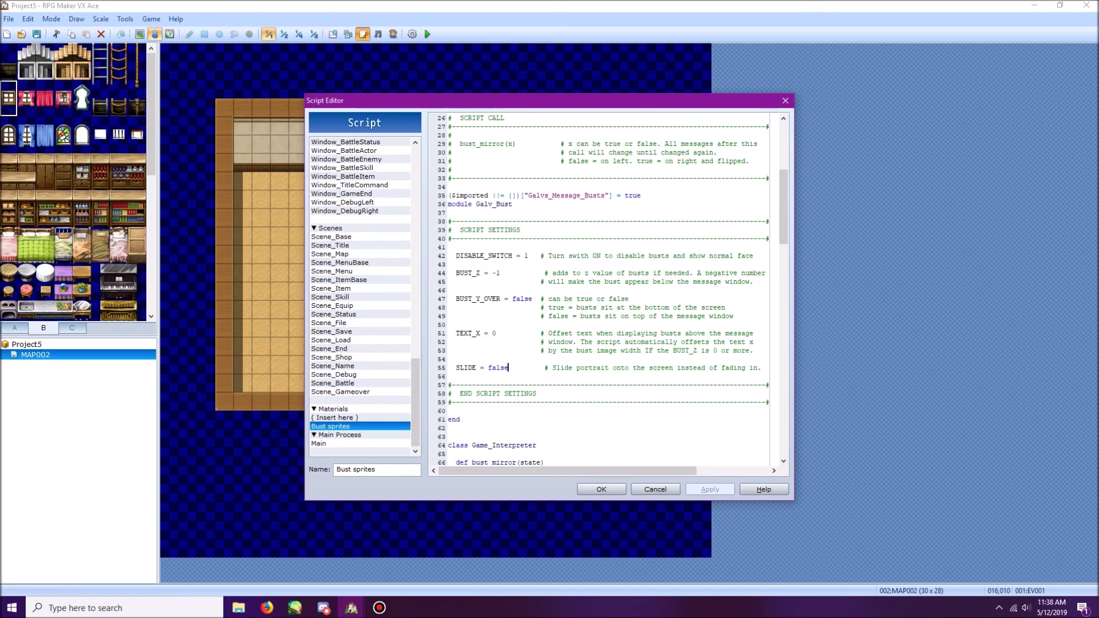
left_click(508, 368)
left_click_drag(532, 298, 512, 299)
type("true")
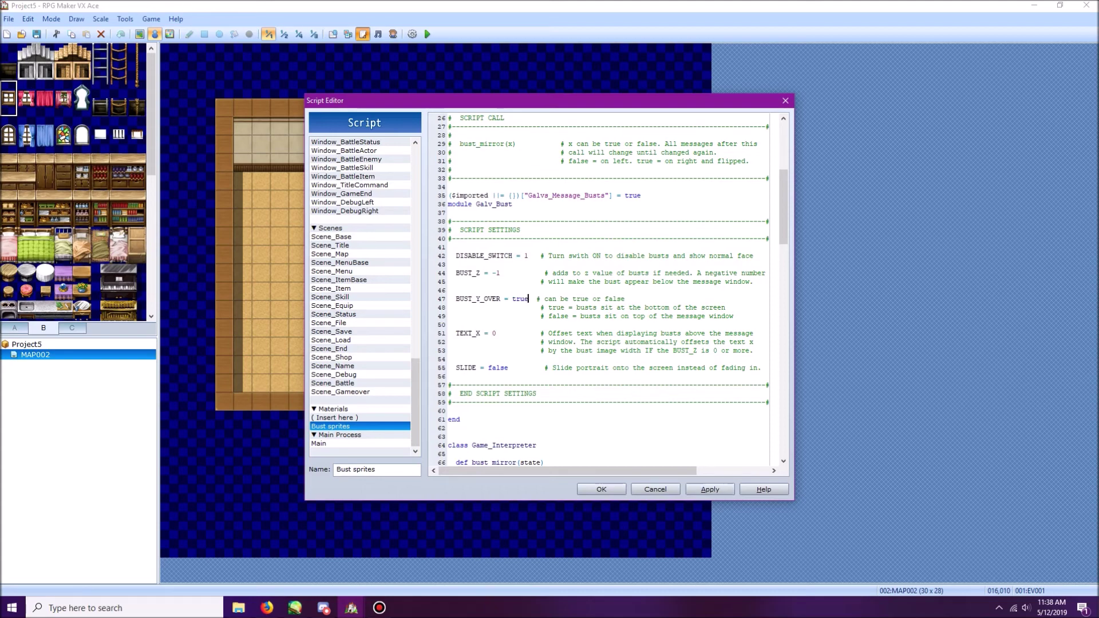
left_click(601, 489)
Playtest the game, talk to the red-haired character to check the bust position against the message window, and quit the playtest.
left_click(427, 34)
left_click(505, 326)
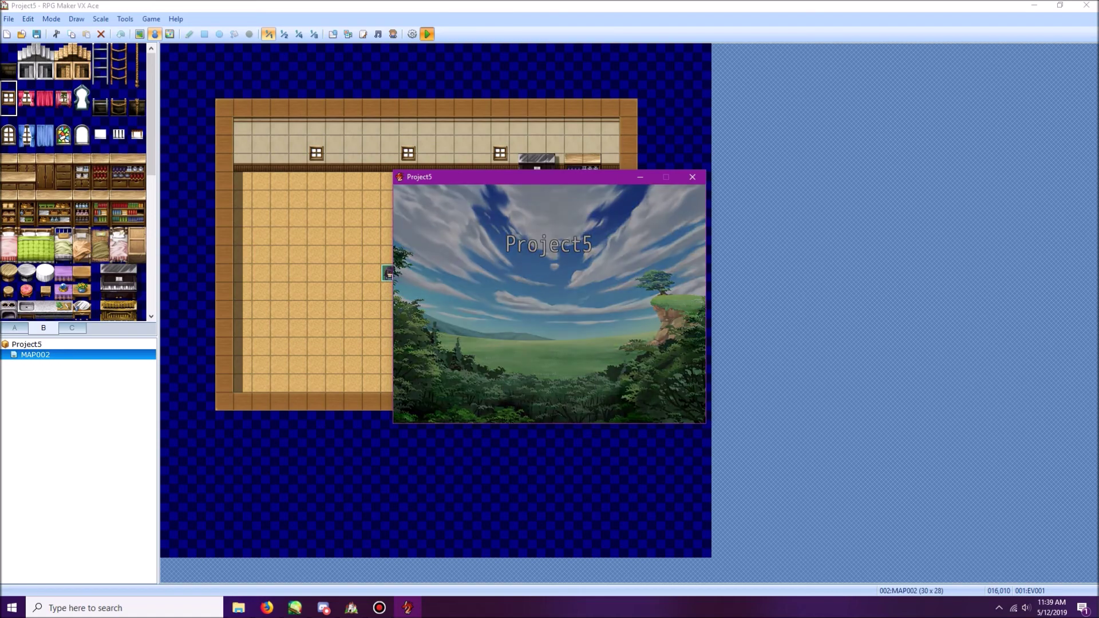
key("Up")
key("Up")
key("Right")
key("Return")
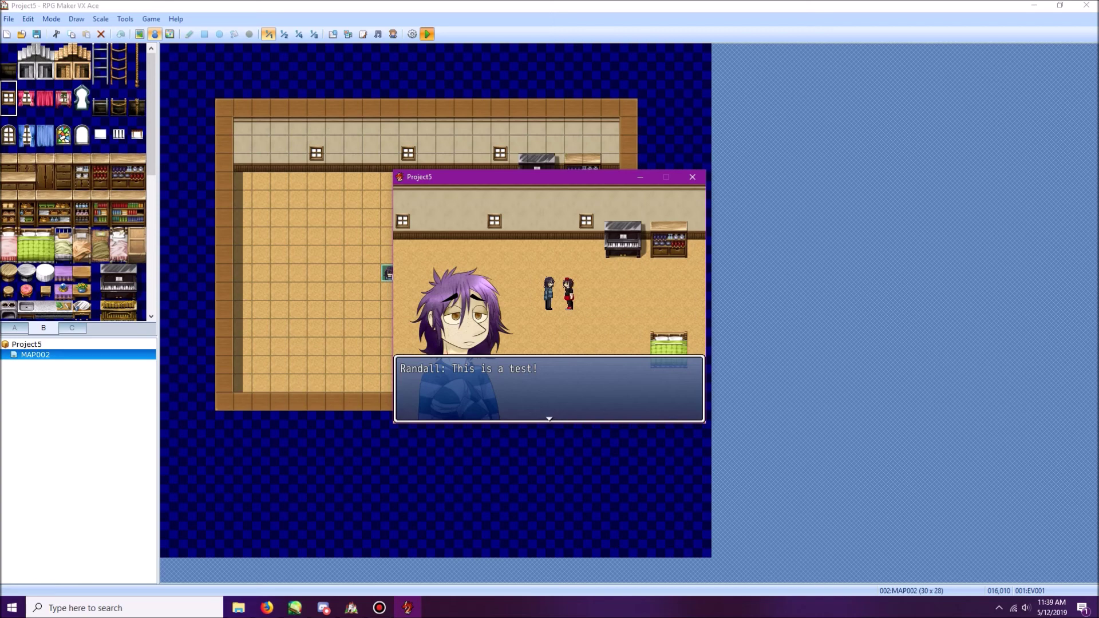
key("Return")
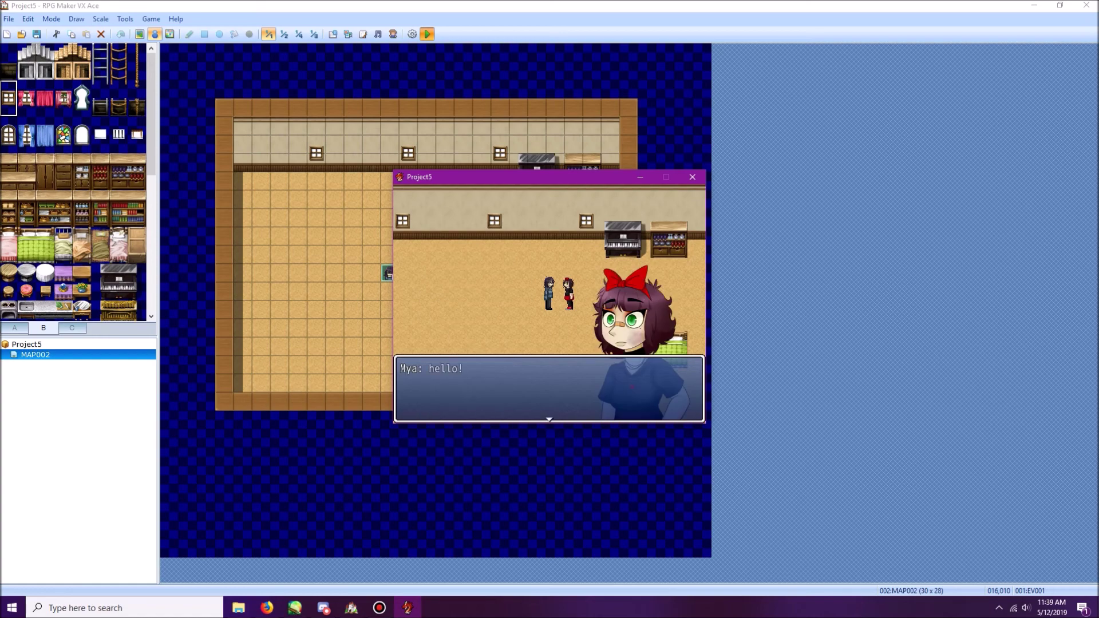
key("Return")
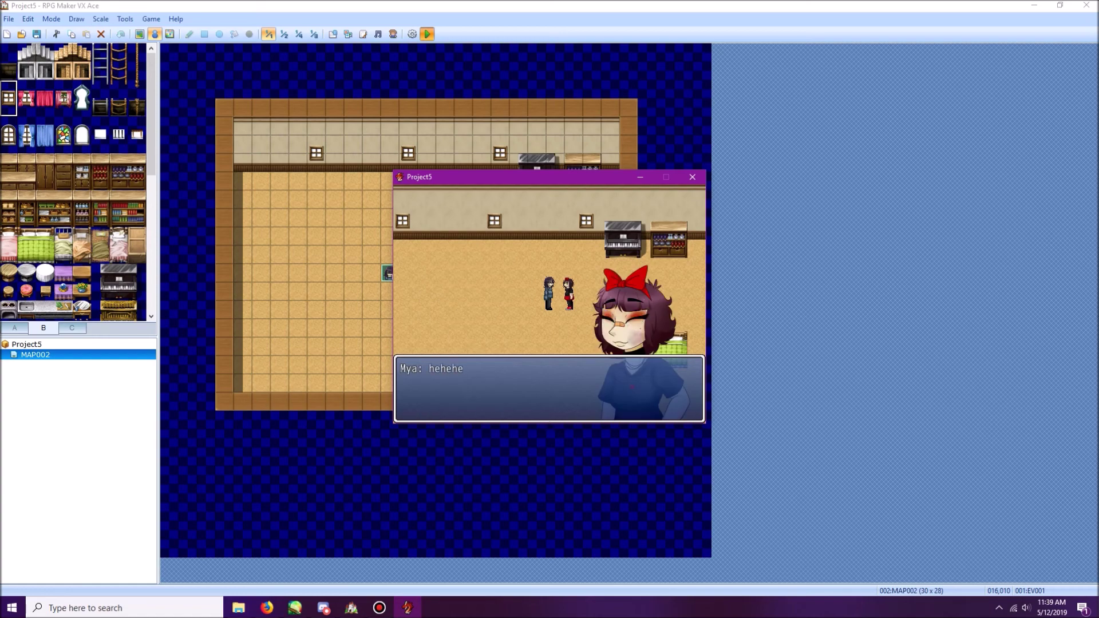
key("Return")
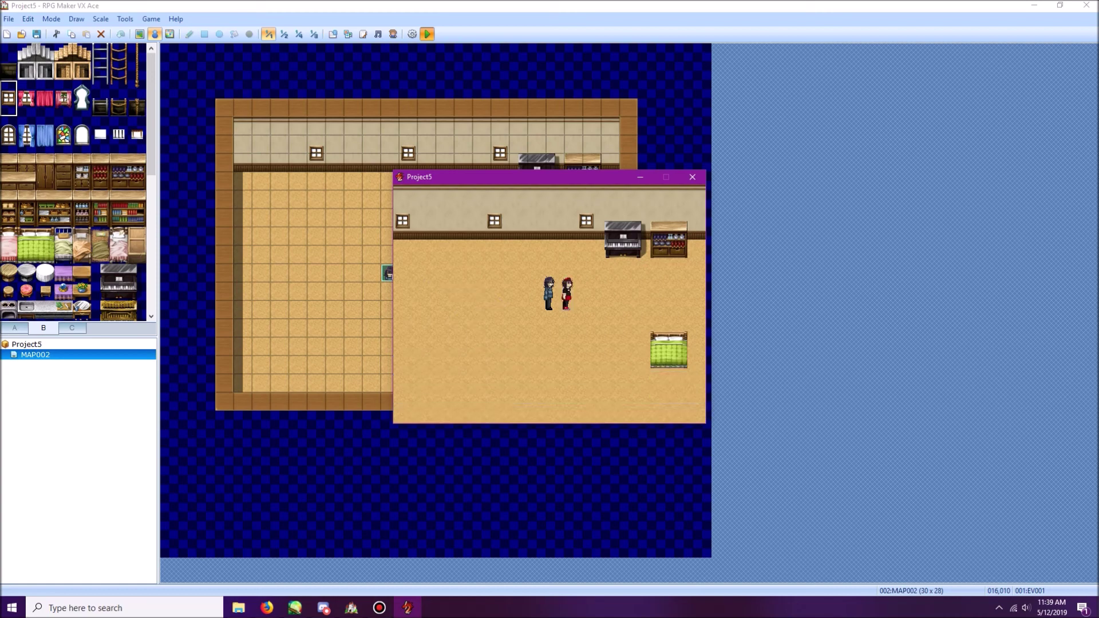
key("alt+F4")
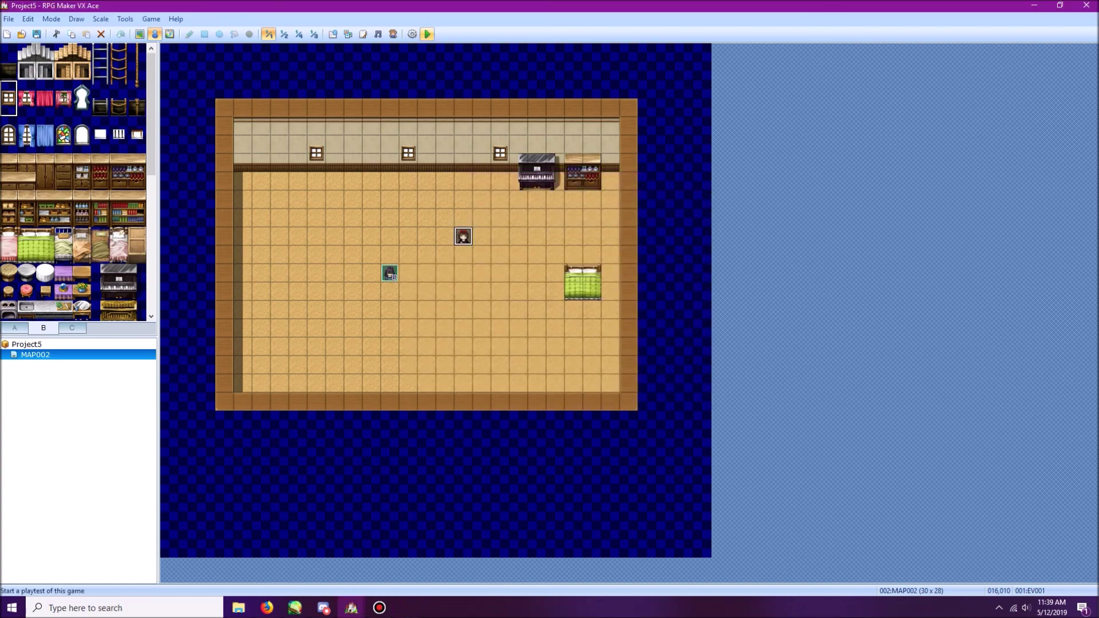
Set BUST_Y_OVER back to false in the Bust sprites script and save the script changes.
key("F9")
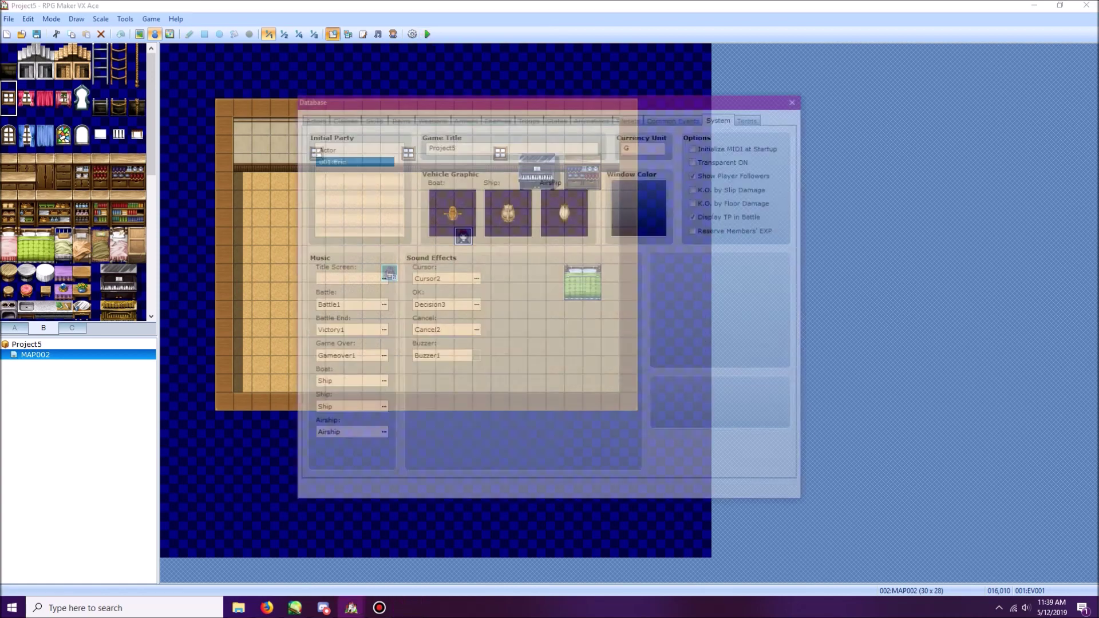
key("Escape")
key("F11")
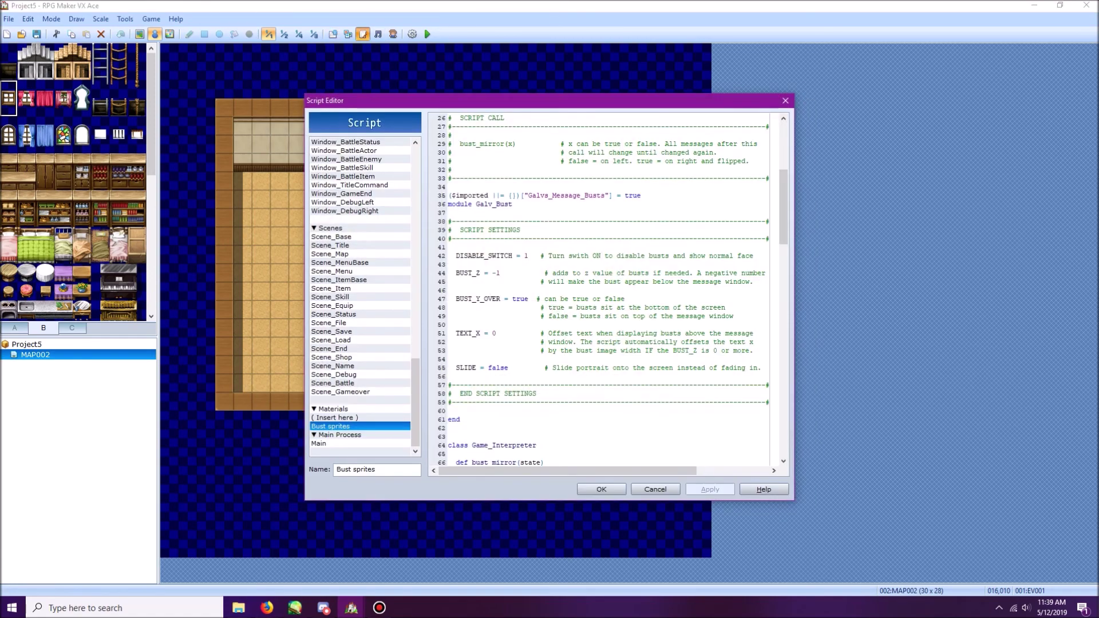
mouse_move(528, 298)
left_mouse_down()
mouse_move(516, 307)
mouse_move(513, 298)
left_mouse_up()
type("false")
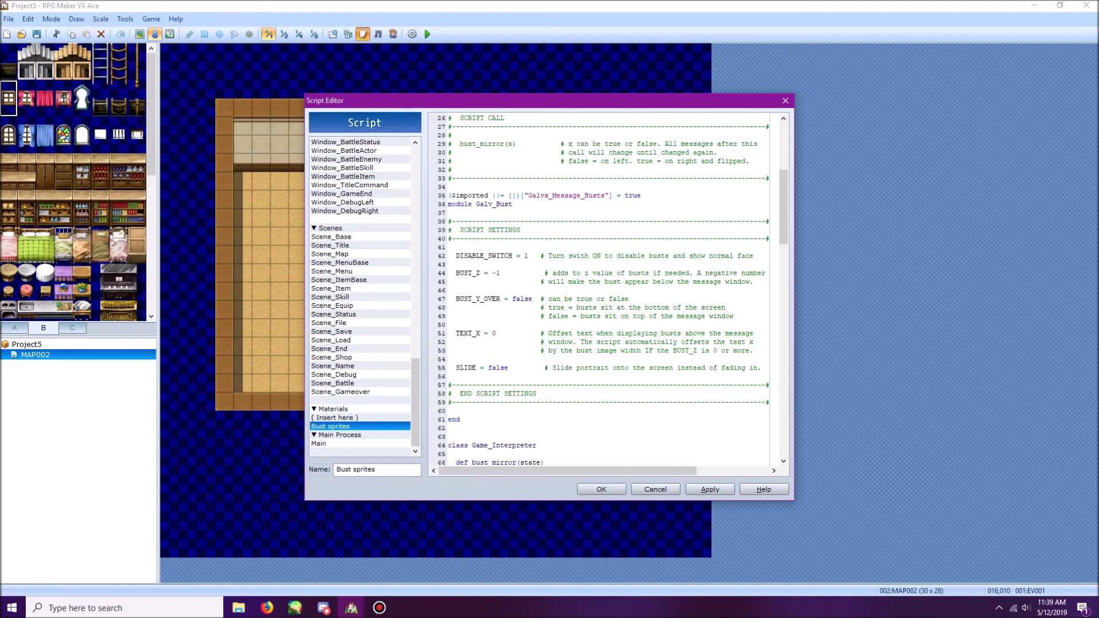
left_click(601, 489)
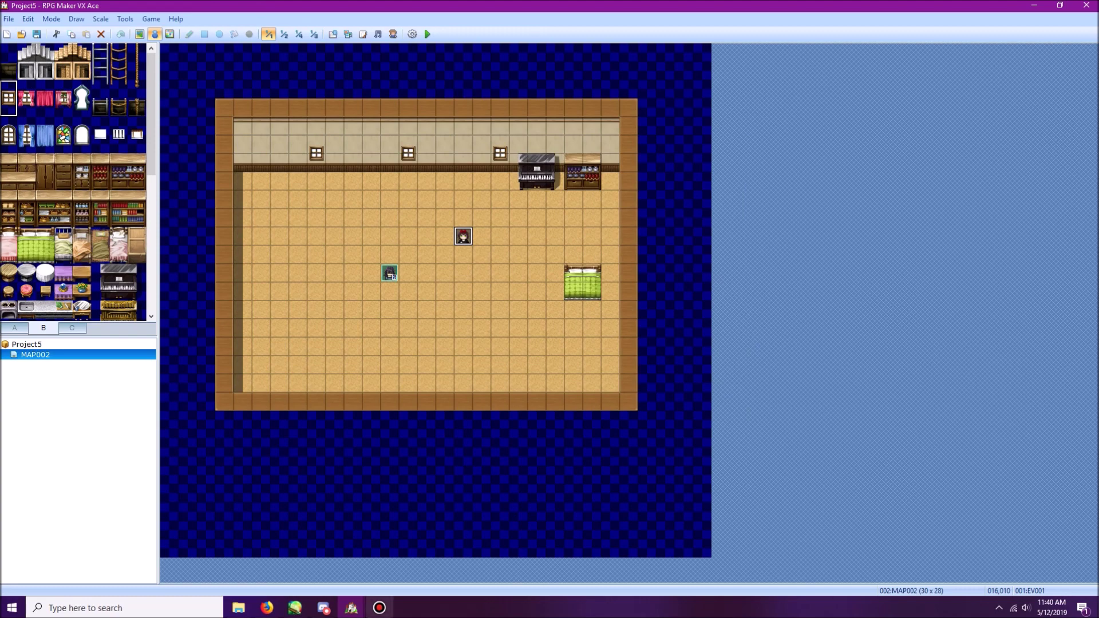
left_click(379, 608)
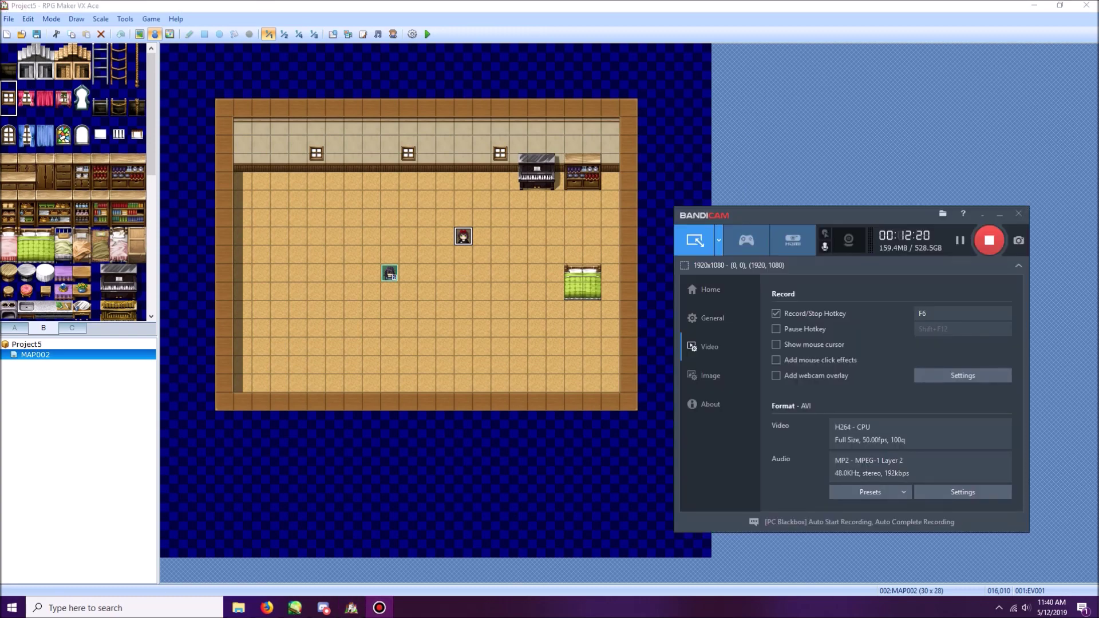